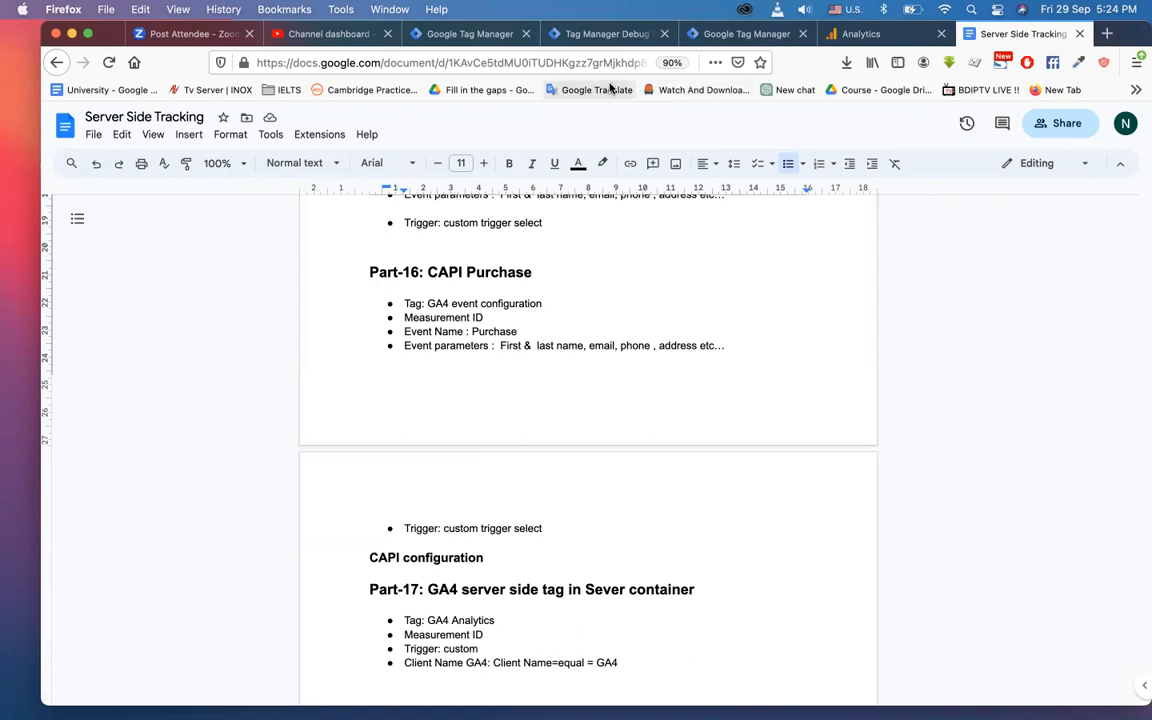
left_click(607, 35)
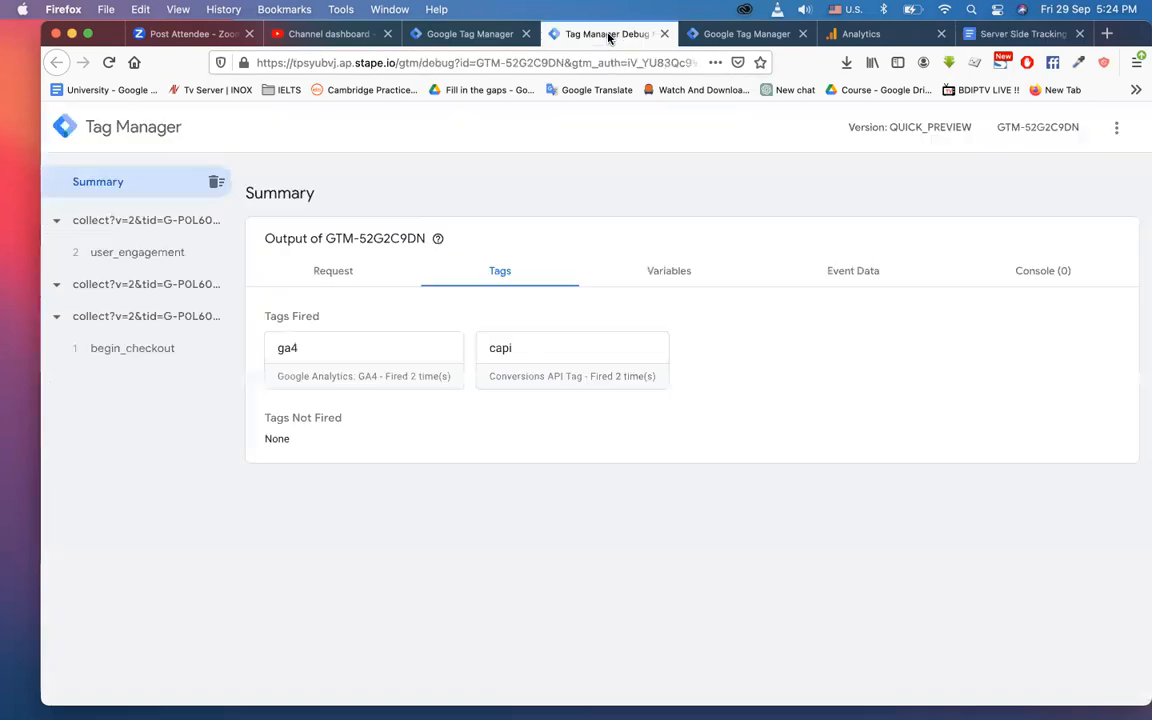
left_click(664, 34)
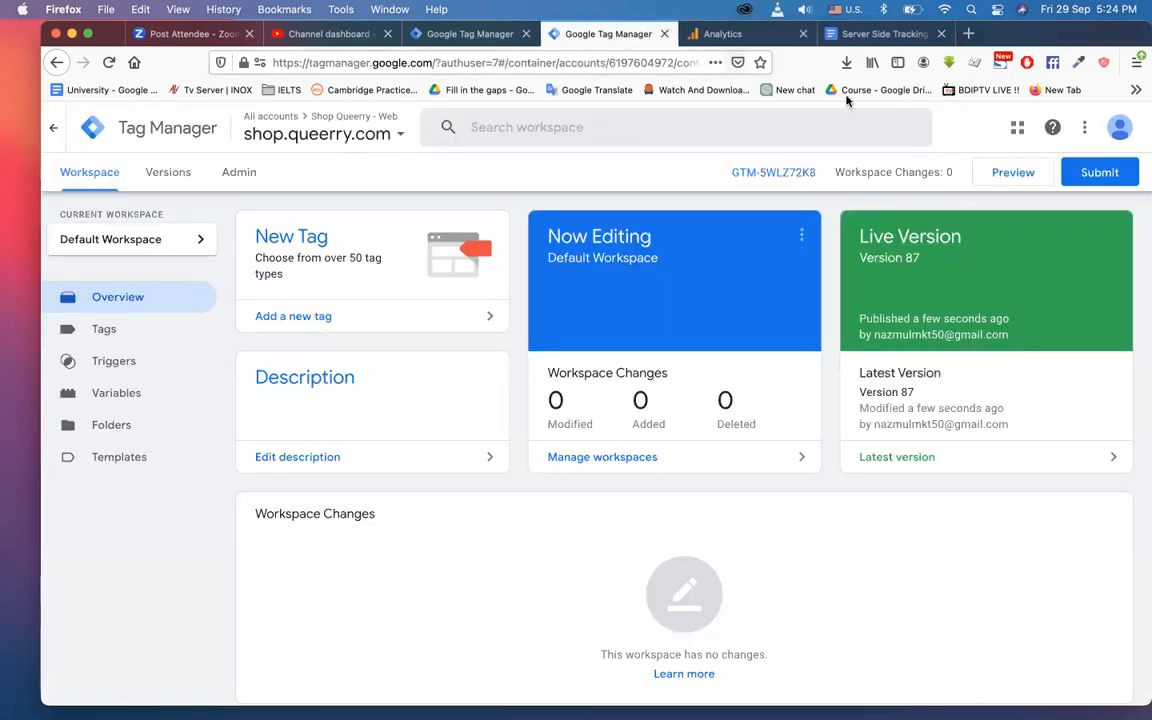
left_click(1014, 175)
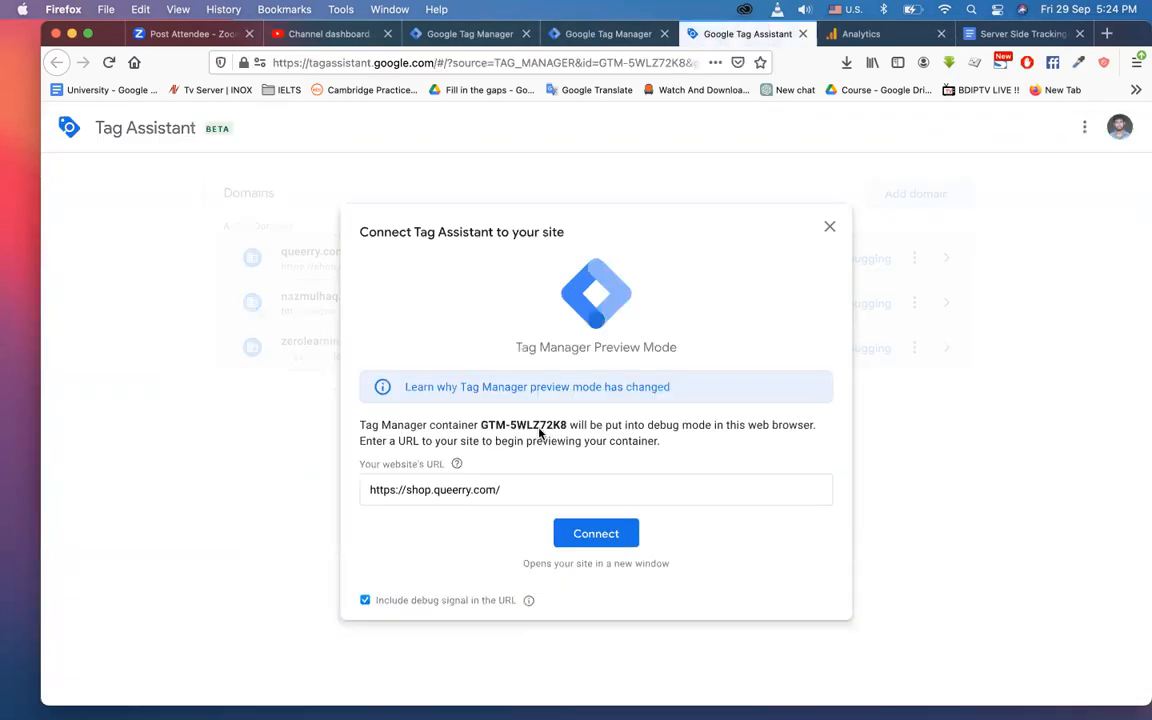
left_click(603, 533)
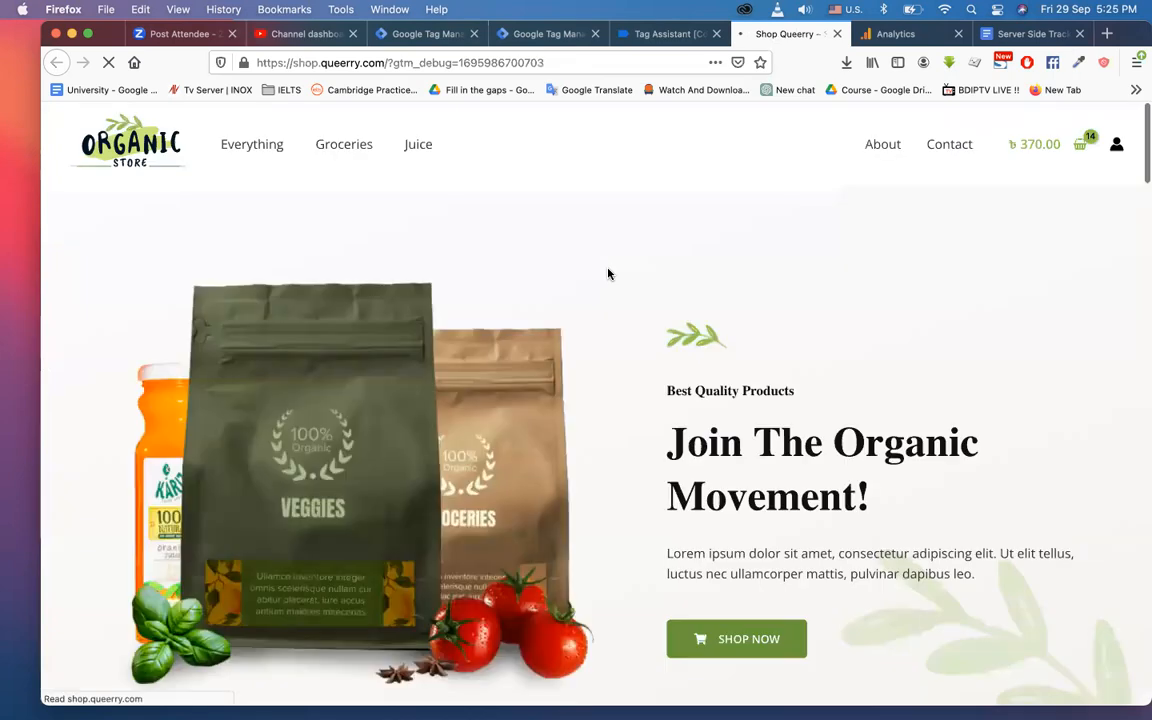
Step: Open the Assorted Coffee product from the shop's home page and add one to the cart
scroll(546, 377, "down", 5)
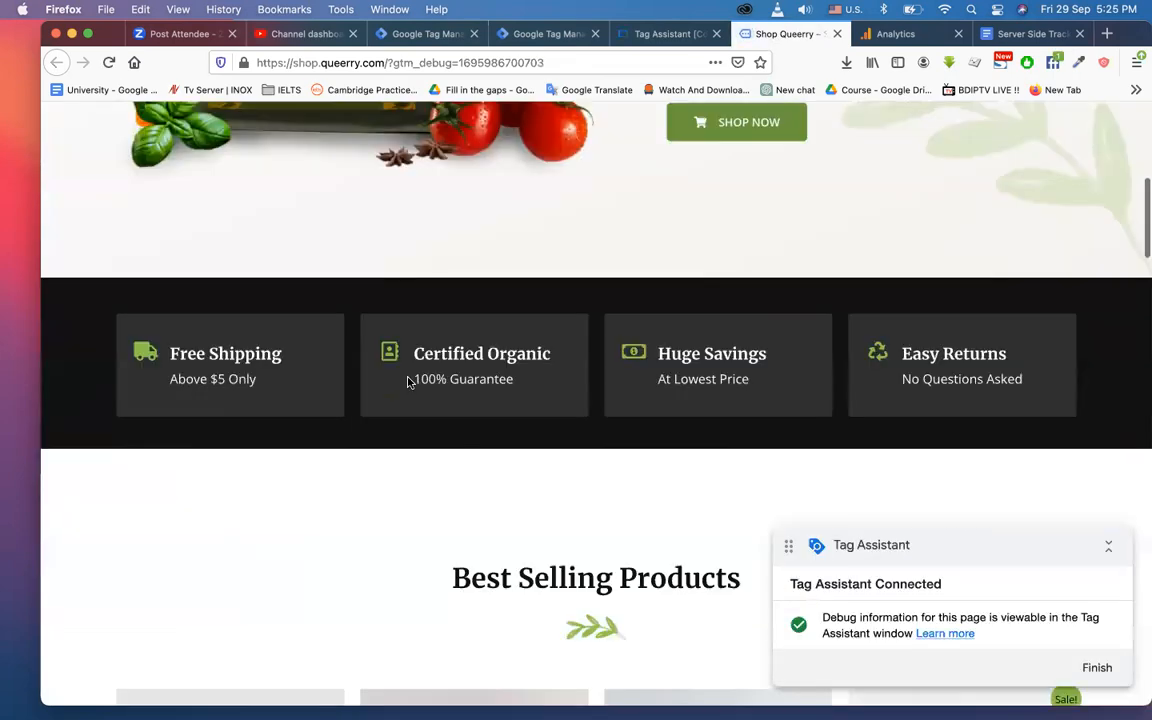
scroll(410, 381, "down", 3)
left_click(253, 487)
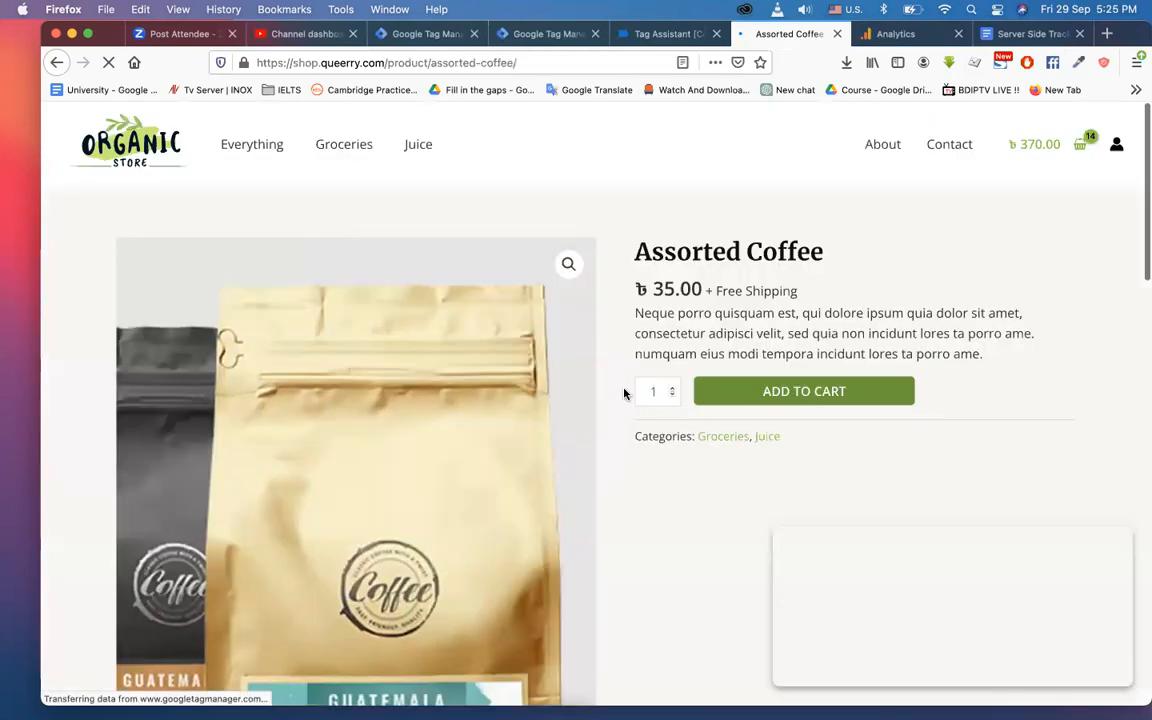
left_click(872, 392)
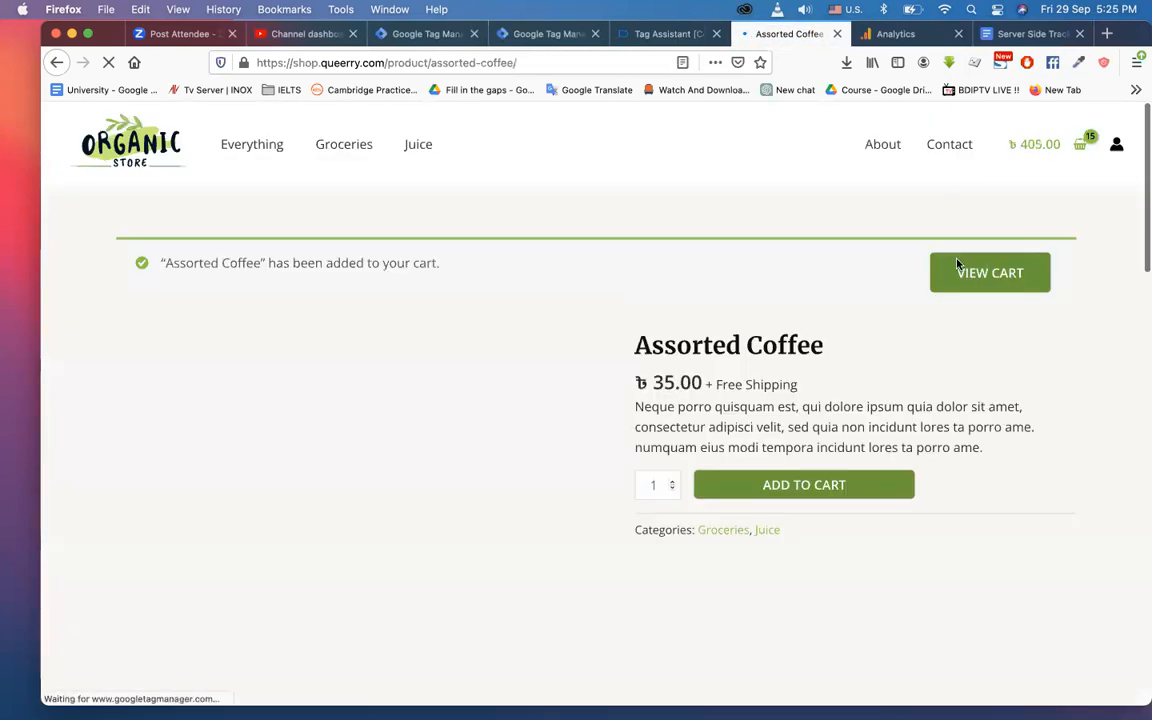
Step: Proceed from the cart to checkout and place the order with the prefilled billing details and cash on delivery
left_click(1008, 283)
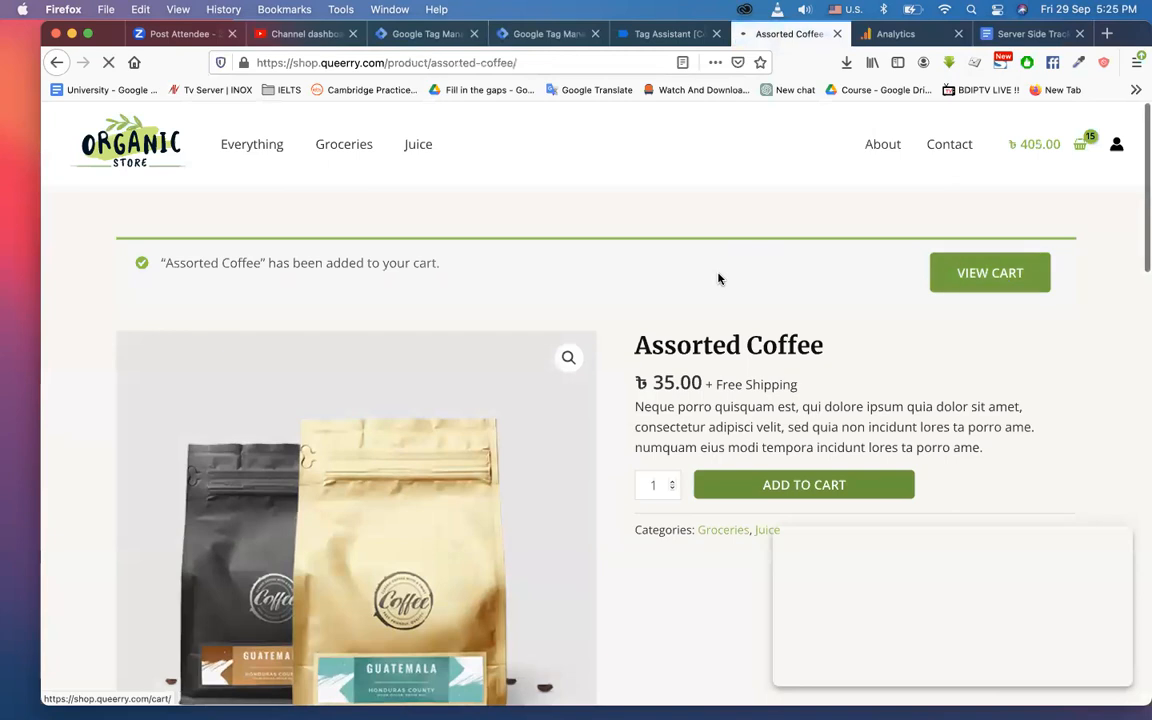
scroll(600, 404, "down", 5)
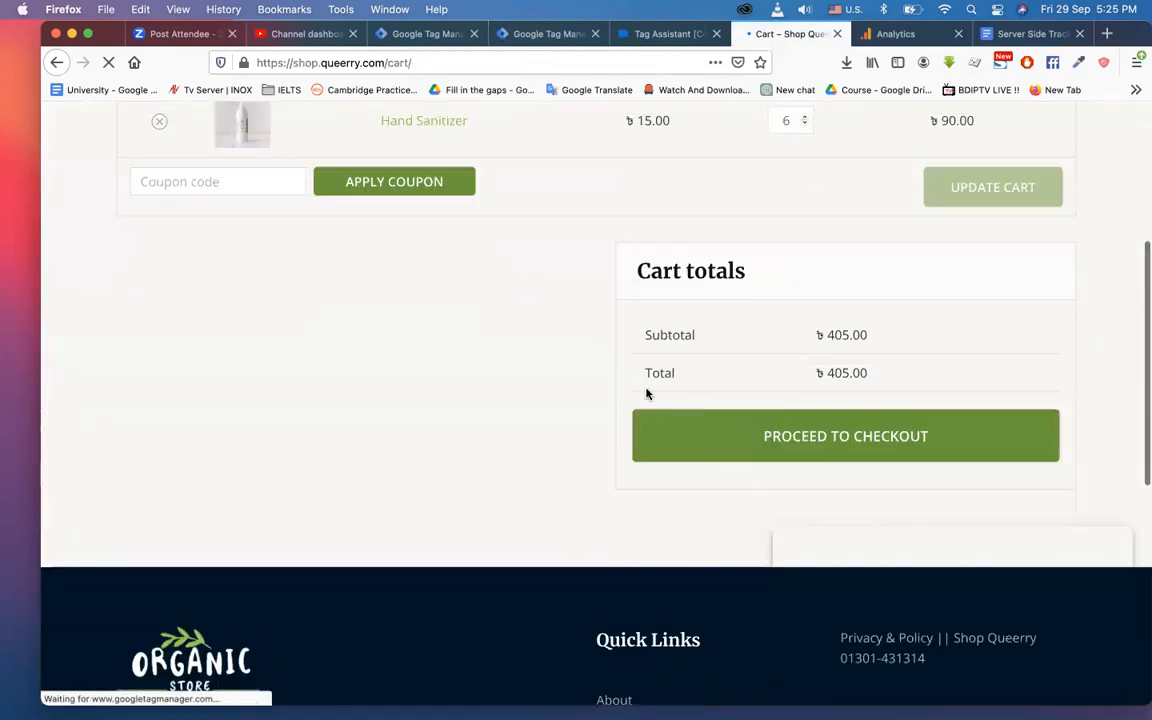
left_click(768, 430)
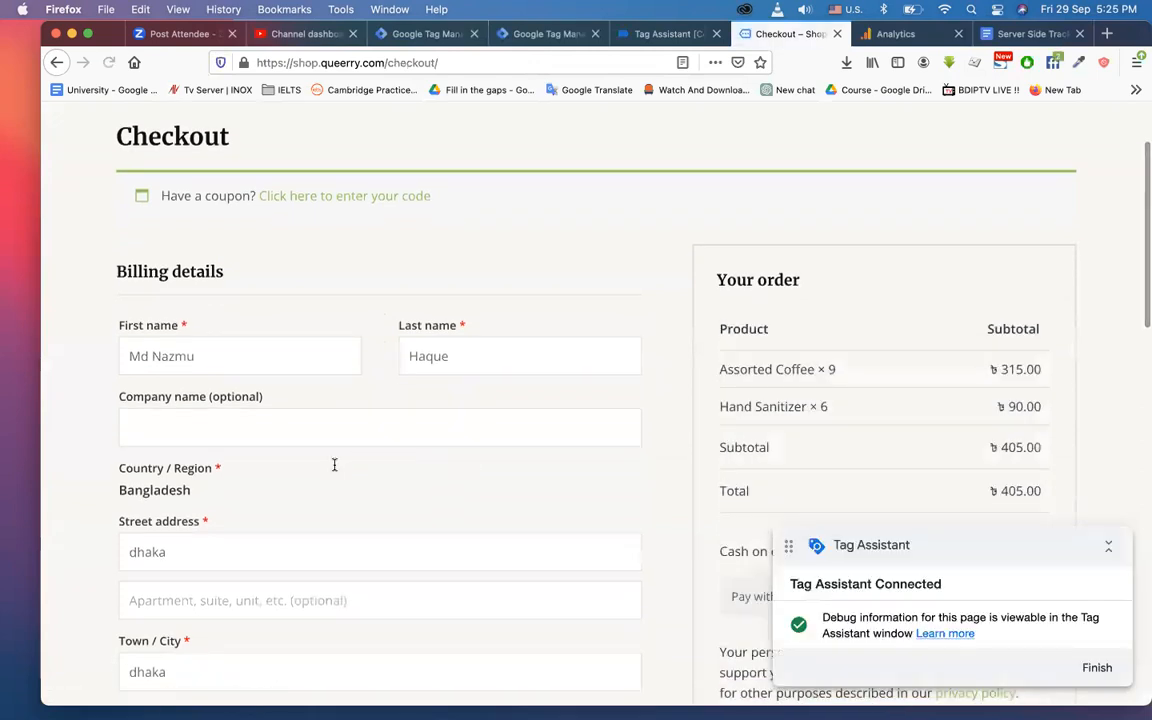
scroll(335, 470, "down", 5)
scroll(334, 468, "down", 2)
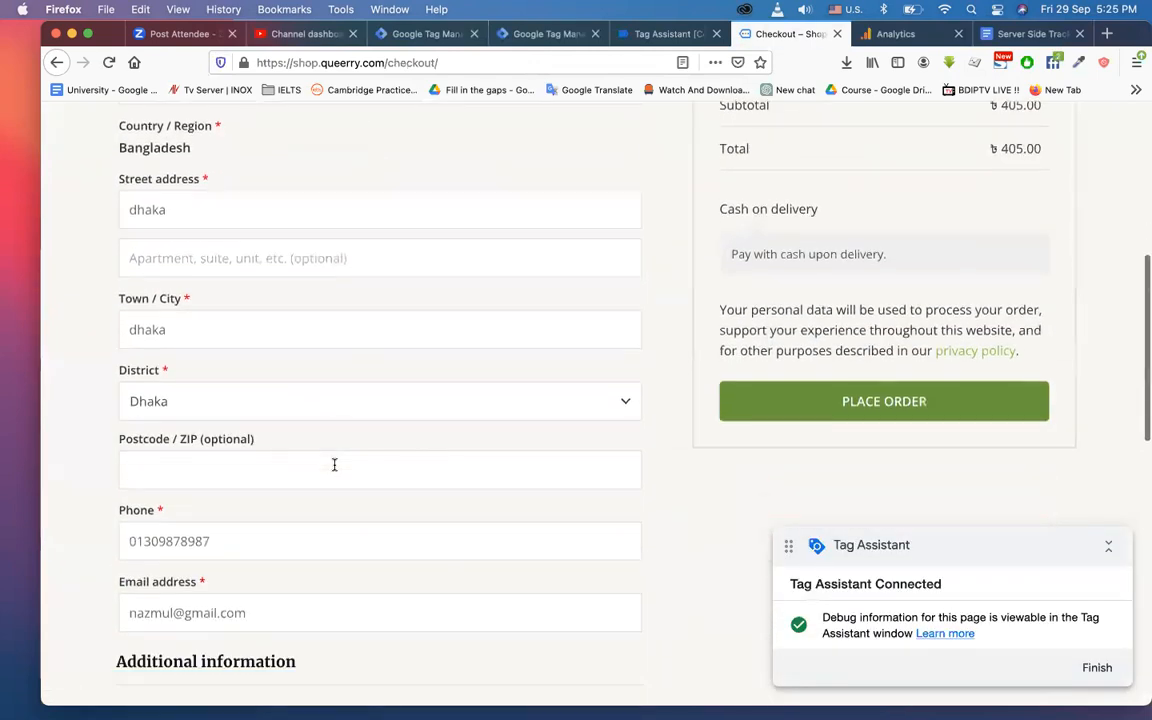
left_click(814, 405)
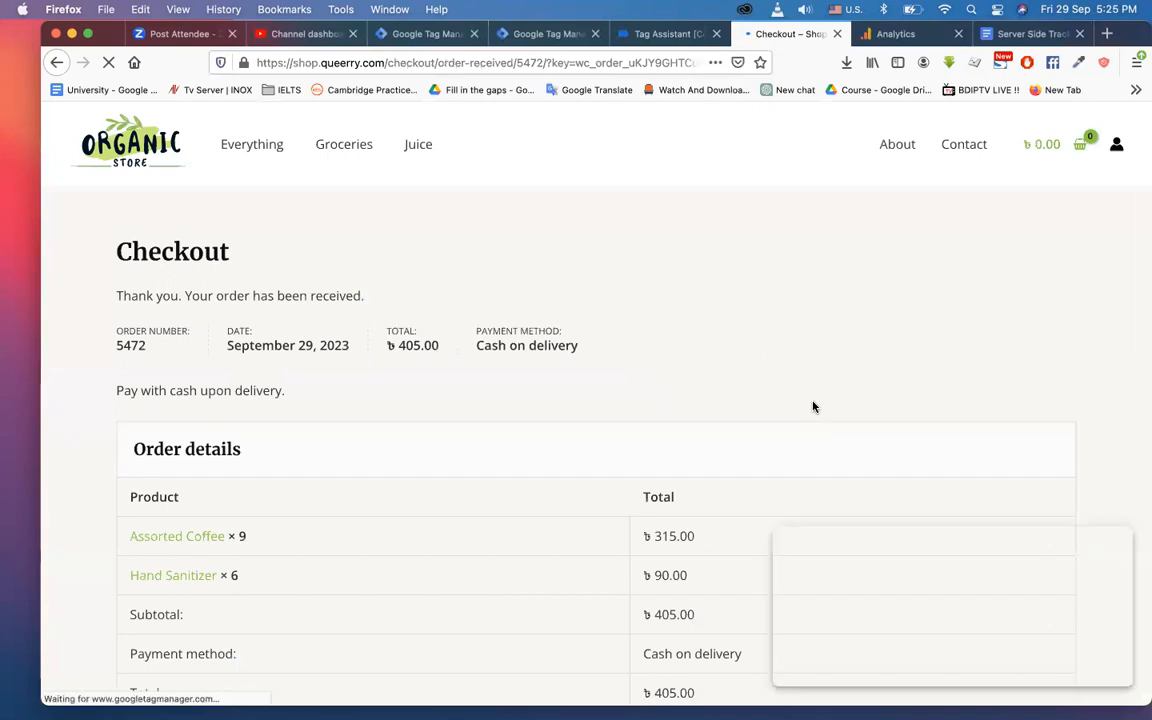
Step: Return to Tag Assistant, dismiss the connection notice, and open the Data Layer of the purchase event
left_click(640, 33)
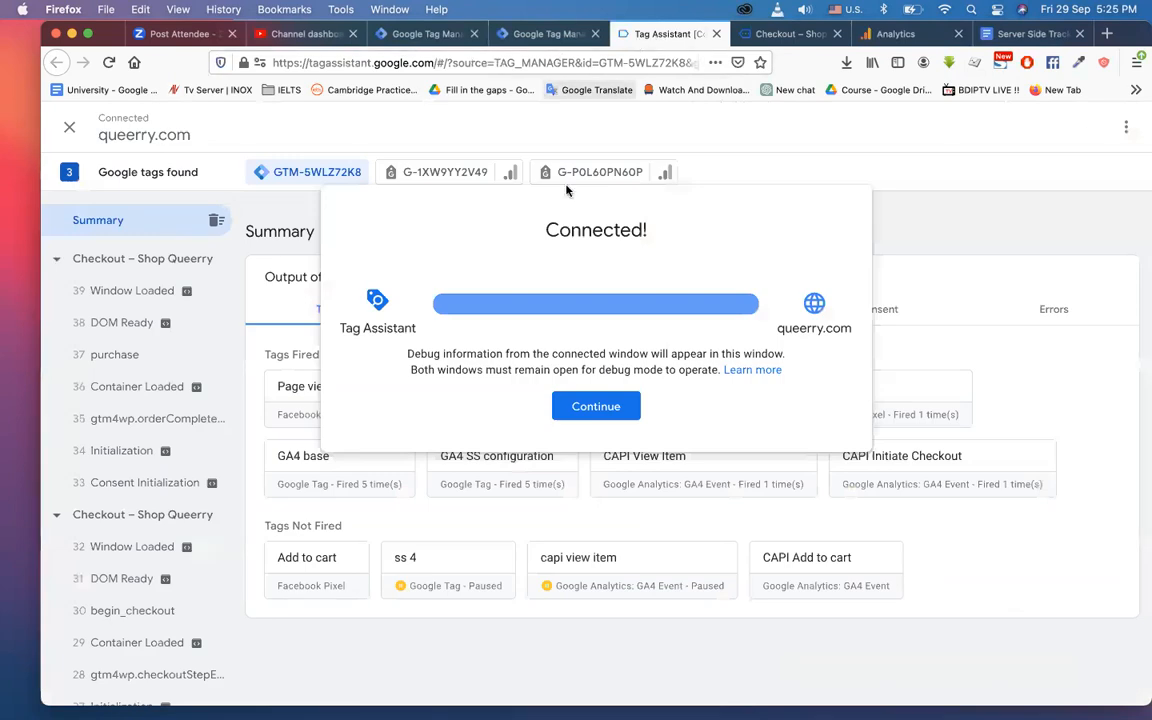
left_click(596, 406)
left_click(108, 355)
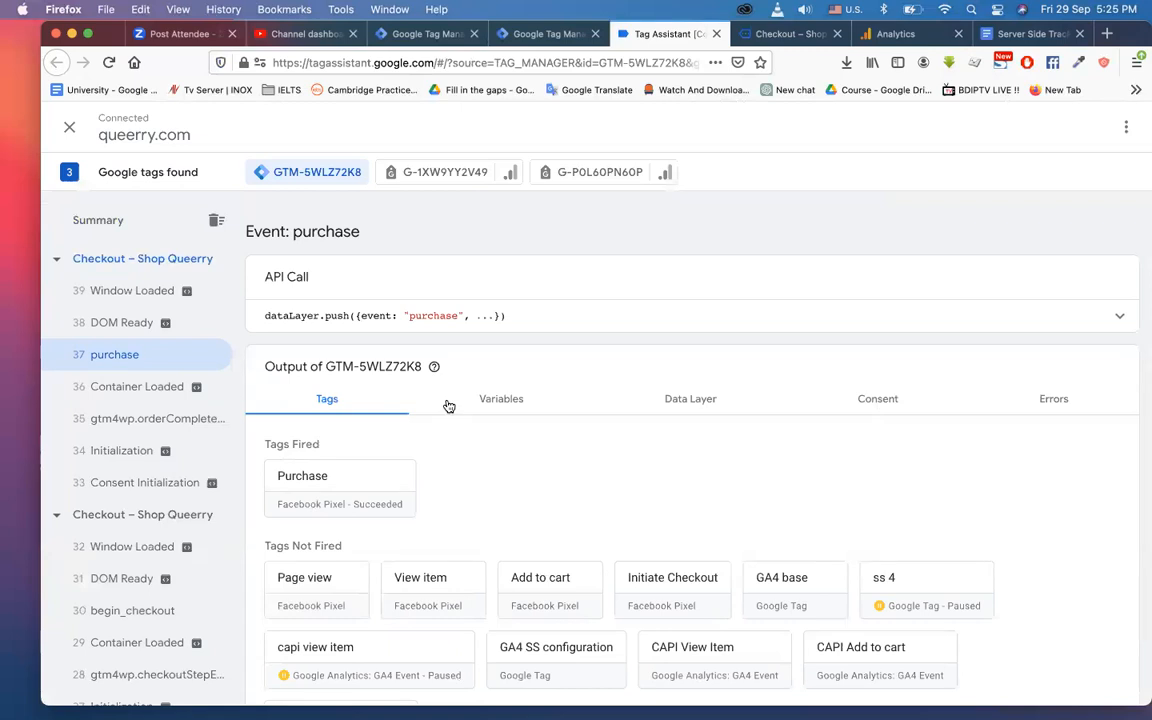
scroll(452, 409, "down", 2)
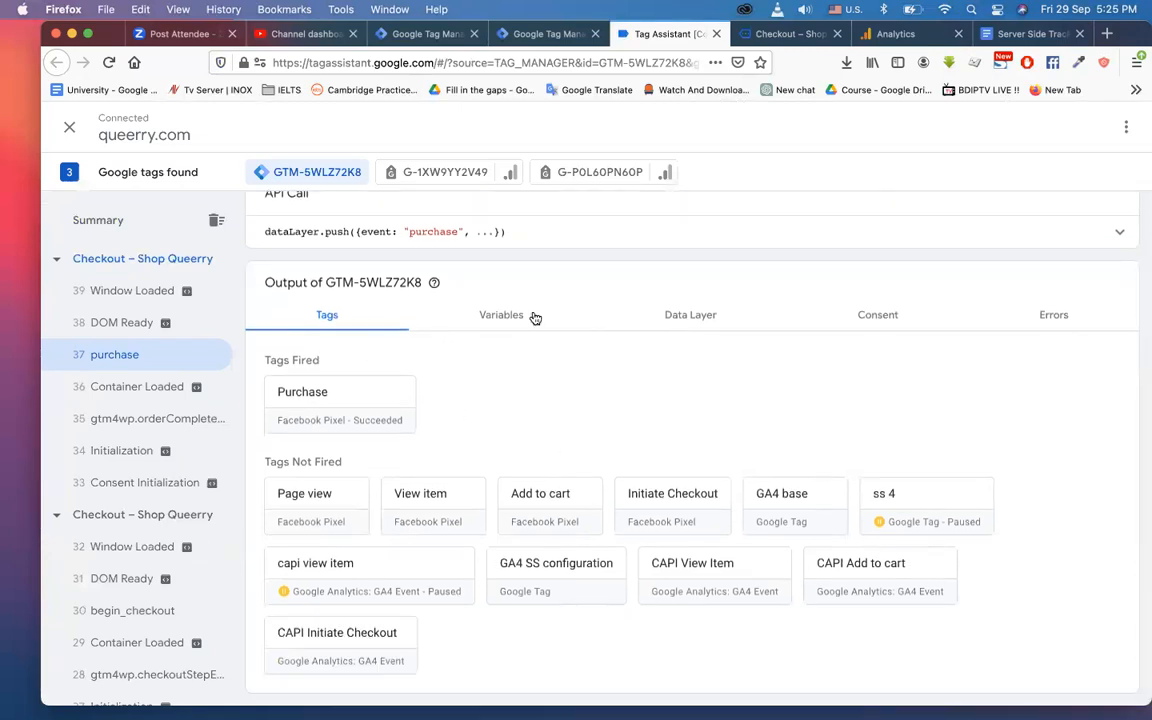
left_click(706, 318)
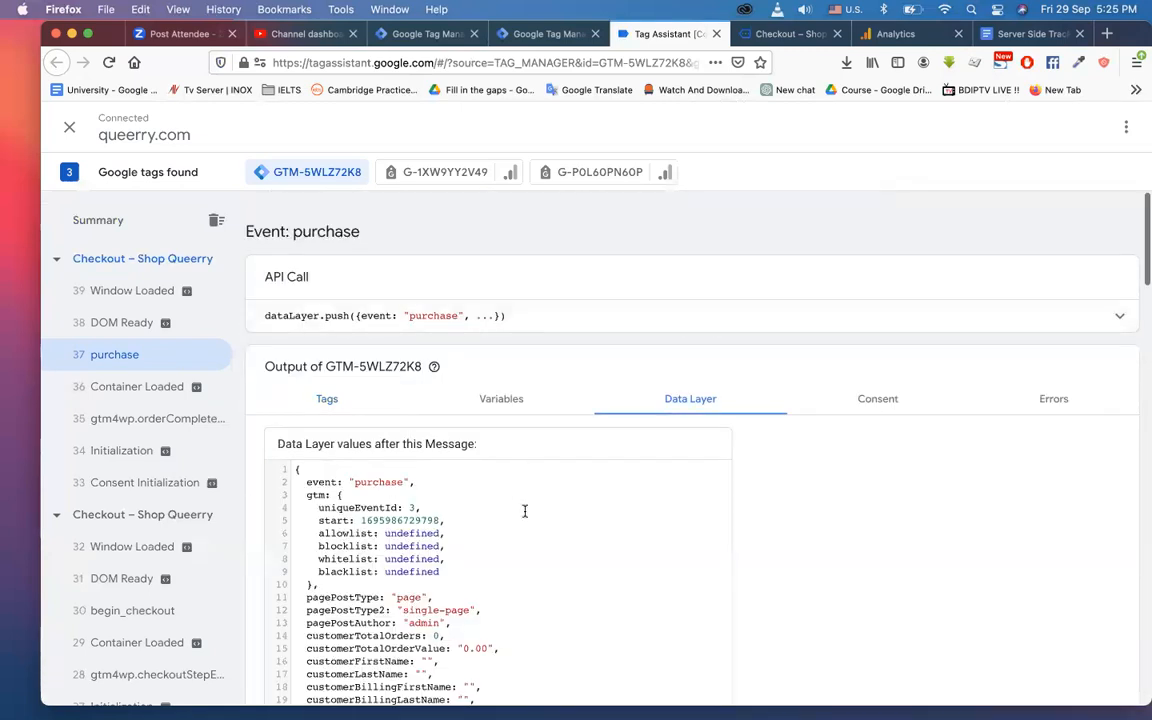
Step: Examine the purchase event's data layer for the customer fields, order attributes, totals, and billing and shipping details
scroll(525, 509, "down", 3)
scroll(524, 511, "down", 3)
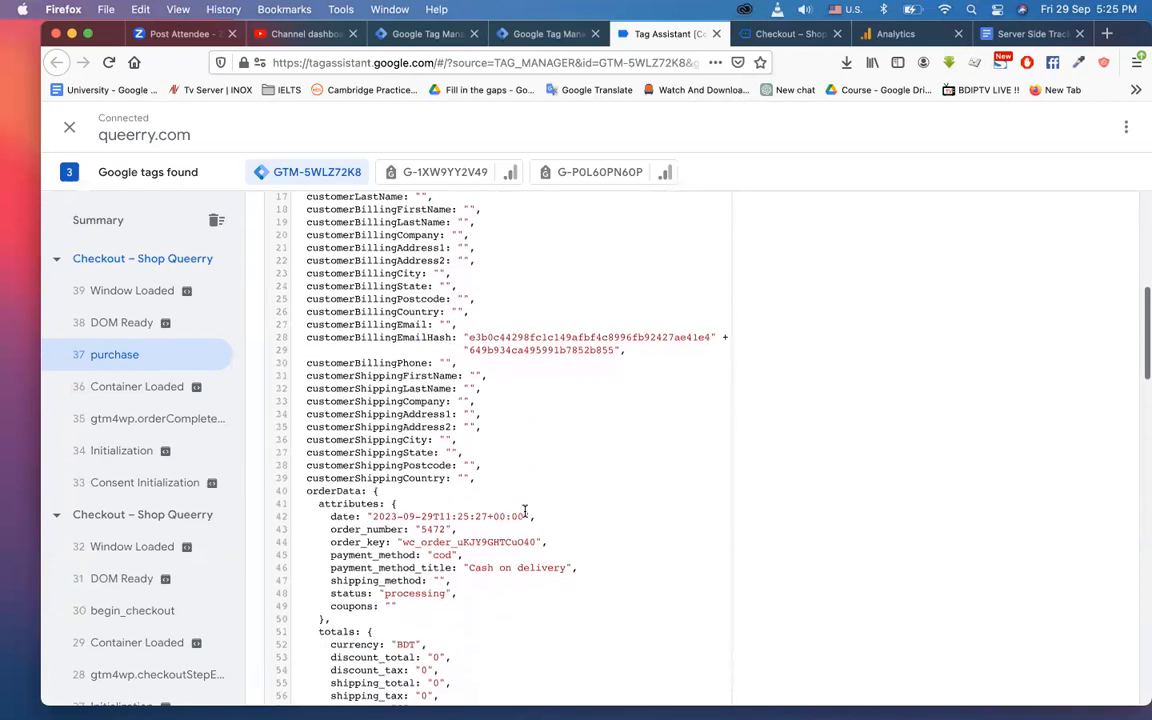
scroll(524, 510, "down", 3)
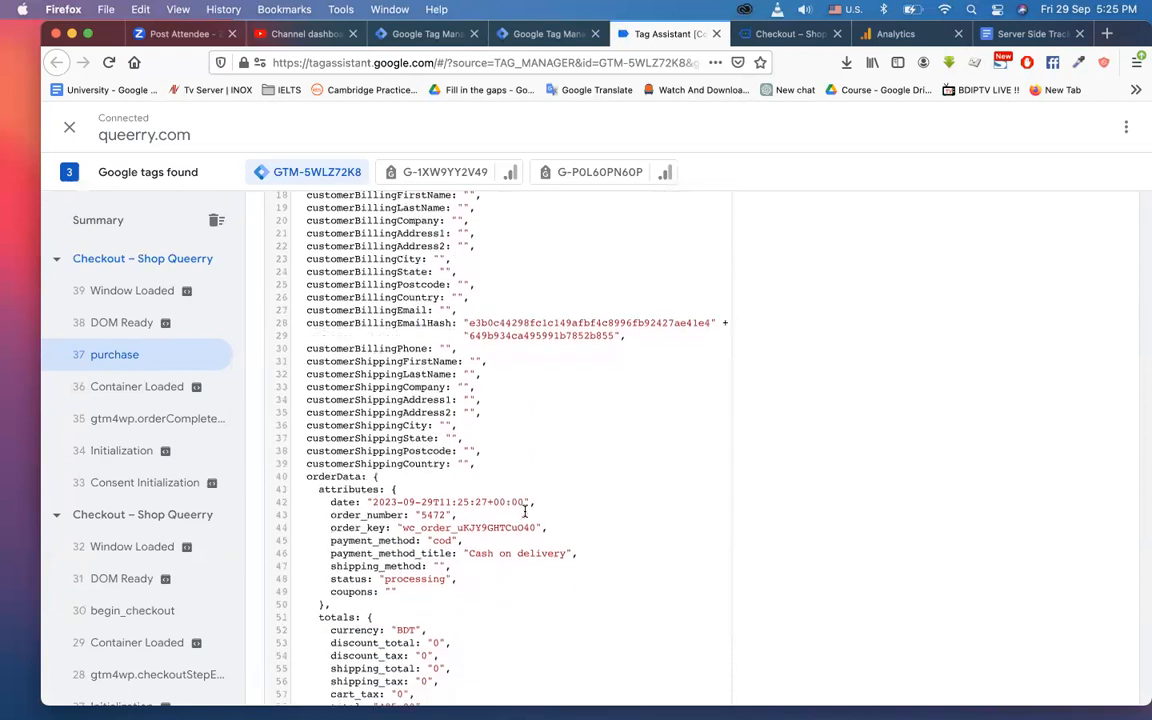
scroll(491, 396, "up", 5)
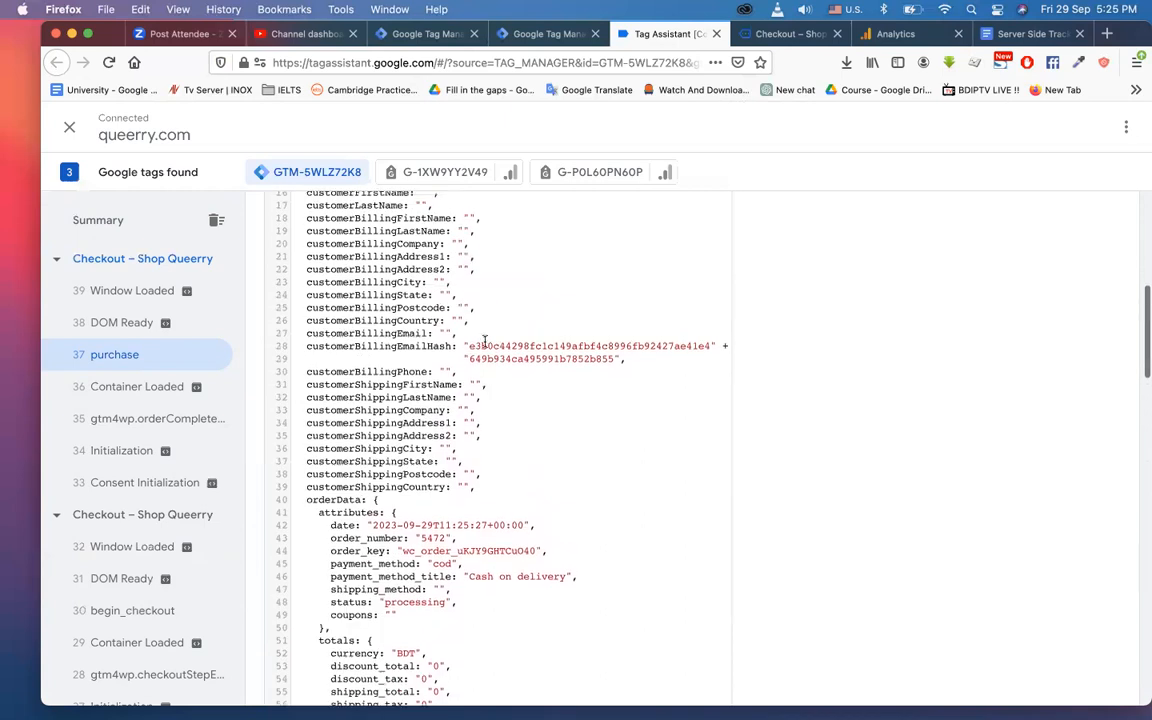
scroll(477, 328, "up", 1)
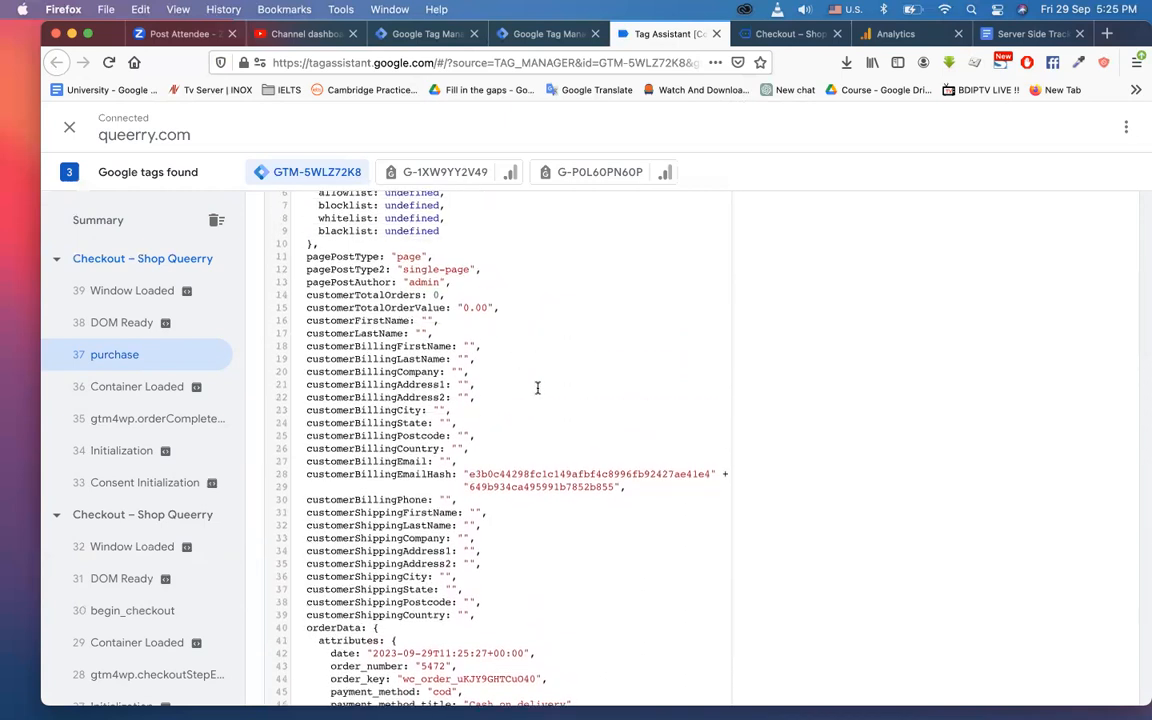
scroll(537, 388, "down", 12)
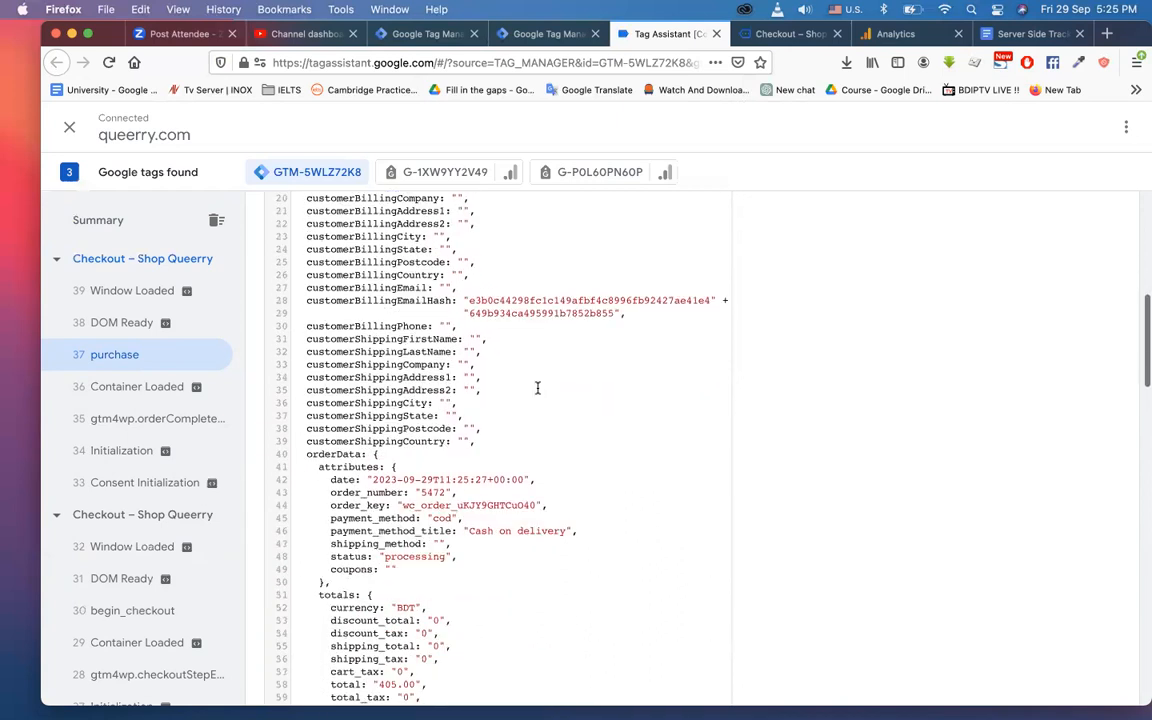
scroll(537, 387, "down", 1)
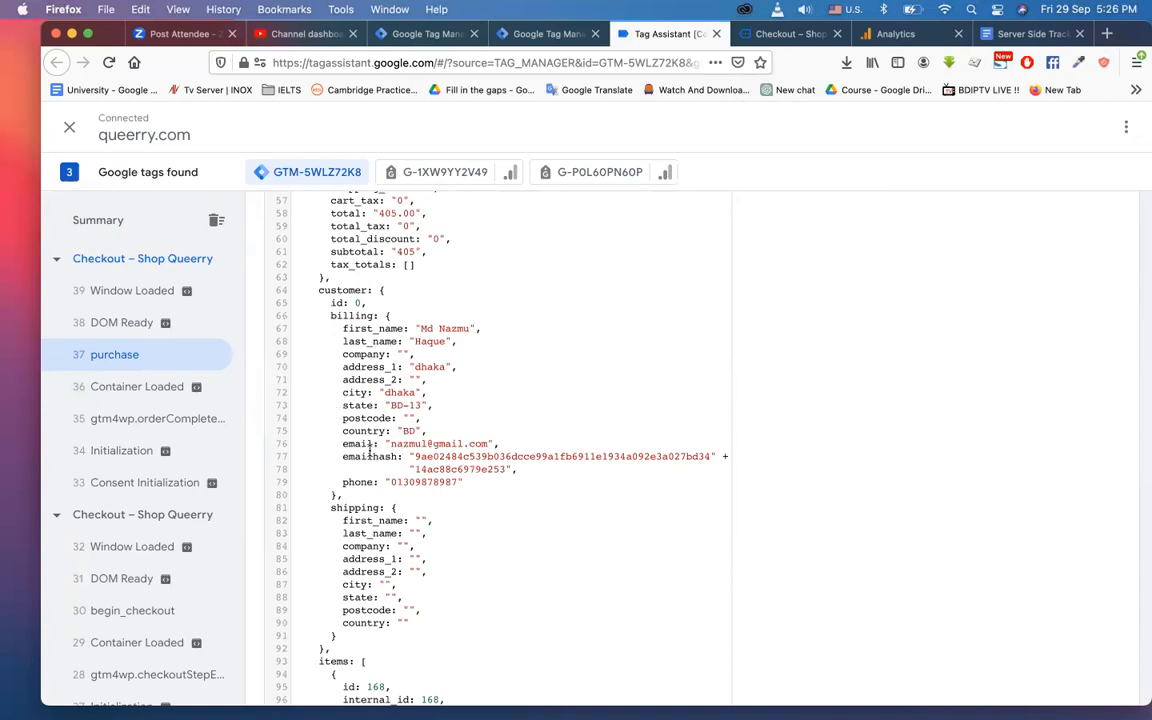
scroll(369, 451, "down", 2)
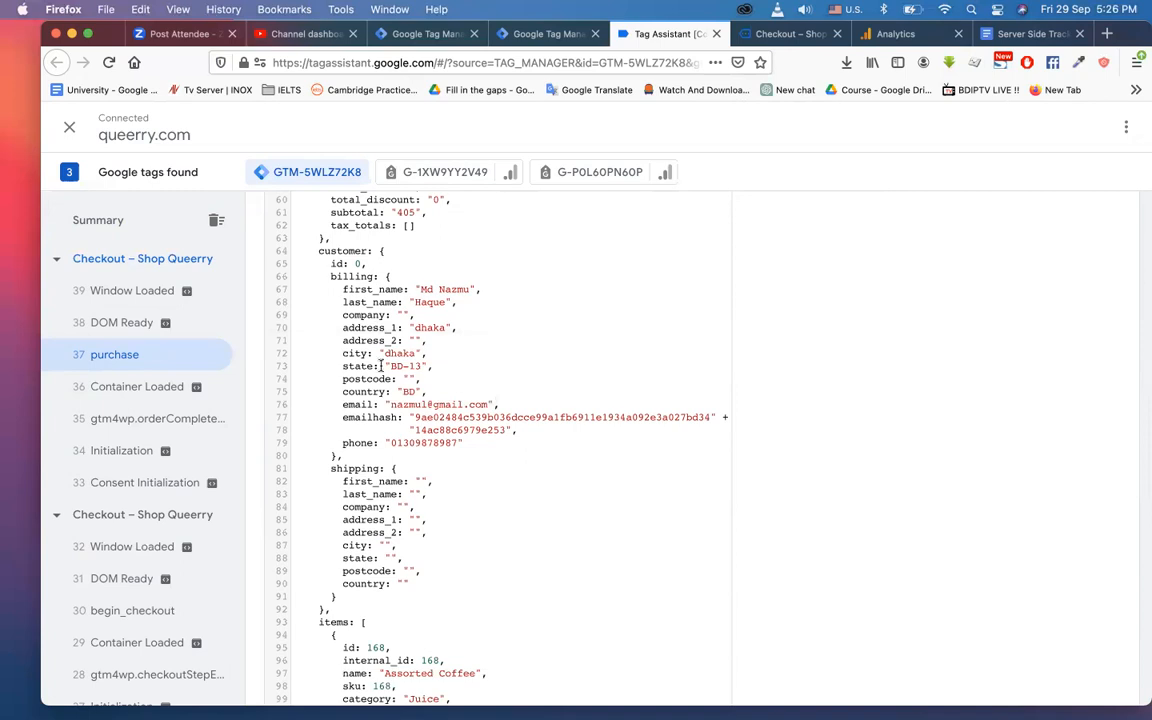
scroll(380, 380, "down", 2)
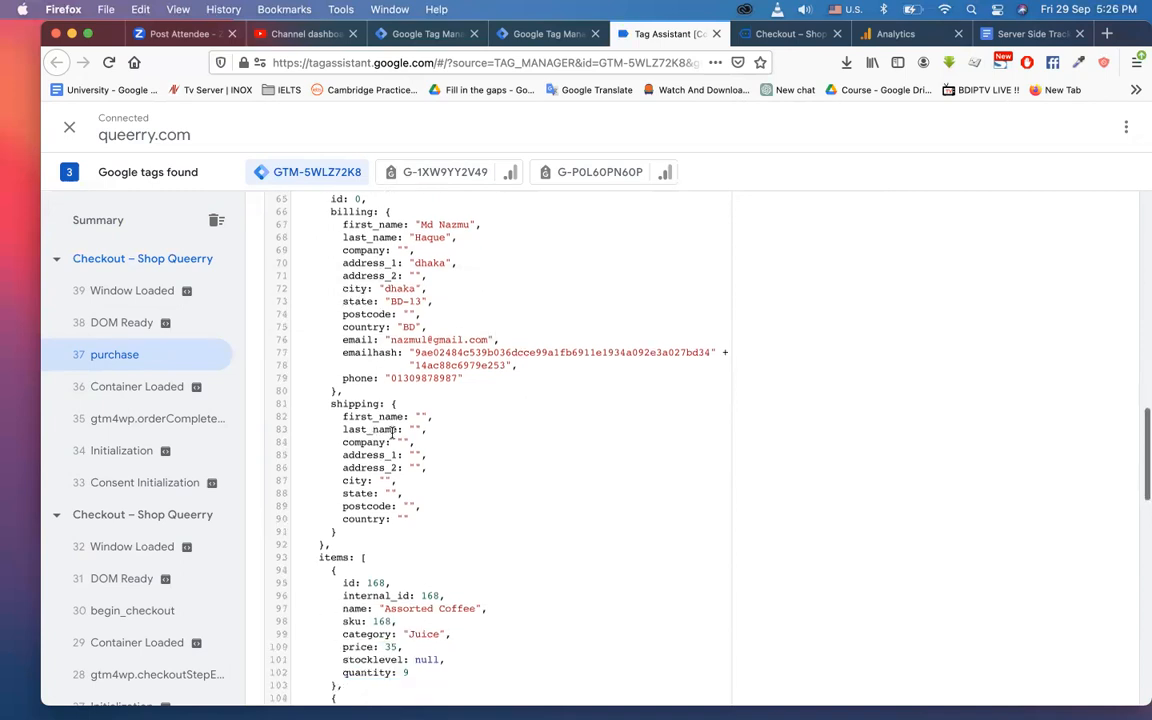
scroll(374, 466, "down", 2)
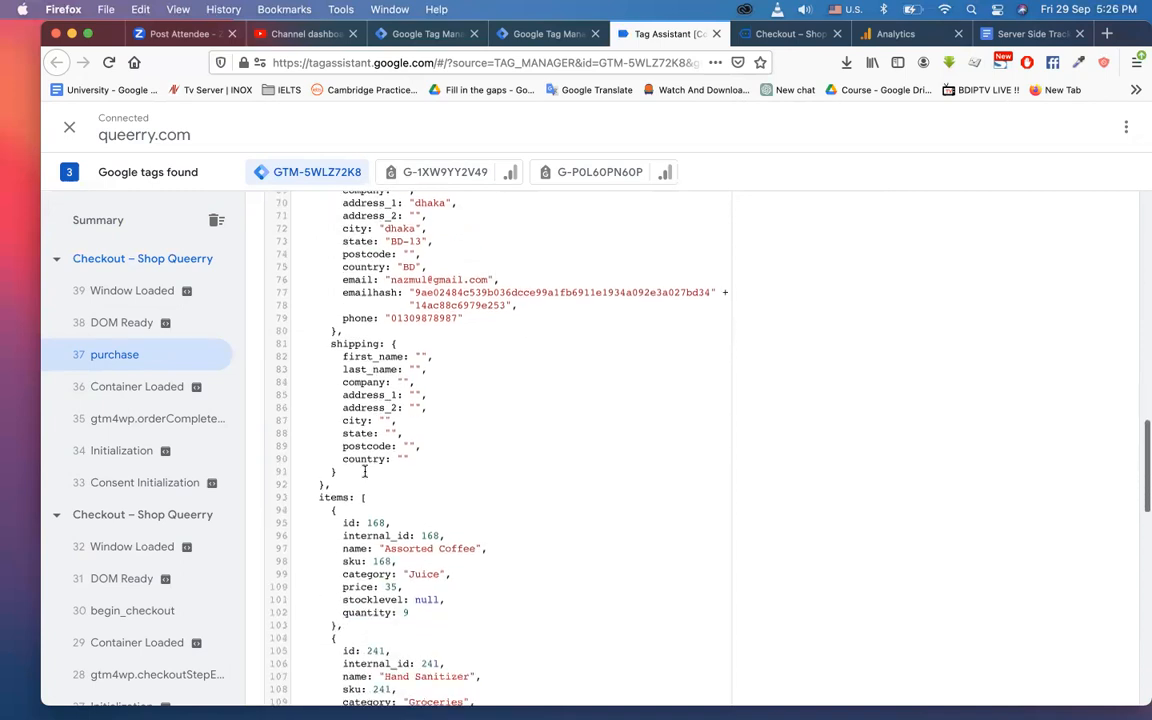
Step: Examine the order items and ecommerce object of the purchase data layer, and highlight the transaction_id key
scroll(364, 468, "down", 5)
scroll(364, 471, "down", 1)
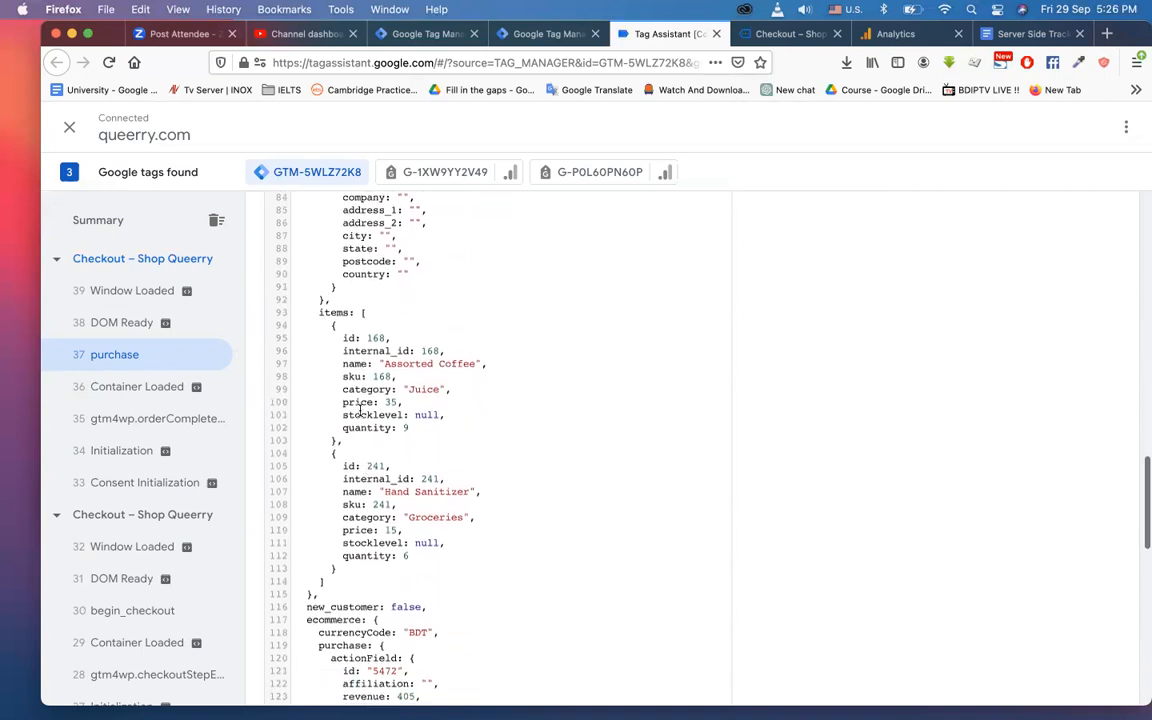
scroll(368, 398, "down", 1)
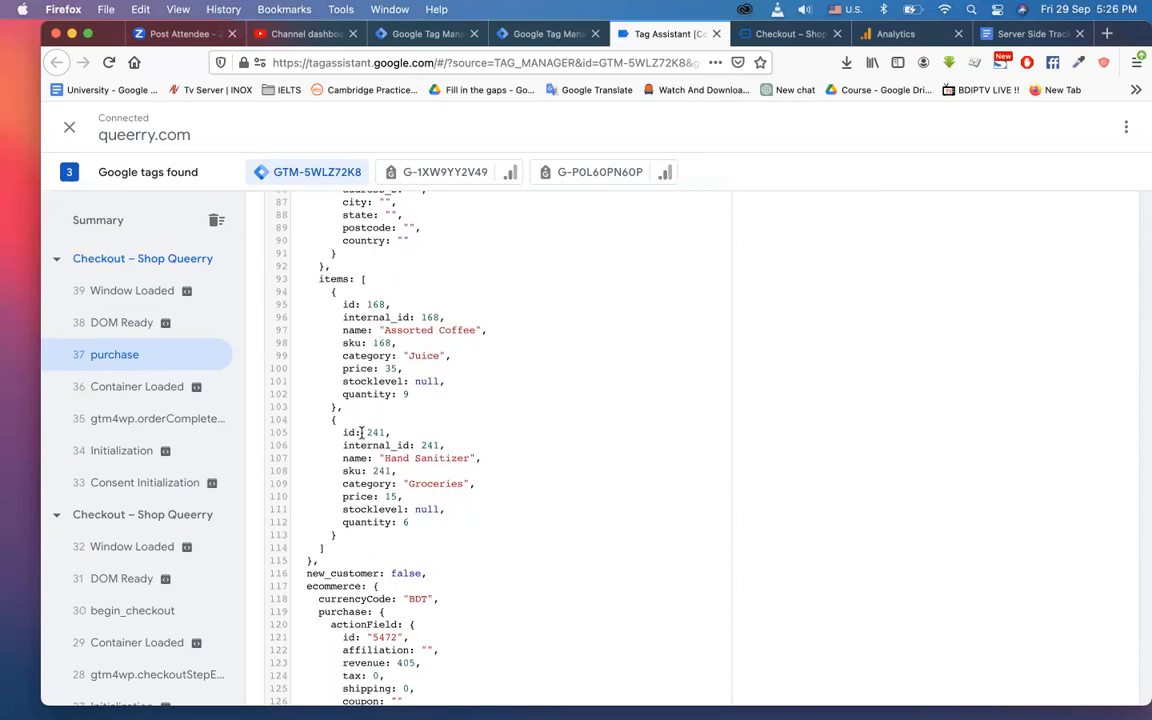
scroll(360, 420, "down", 5)
scroll(361, 432, "down", 15)
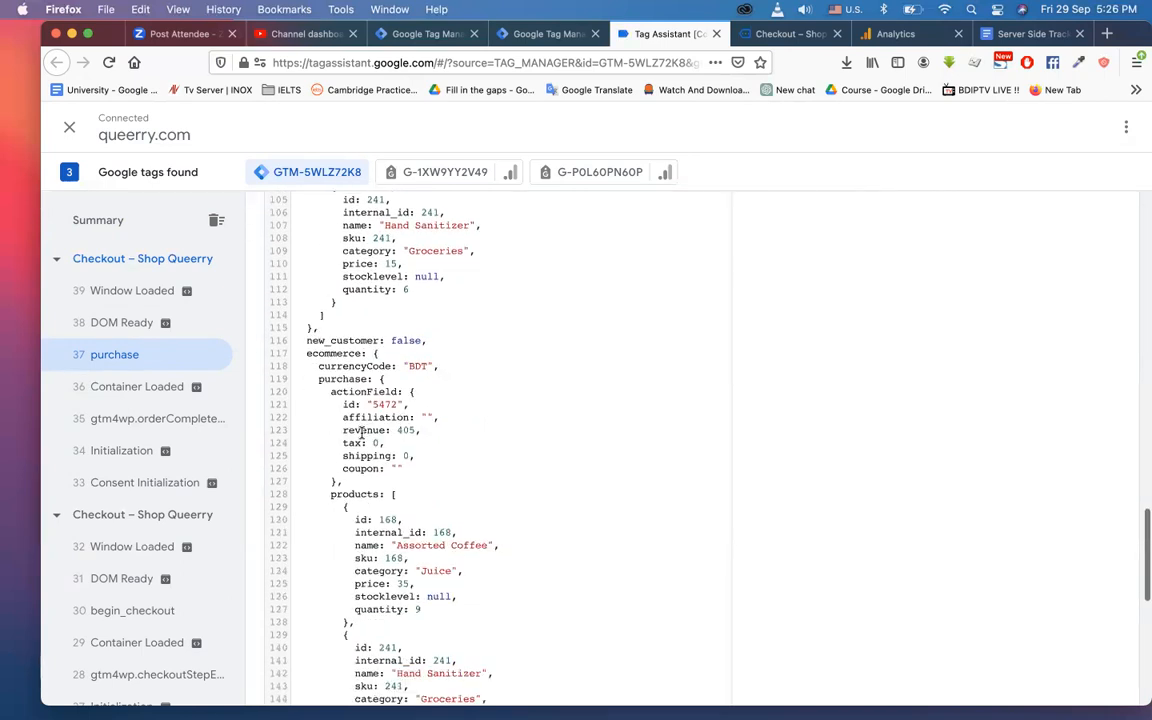
scroll(361, 432, "up", 8)
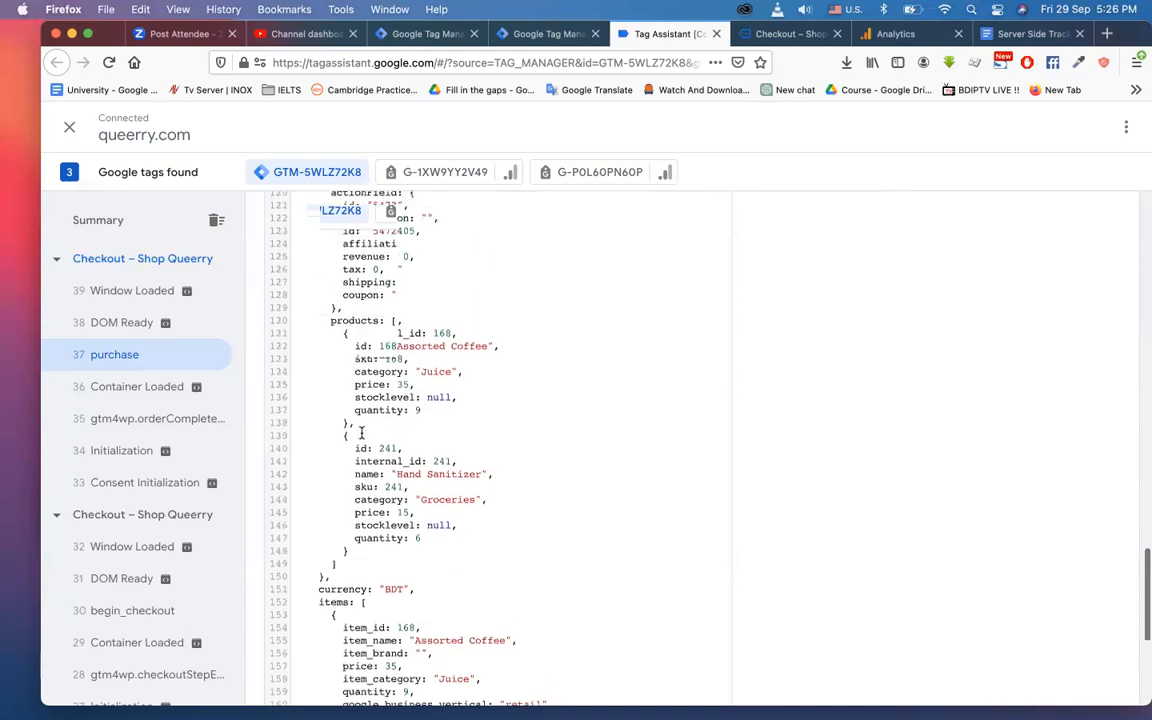
scroll(352, 310, "down", 2)
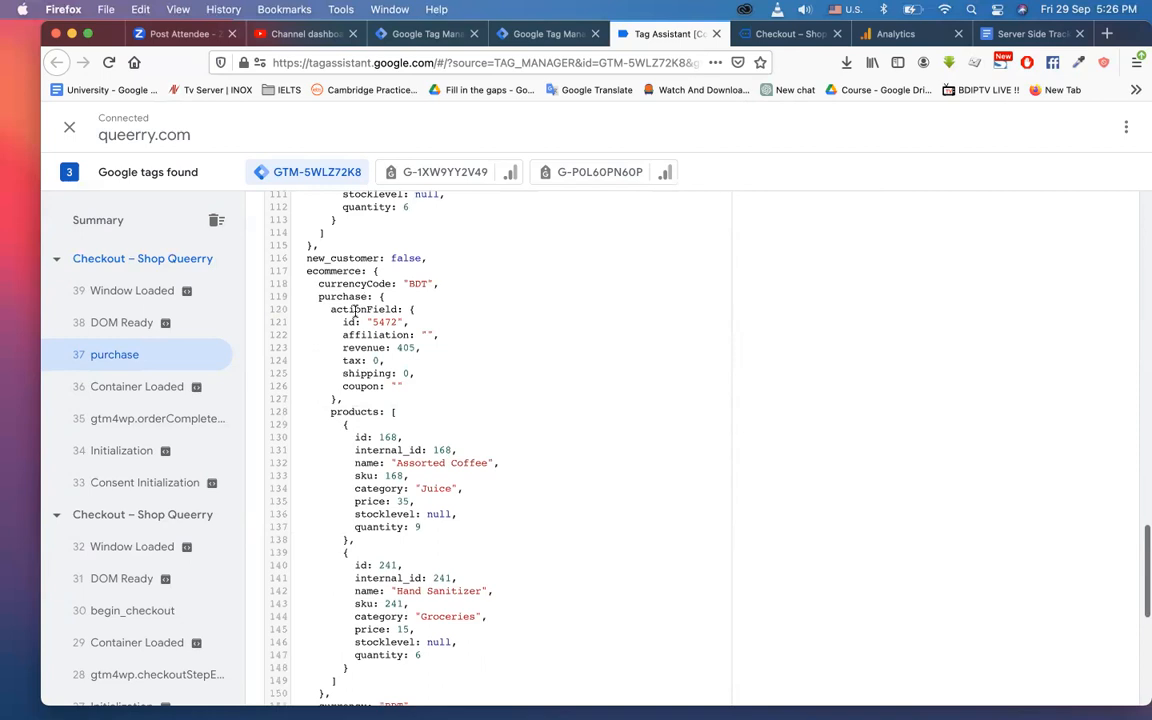
scroll(354, 312, "down", 1)
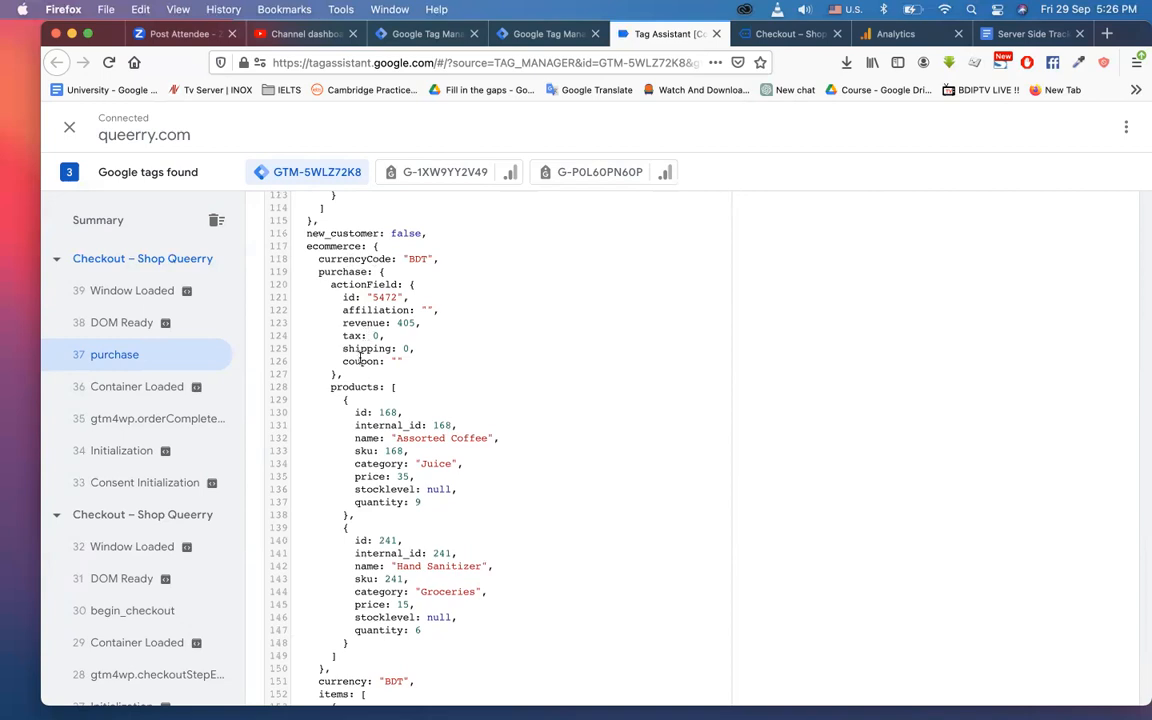
scroll(360, 357, "down", 10)
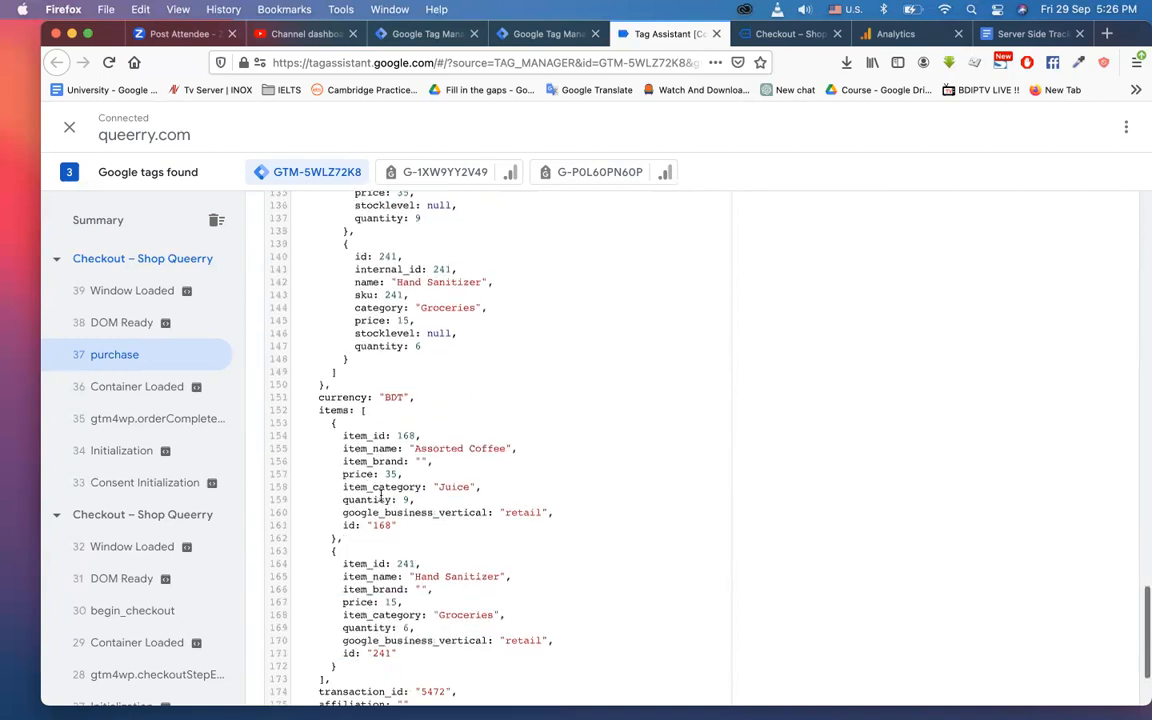
scroll(366, 492, "down", 5)
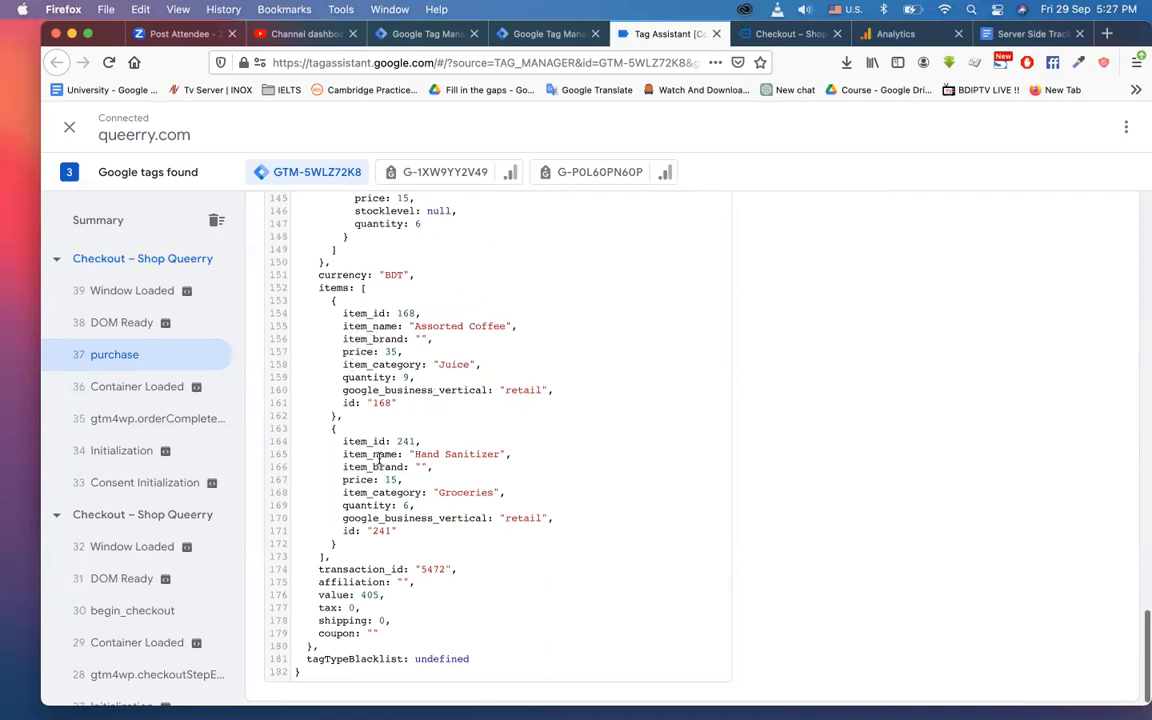
scroll(379, 460, "down", 1)
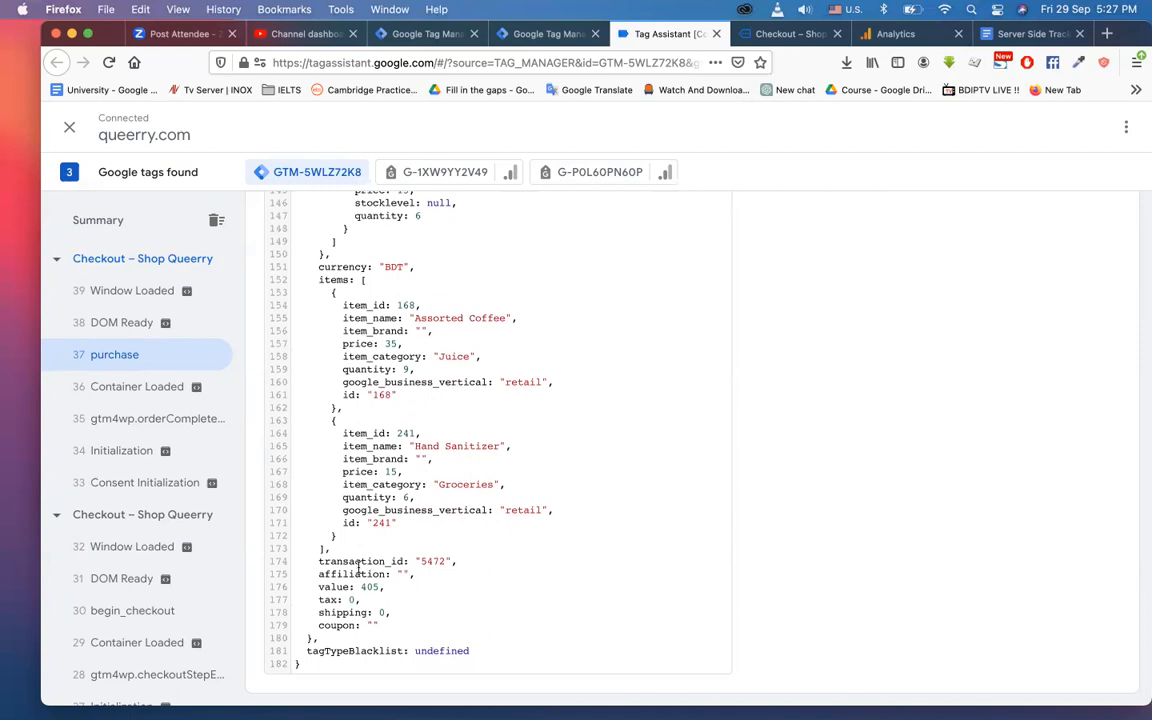
double_click(342, 563)
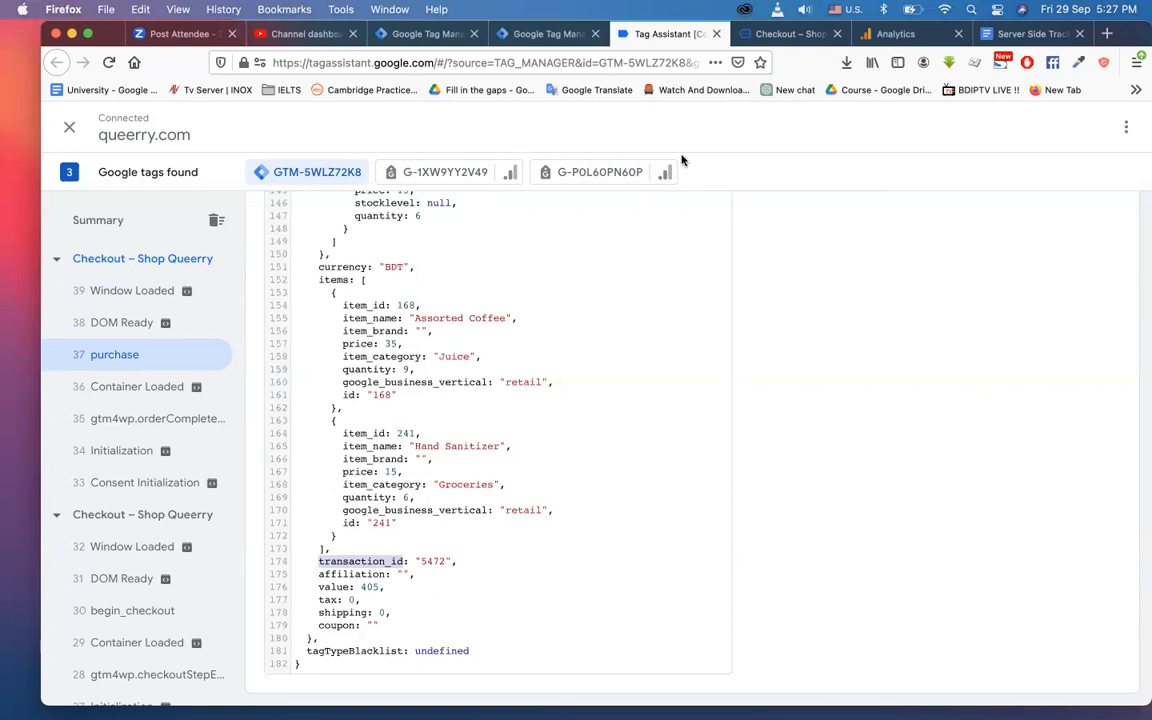
Step: Compare the order number and total on the checkout confirmation page with transaction_id and value in Tag Assistant's purchase data layer
left_click(785, 36)
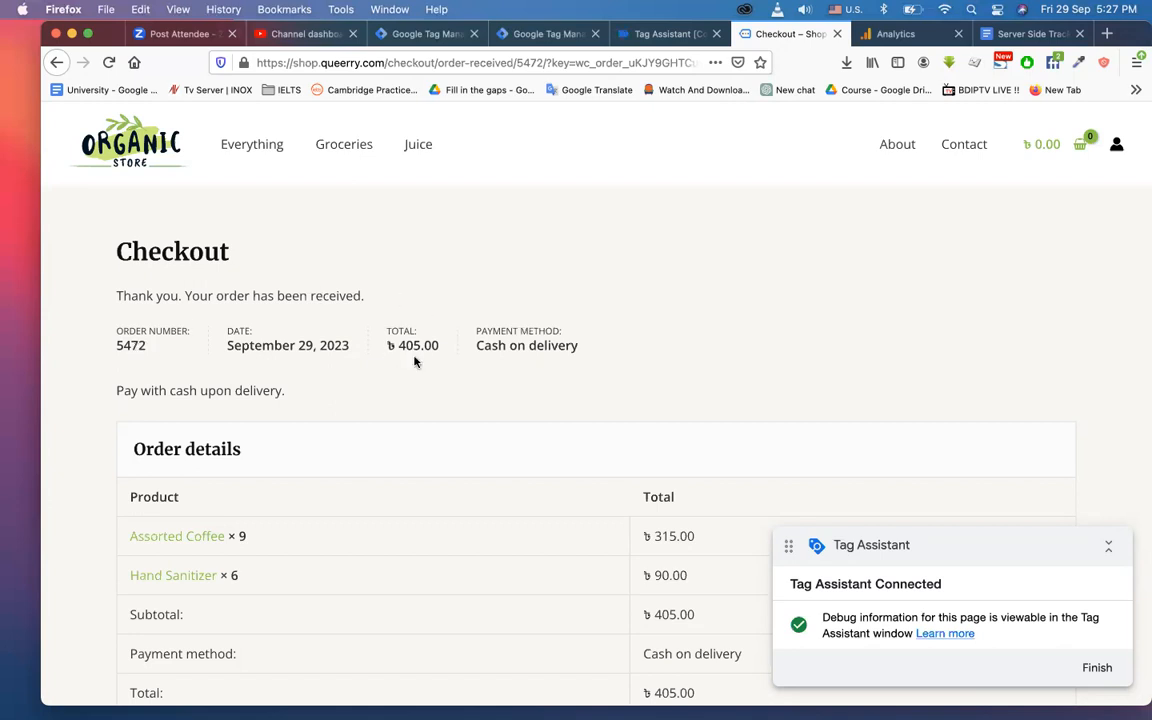
left_click(558, 35)
left_click(633, 40)
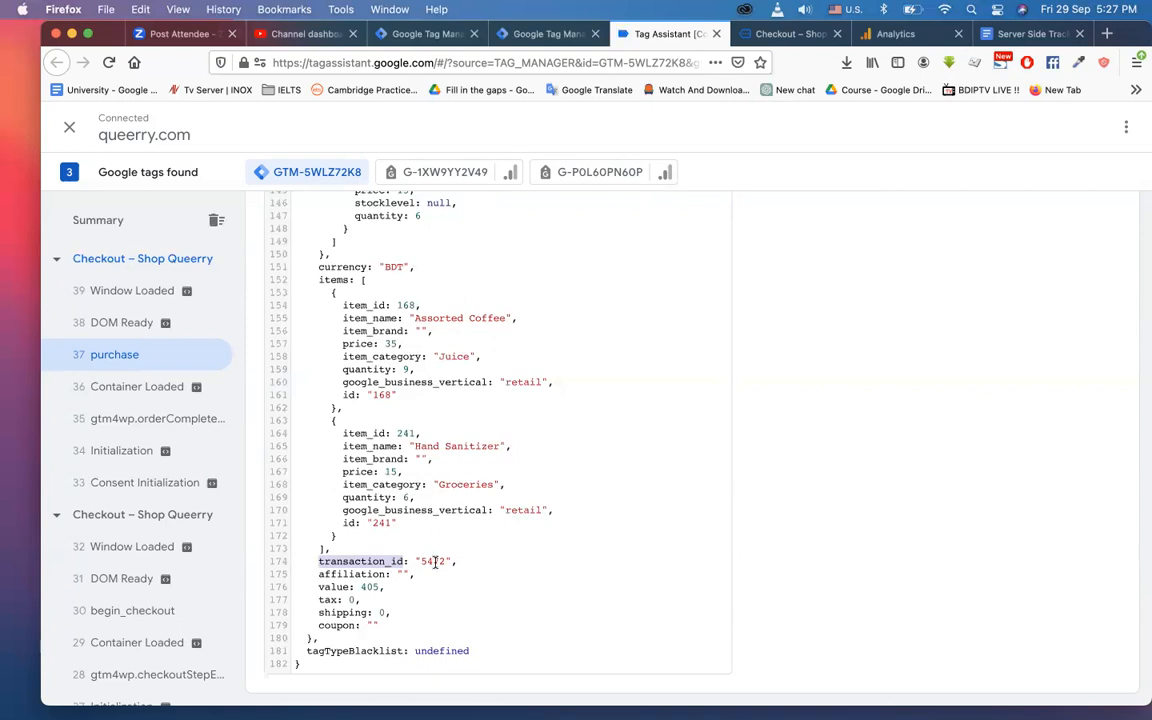
left_click(334, 587)
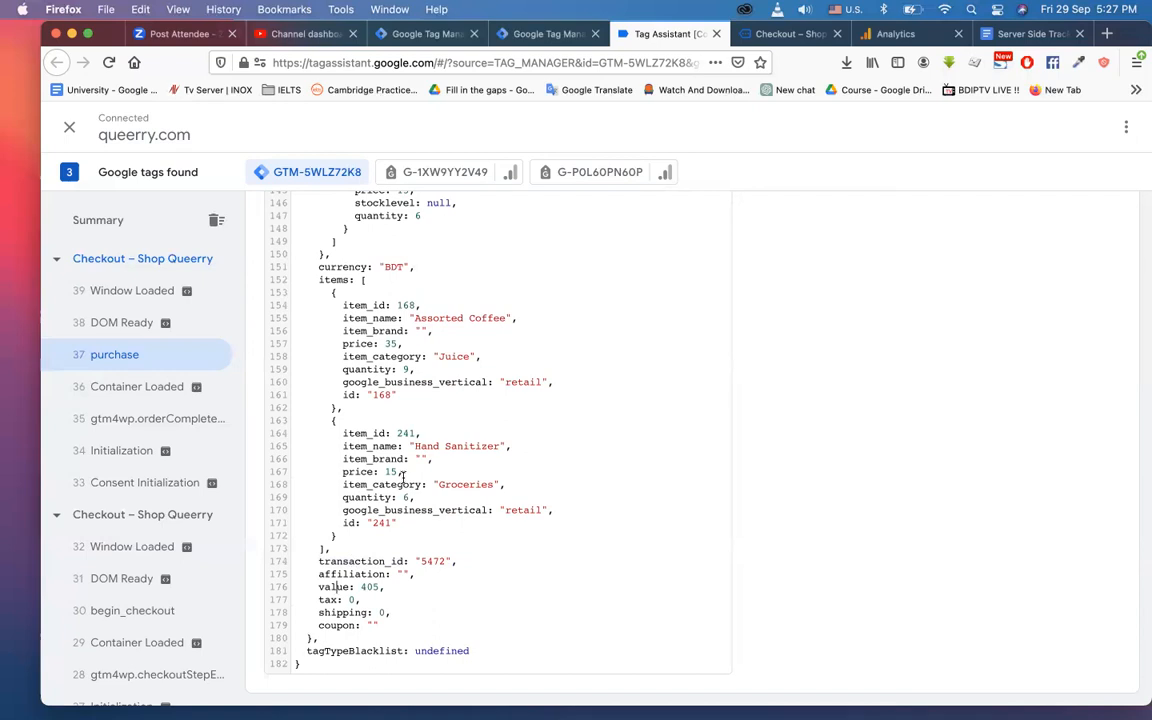
Step: Examine the ecommerce object of the purchase data layer, from its currencyCode and products down to the items array and transaction_id
scroll(401, 478, "up", 5)
scroll(401, 430, "up", 5)
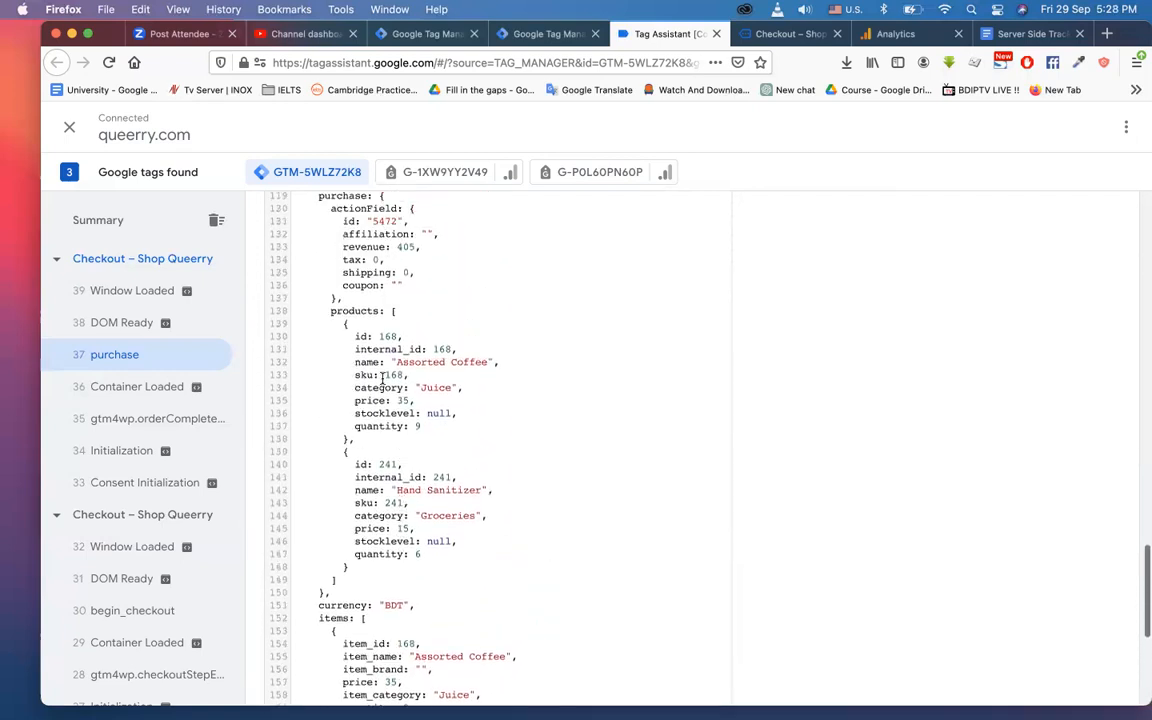
scroll(381, 378, "down", 3)
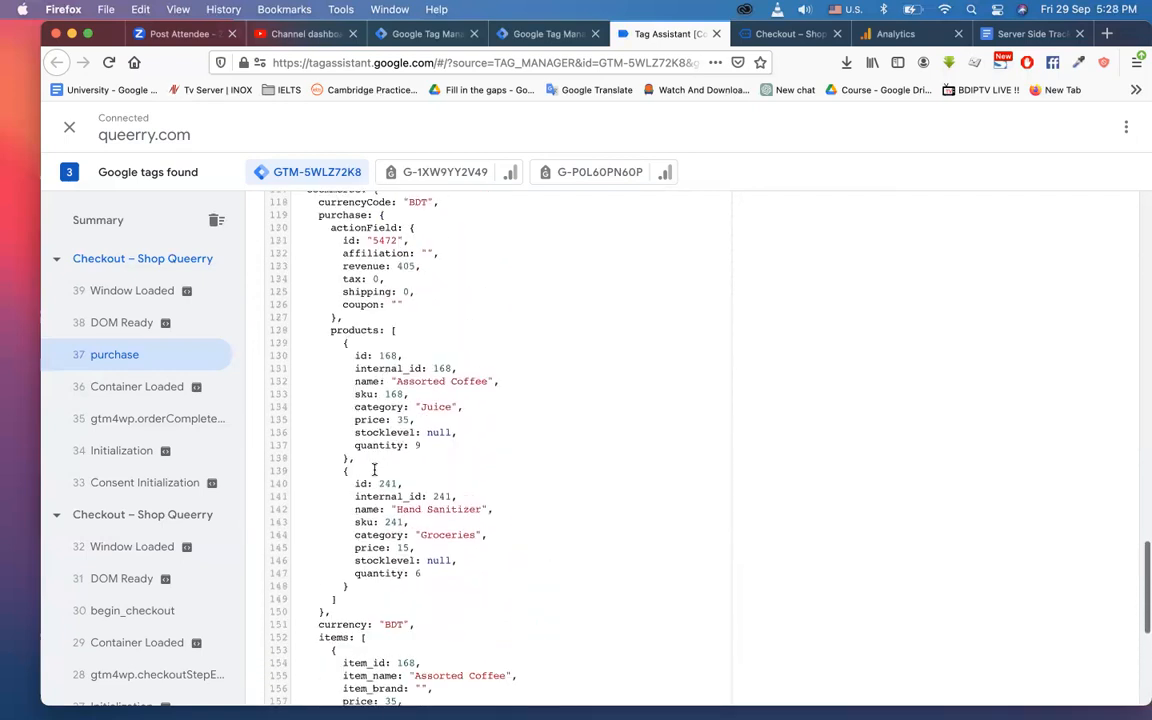
scroll(360, 370, "up", 4)
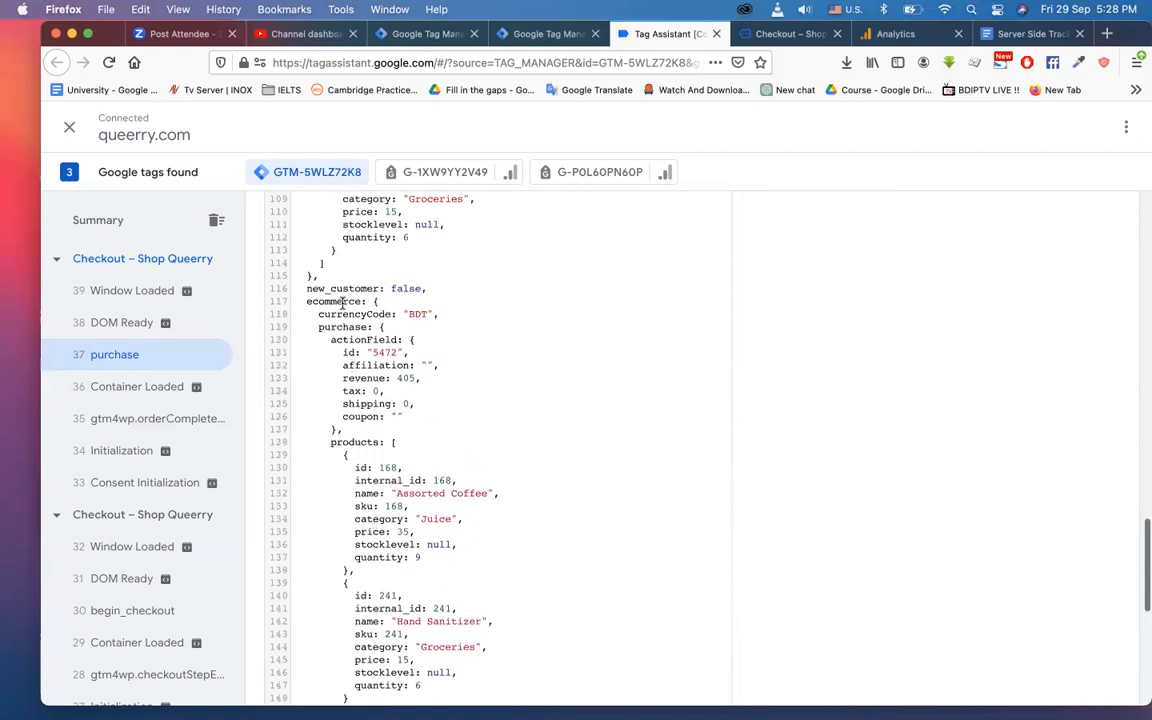
scroll(360, 450, "down", 7)
scroll(377, 545, "down", 4)
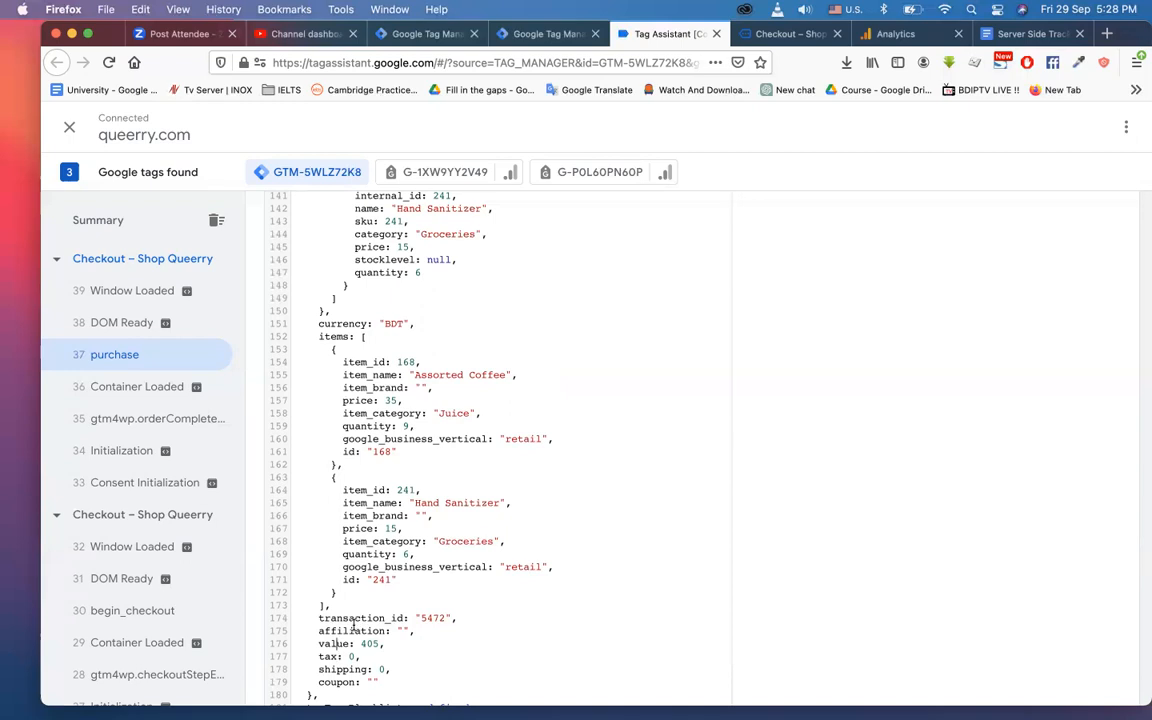
Step: Highlight the whole items array, its Assorted Coffee entry, and the transaction_id line in the purchase data layer
left_click_drag(331, 606, 318, 477)
left_click_drag(321, 404, 357, 337)
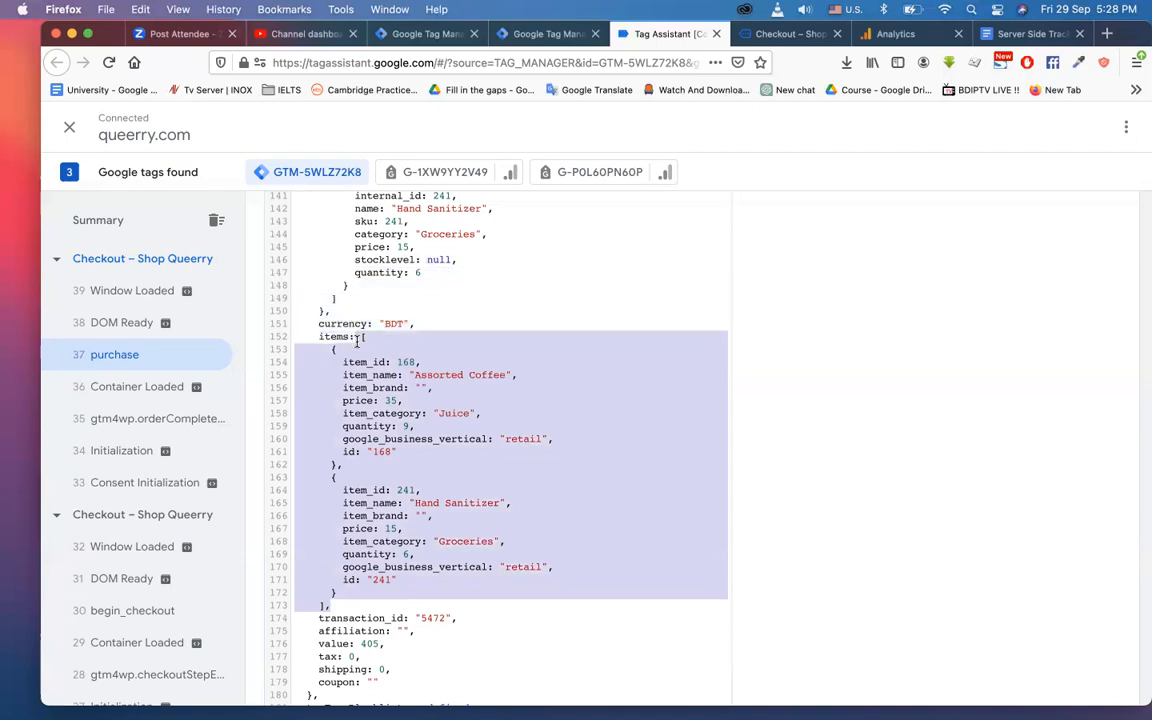
scroll(336, 362, "down", 2)
left_click(345, 406)
left_click_drag(345, 421, 297, 299)
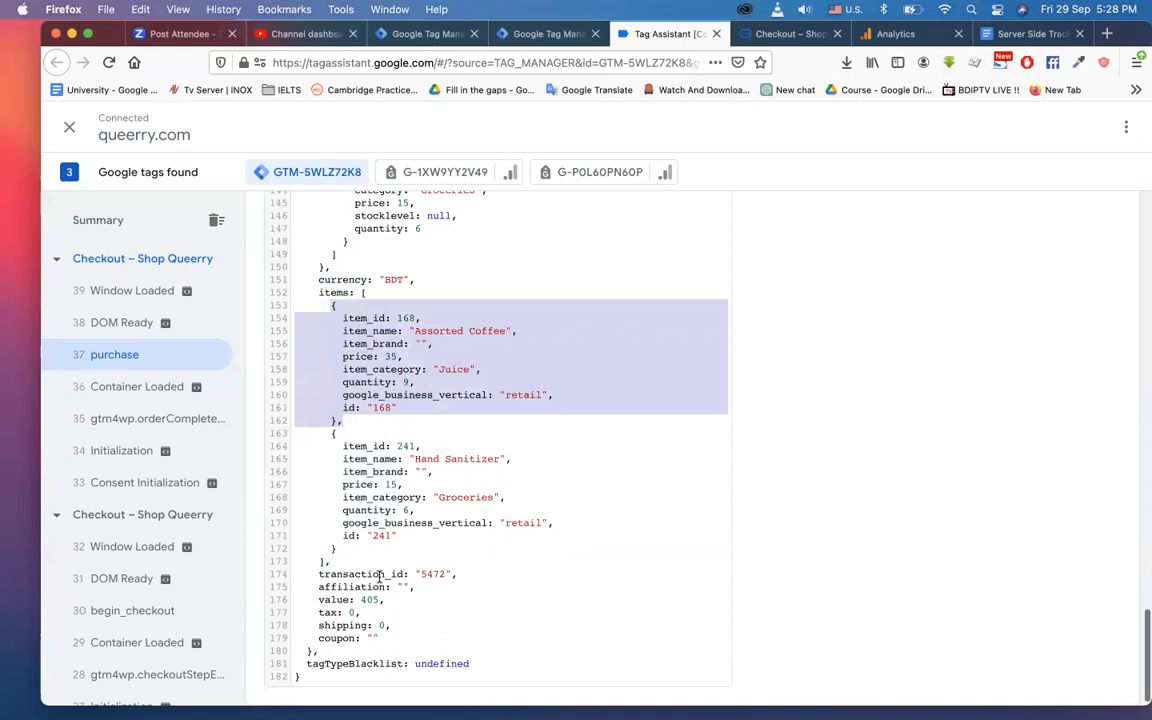
triple_click(380, 576)
Step: Review the ecommerce object's actionField, products, currency and items once more, and clear the highlight on the transaction_id line
scroll(377, 509, "up", 2)
scroll(377, 505, "up", 10)
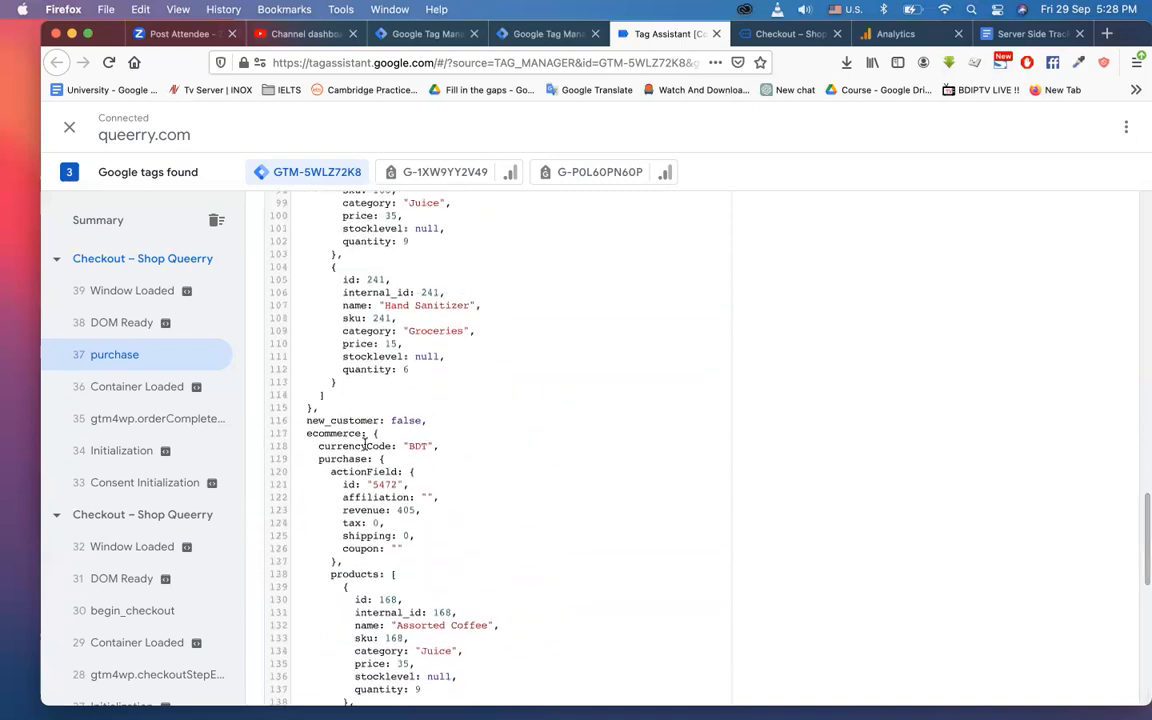
scroll(366, 441, "down", 6)
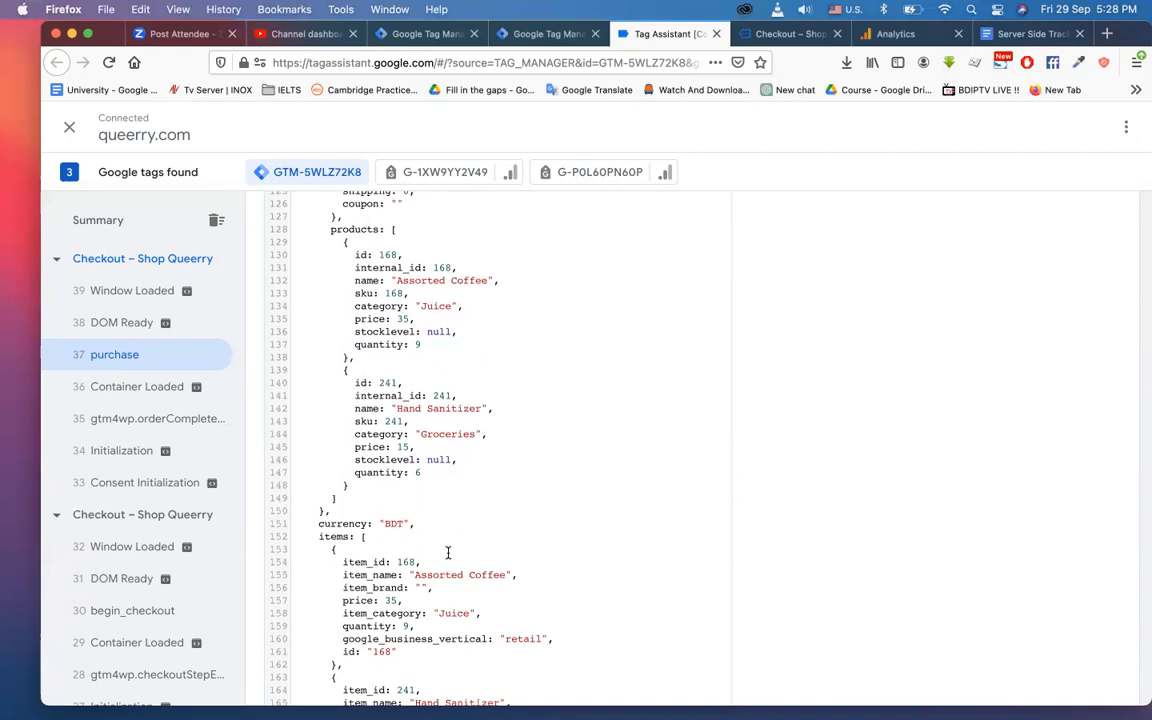
scroll(463, 532, "down", 2)
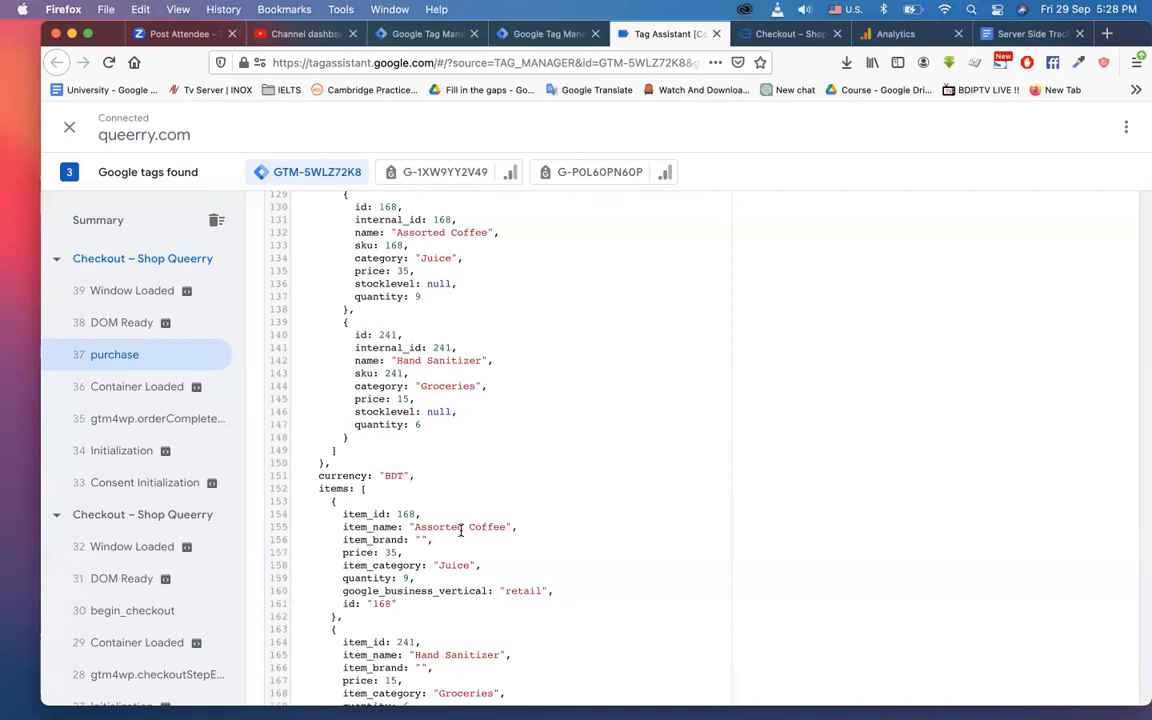
scroll(461, 532, "down", 5)
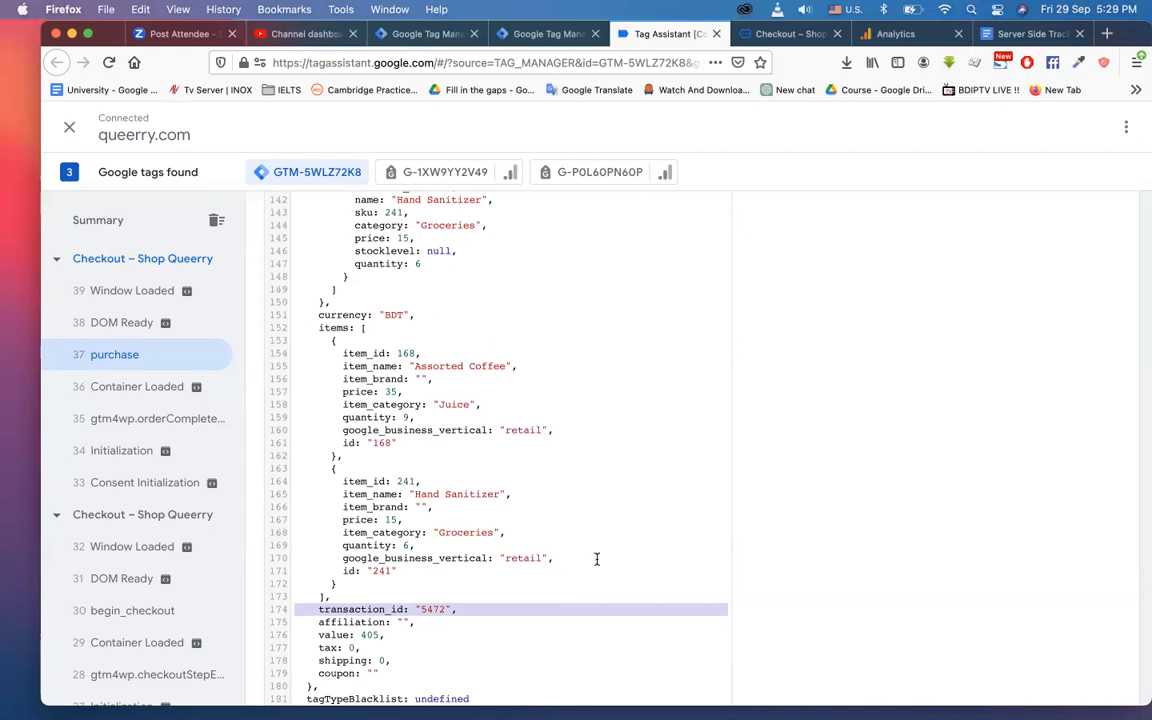
scroll(596, 559, "down", 2)
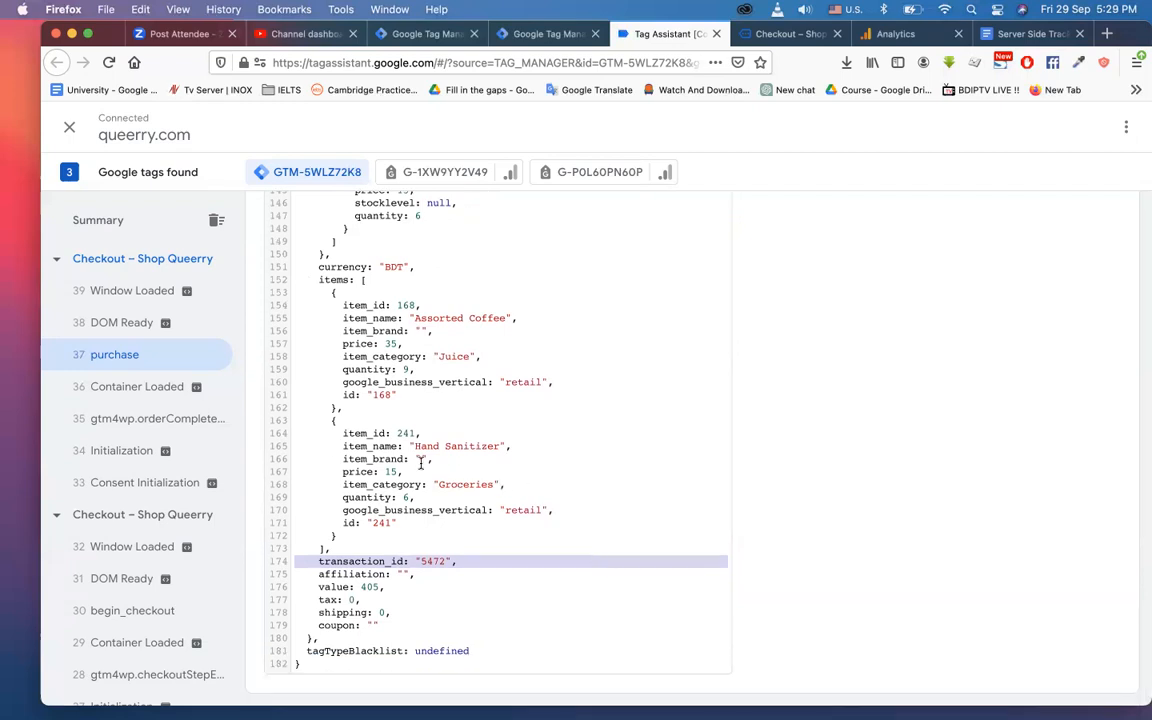
left_click(465, 561)
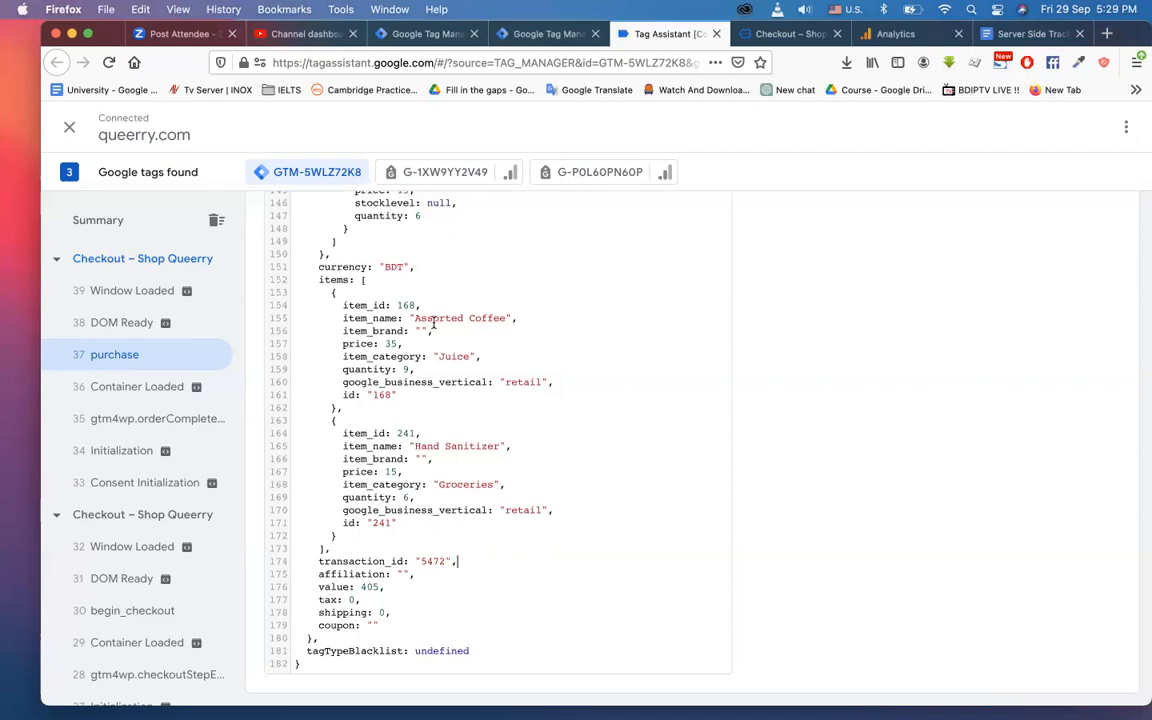
Step: Switch to the shop.queerry.com web container in Tag Manager and duplicate the CAPI Add to cart tag
left_click(433, 38)
left_click(558, 33)
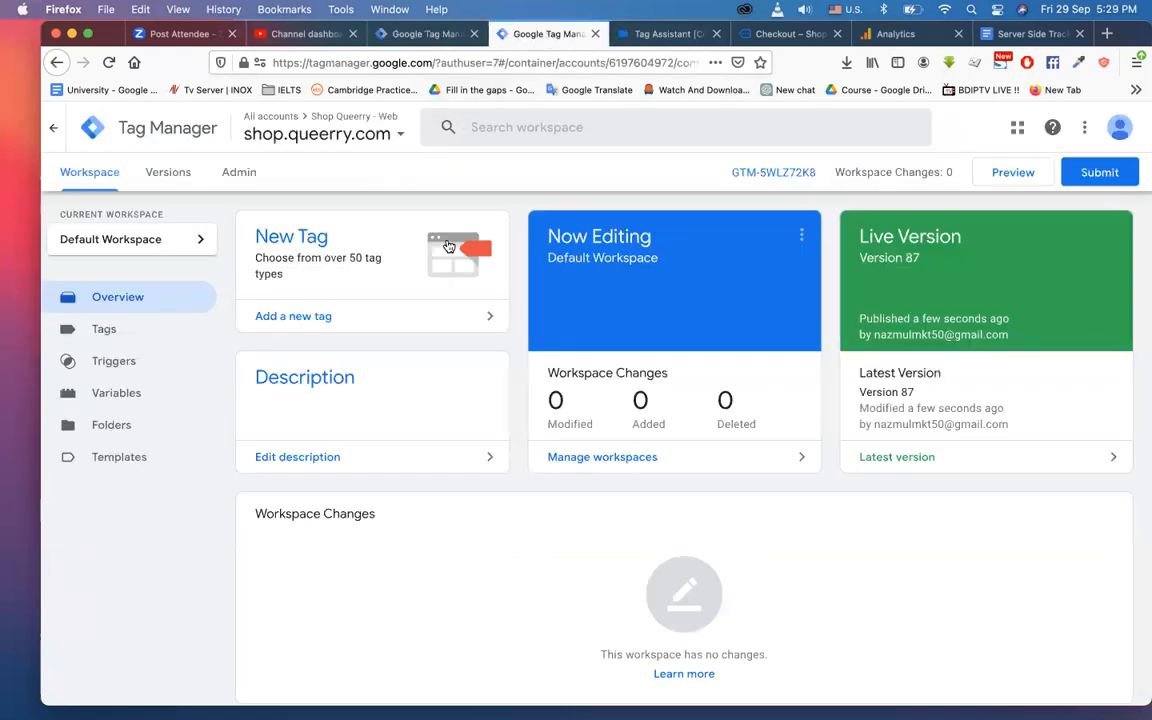
left_click(128, 325)
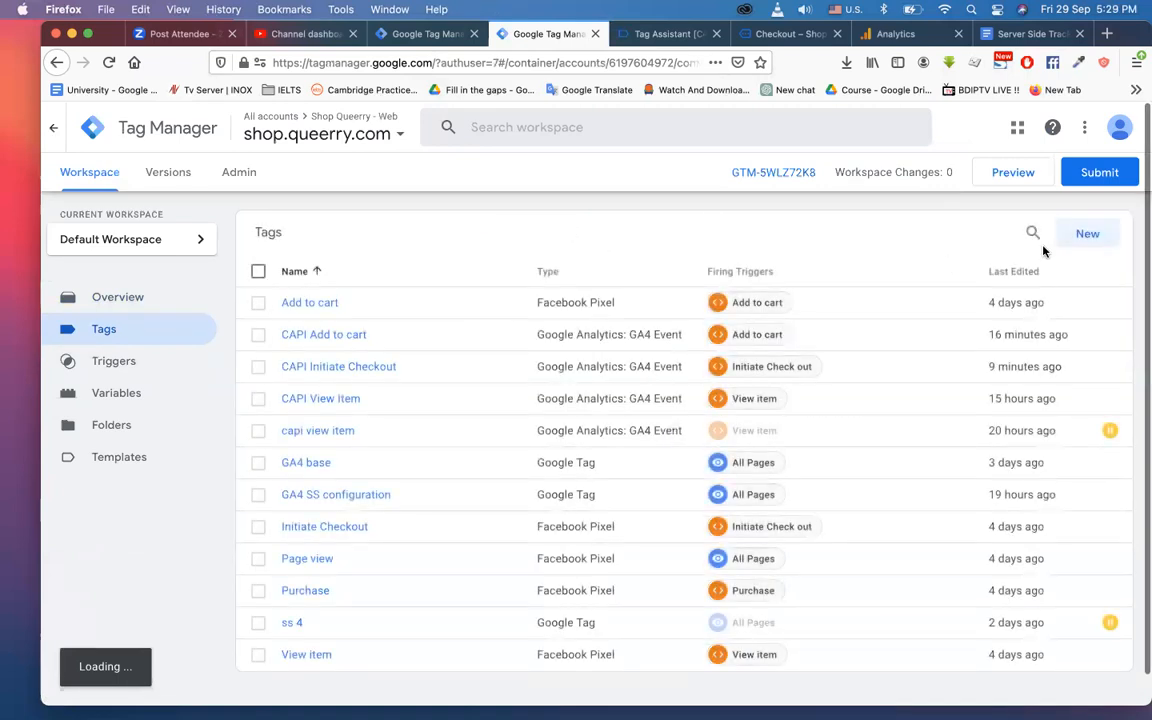
left_click(1099, 233)
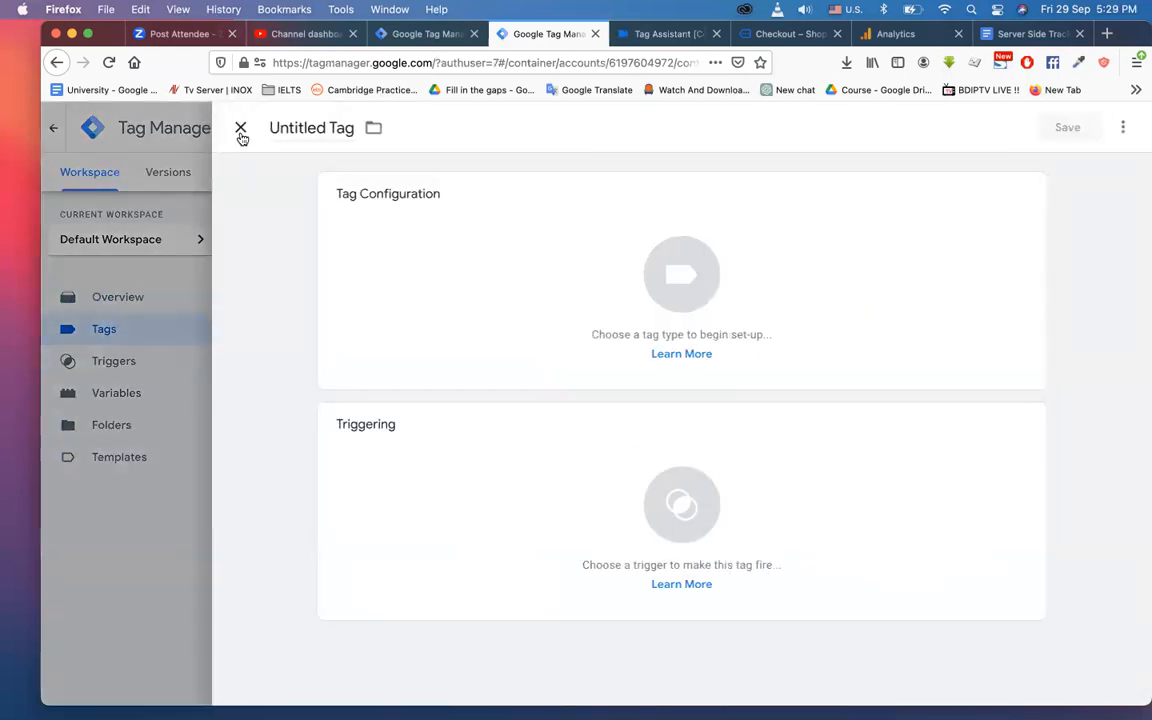
left_click(241, 129)
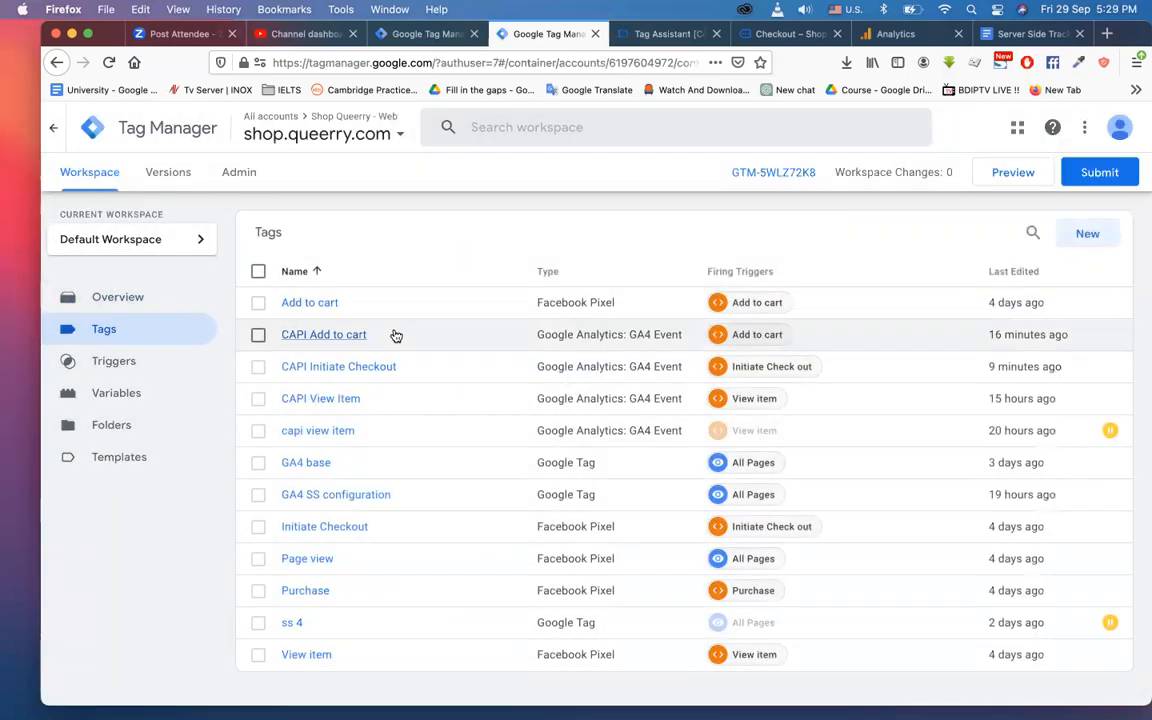
left_click(328, 337)
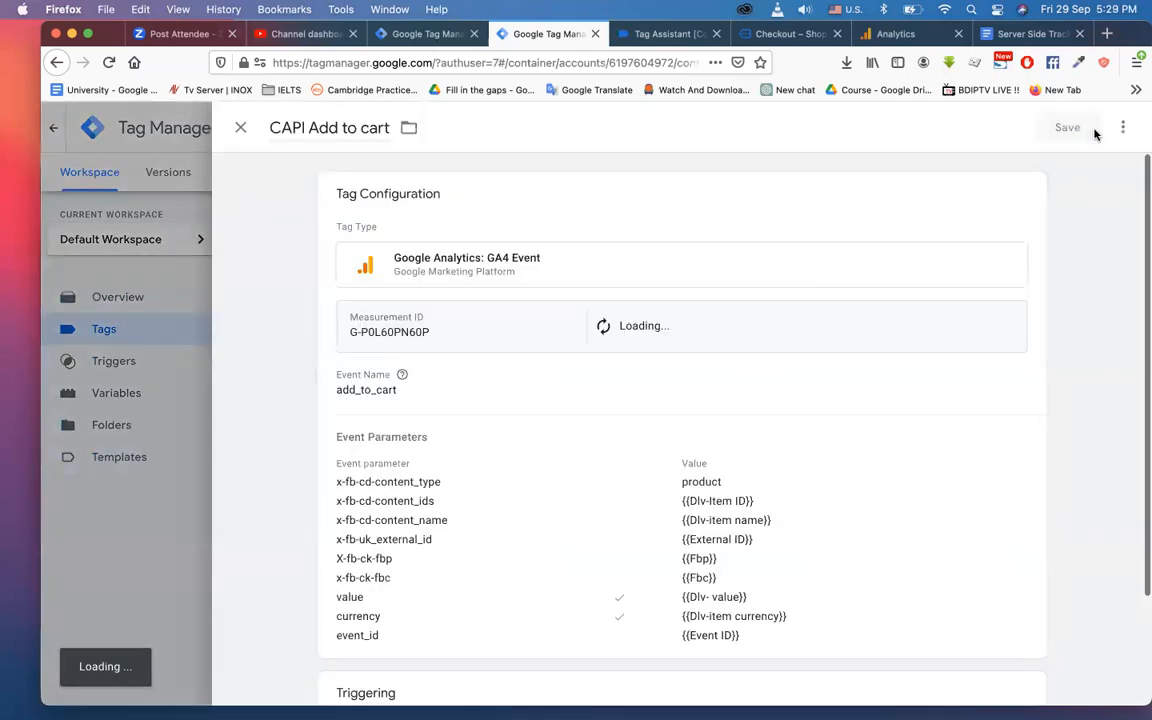
left_click(1123, 127)
left_click(1070, 164)
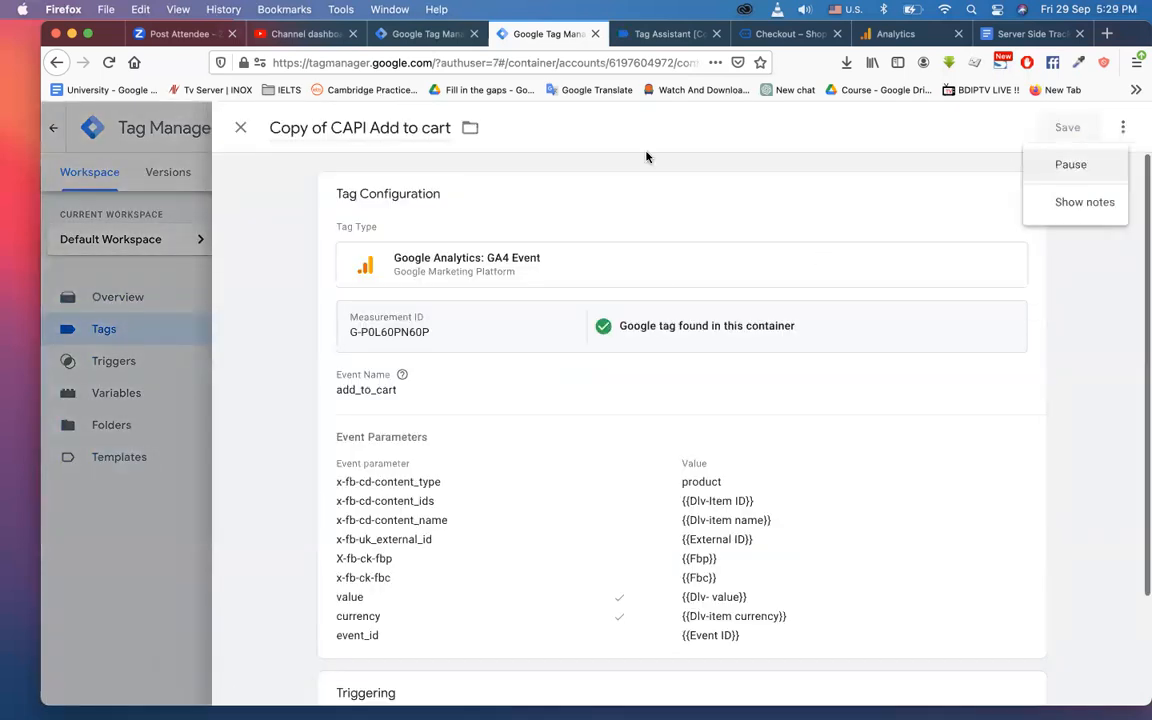
Step: Rename the duplicated tag to CAPI purchase and set its event name to purchase
left_click_drag(331, 128, 248, 140)
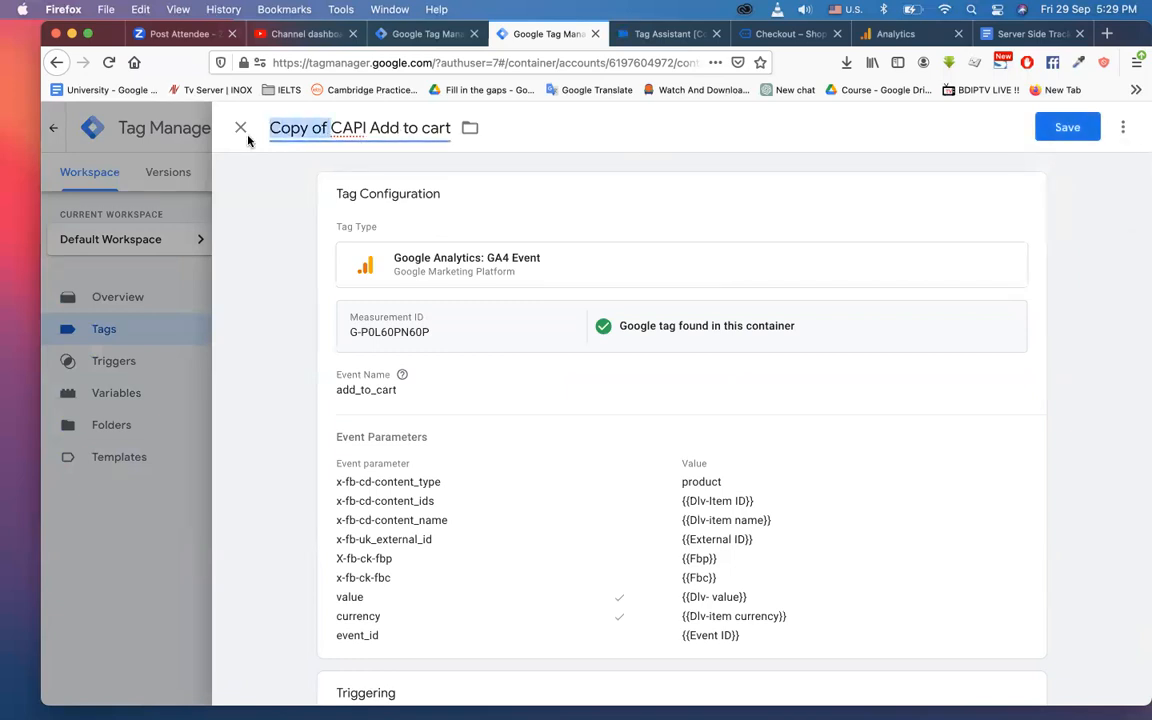
key("BackSpace")
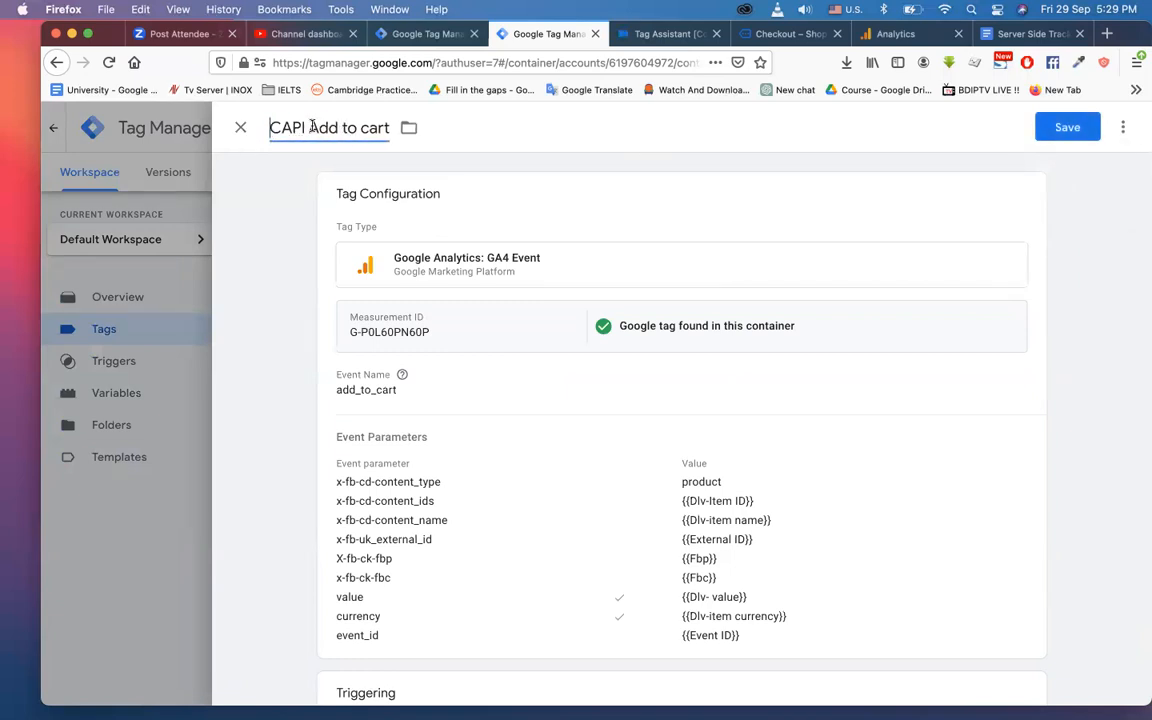
left_click_drag(308, 127, 489, 109)
type("purchase")
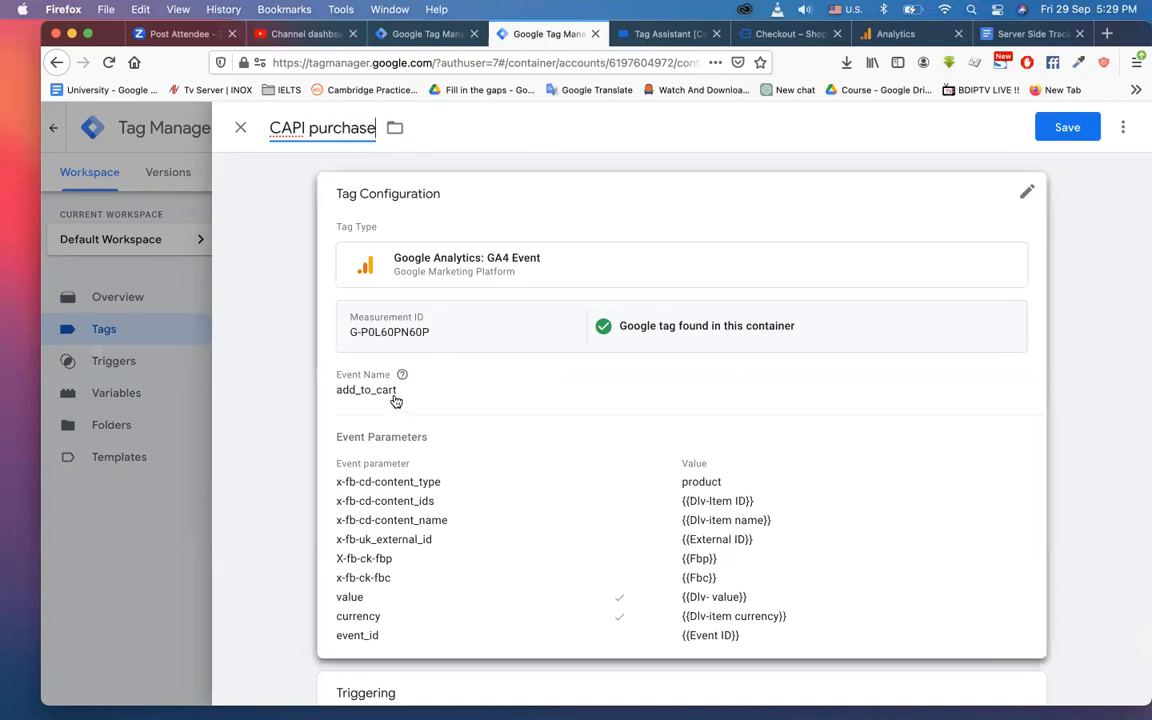
left_click(396, 401)
double_click(409, 427)
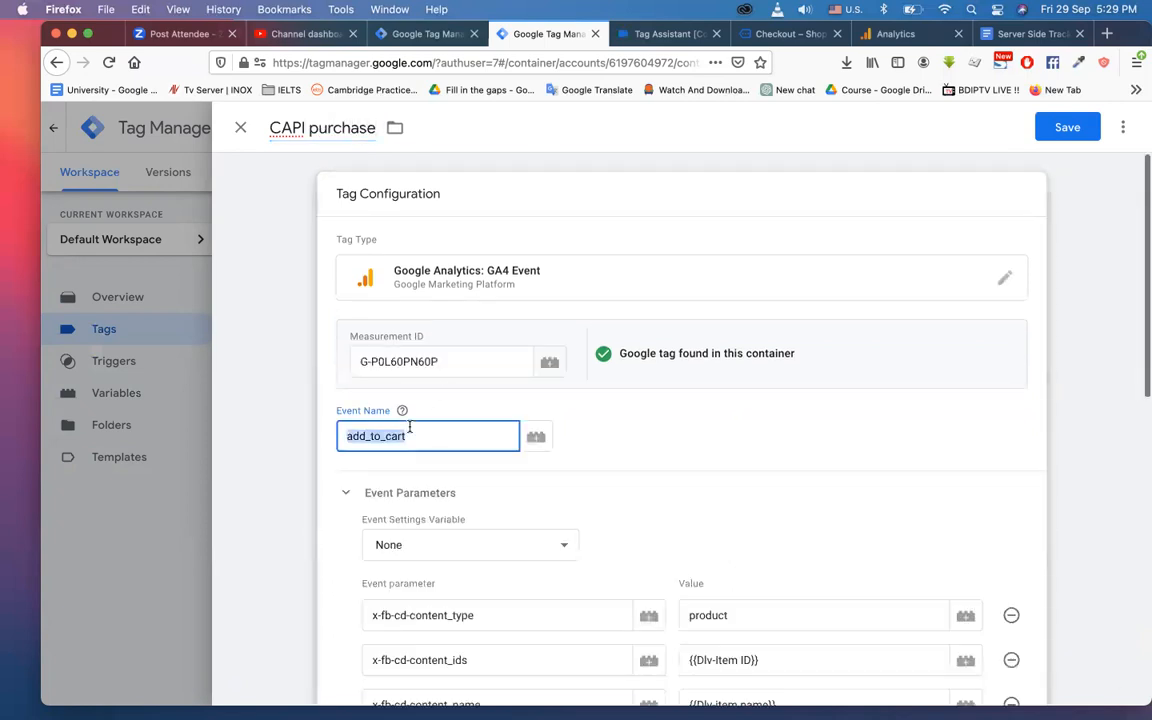
type("purchase")
Step: Check the new tag's event name against the event name in the purchase dataLayer.push call in Tag Assistant
left_click(665, 33)
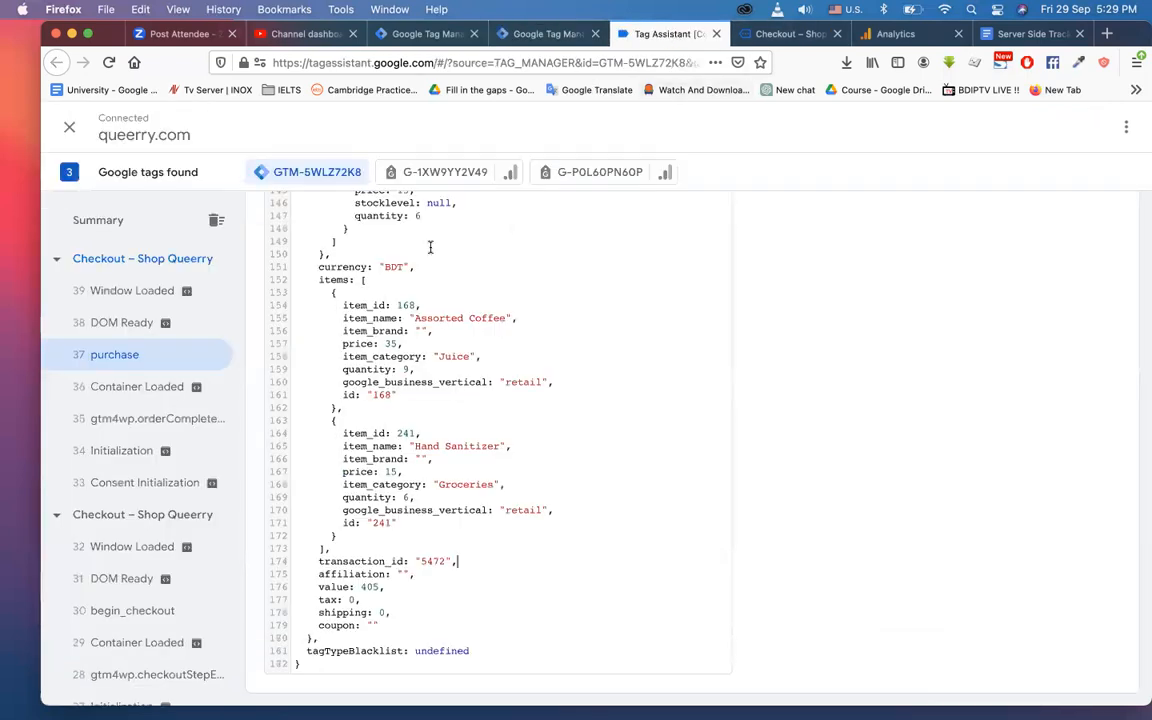
scroll(454, 289, "up", 3)
scroll(454, 289, "up", 20)
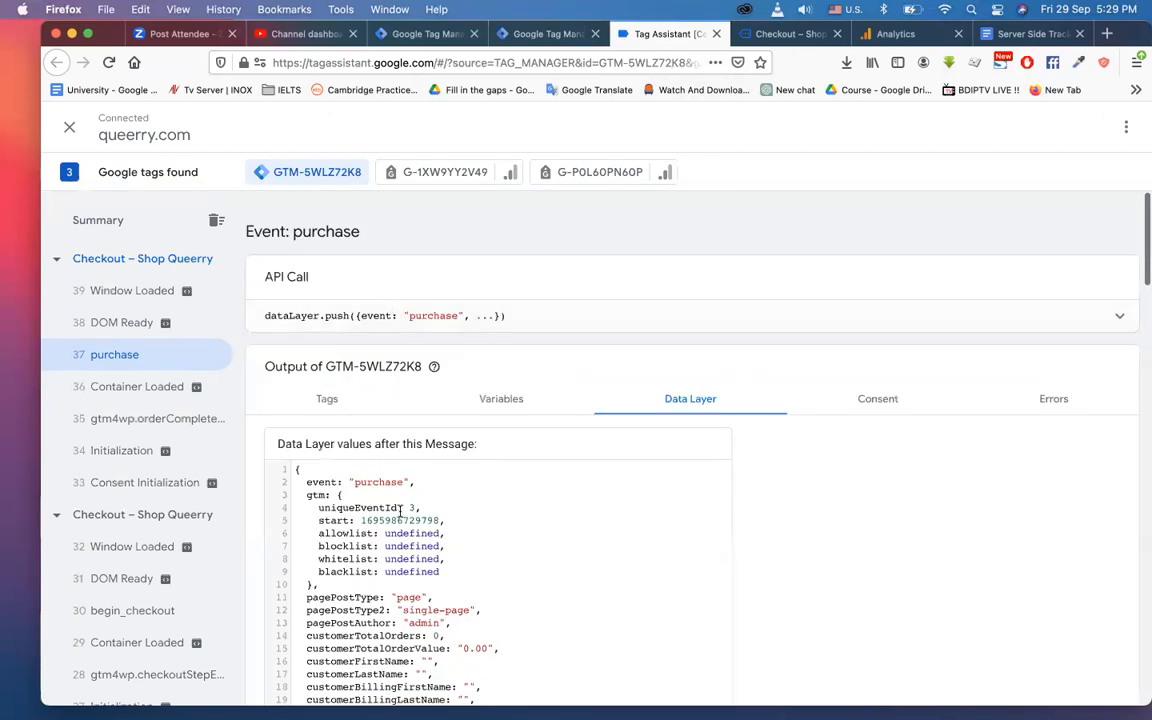
double_click(433, 316)
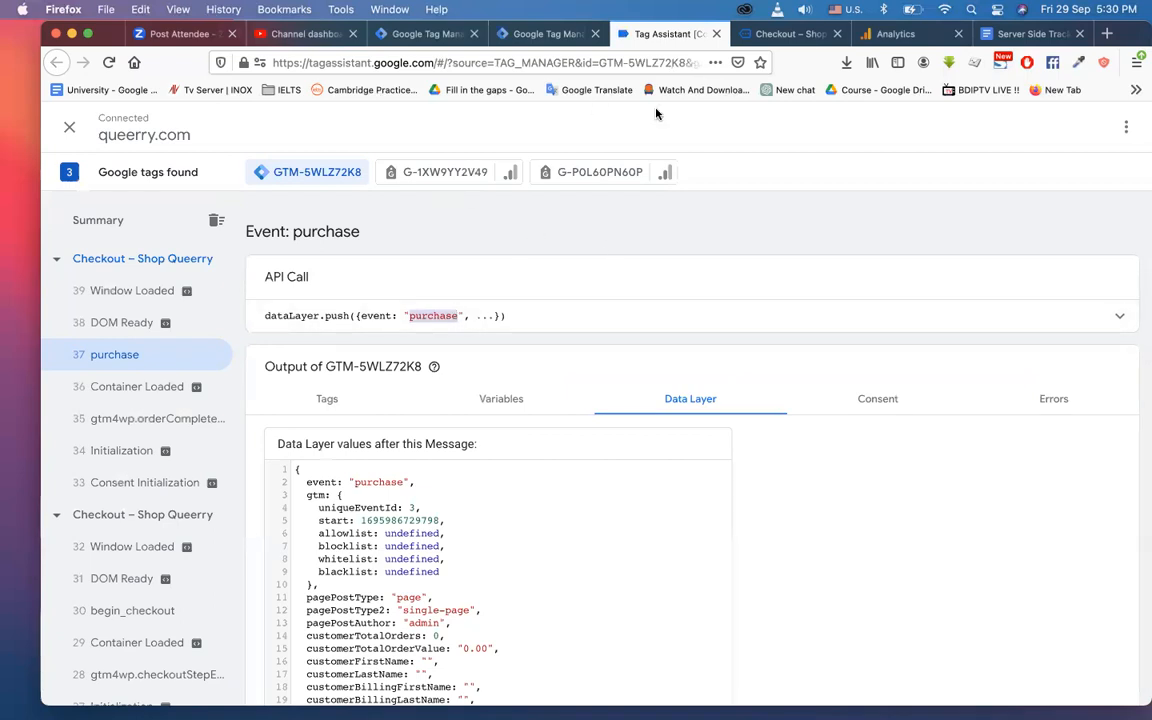
left_click(548, 34)
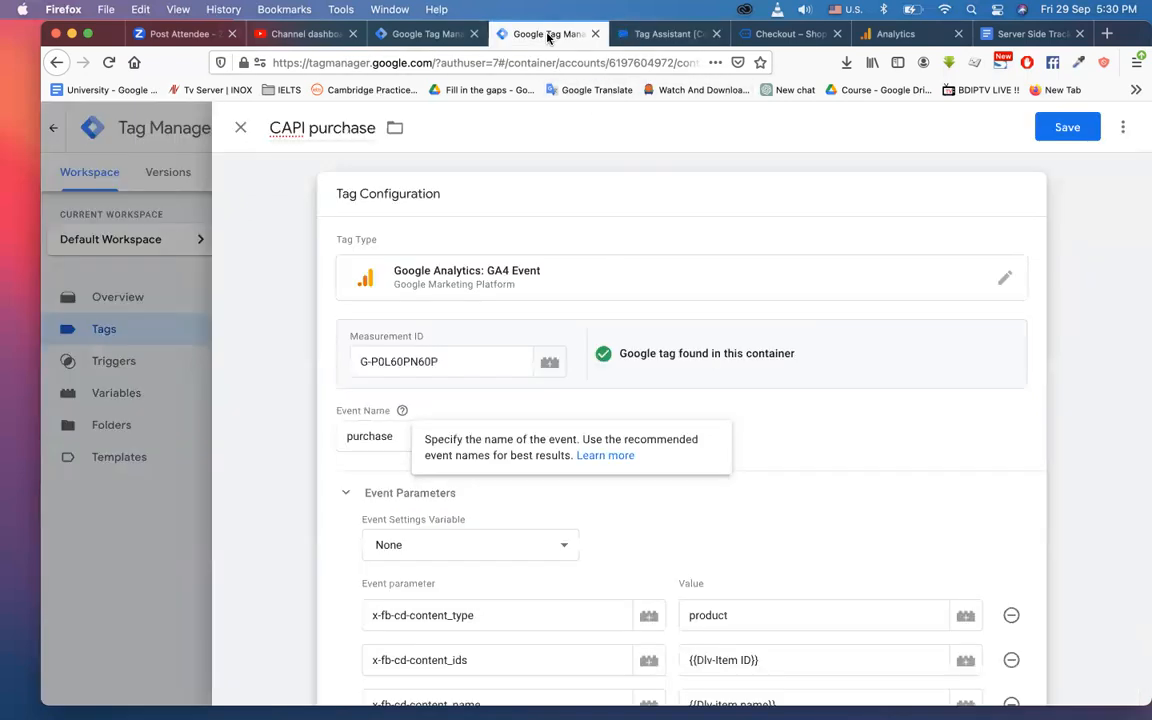
double_click(366, 437)
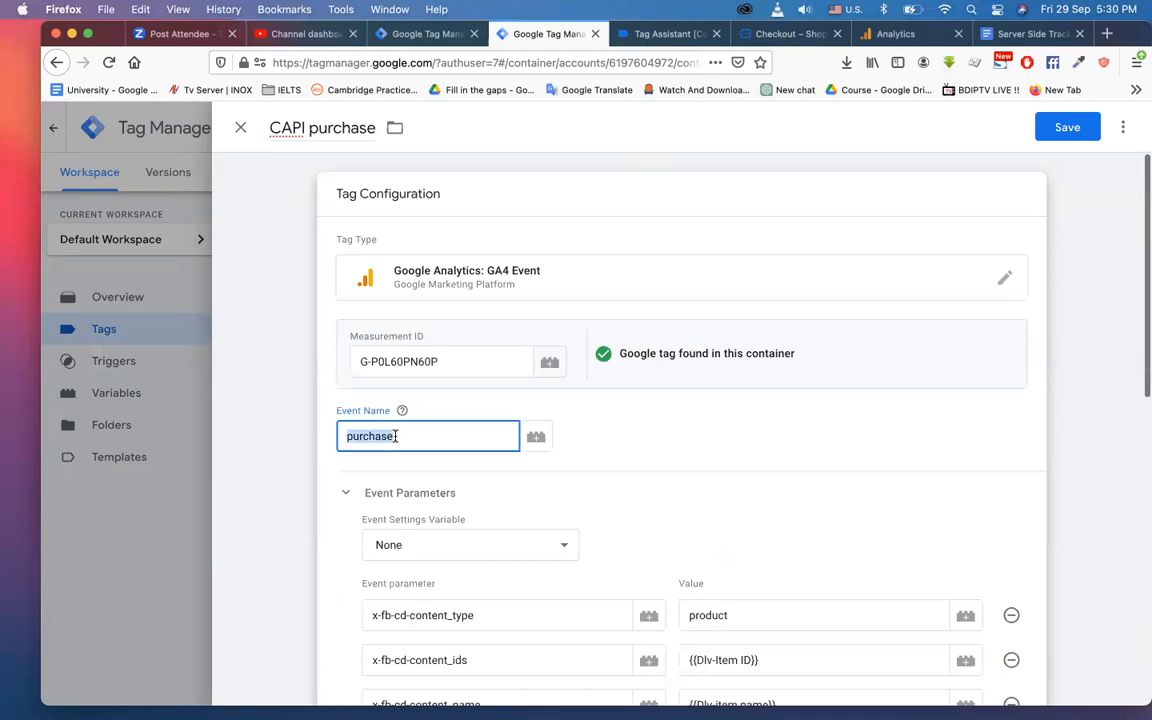
Step: Add three empty event parameter rows below event_id in the CAPI purchase tag
scroll(451, 450, "down", 6)
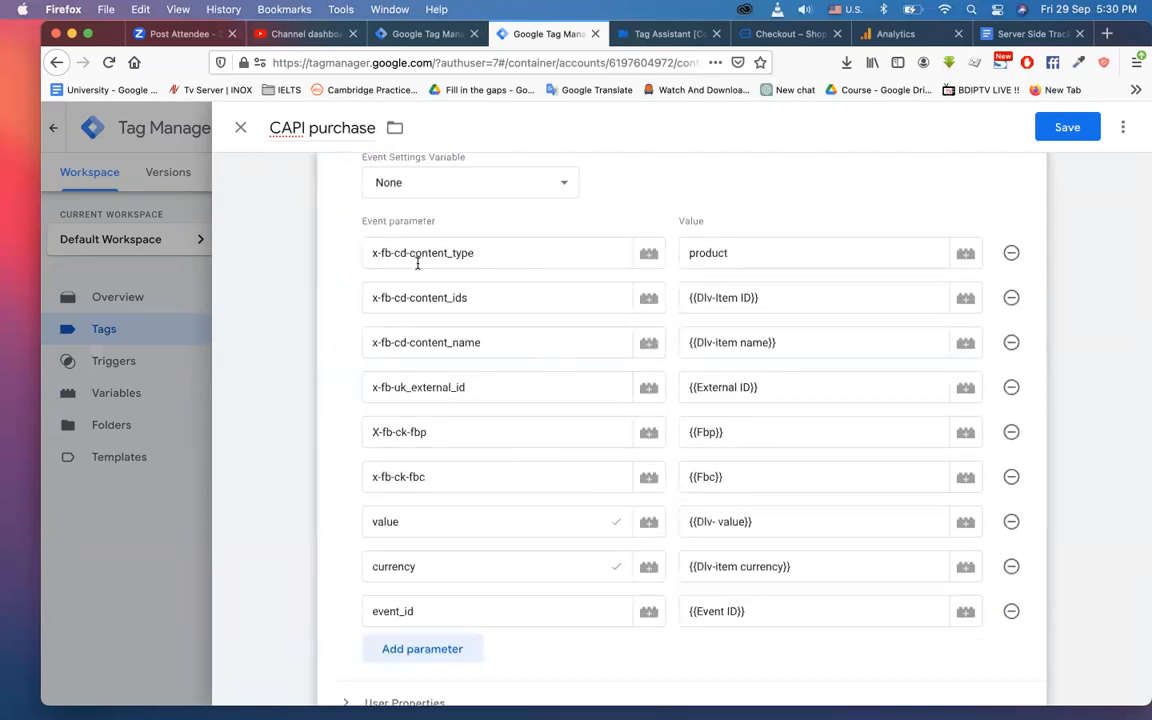
scroll(438, 508, "down", 1)
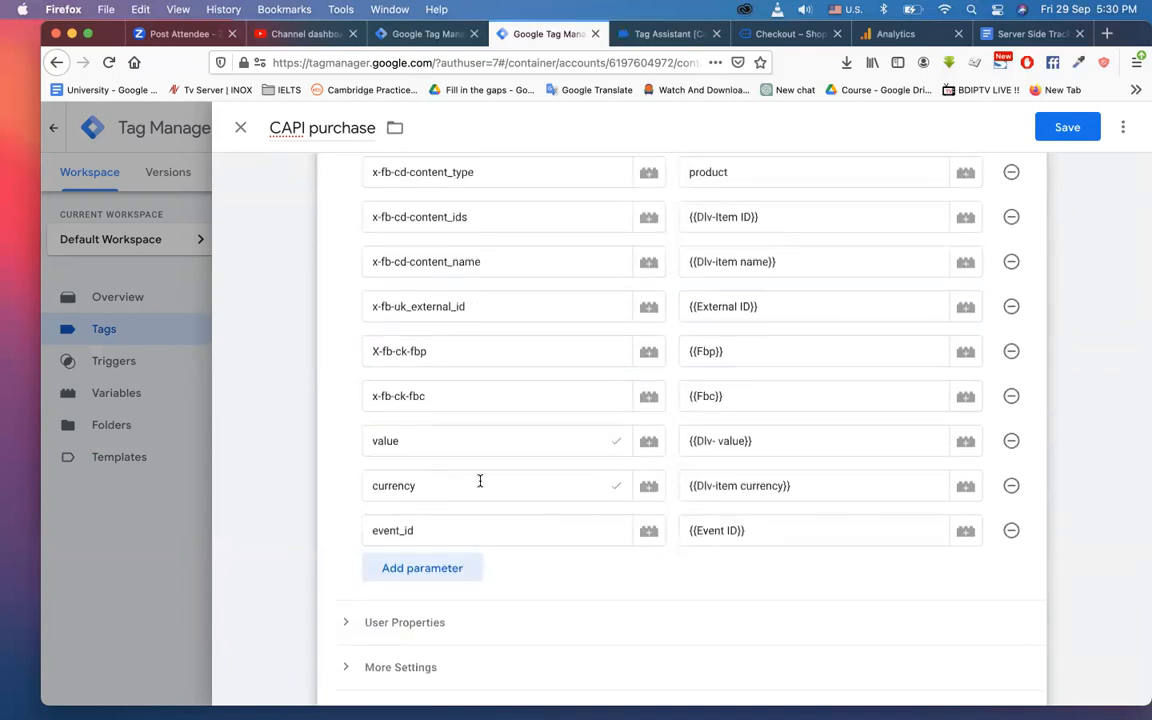
left_click(468, 569)
left_click(449, 573)
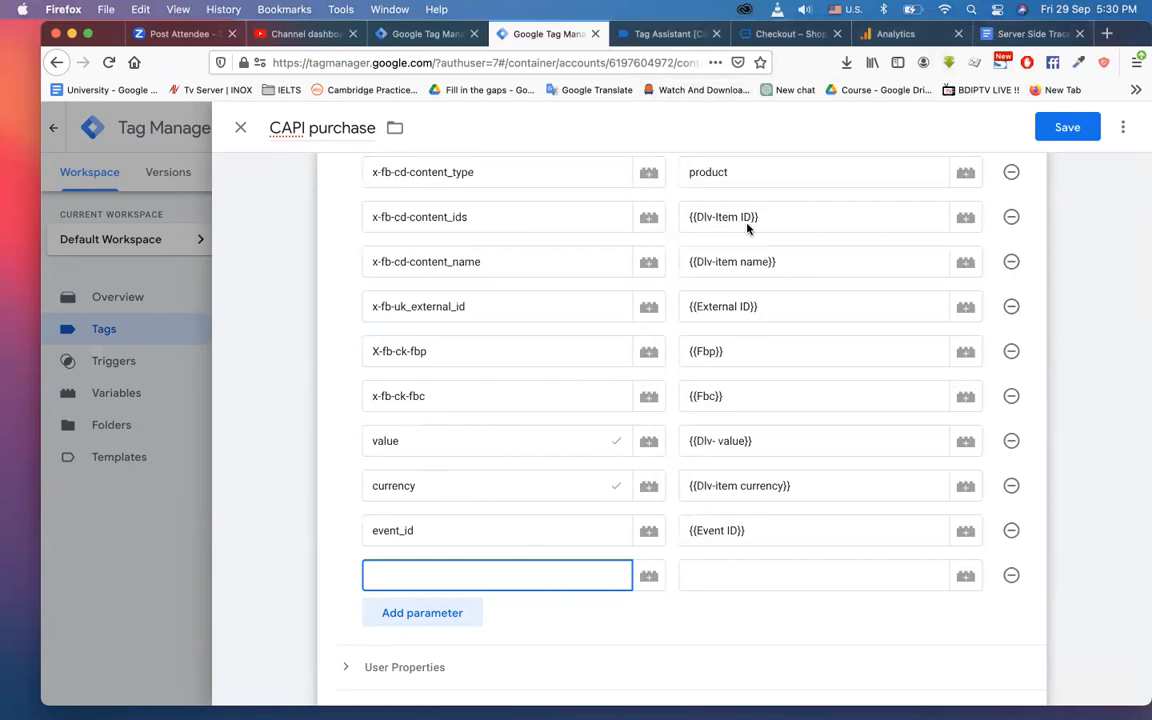
left_click(436, 622)
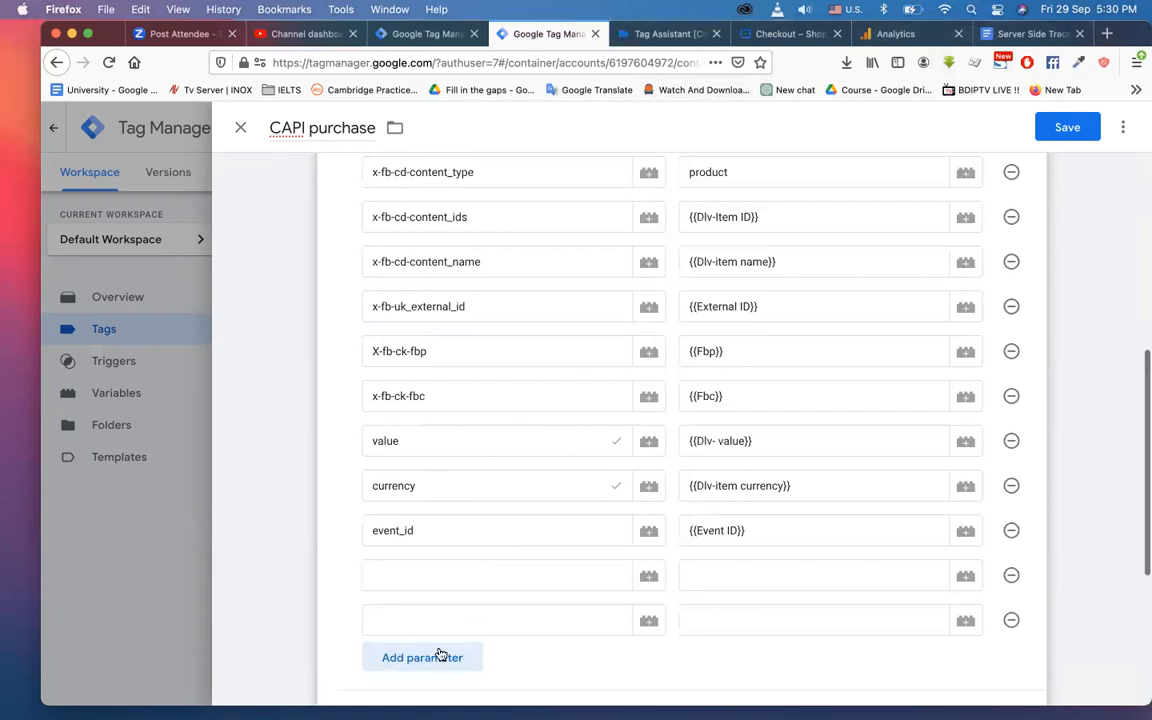
left_click(450, 657)
scroll(456, 649, "down", 1)
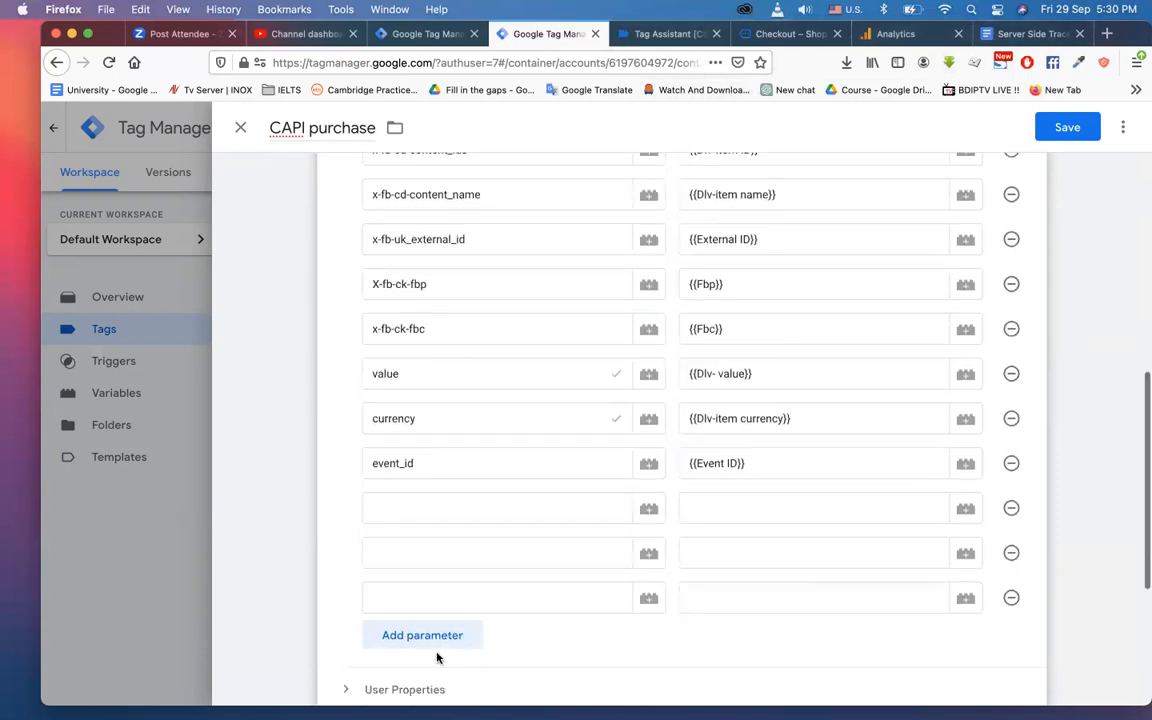
Step: Add a fourth empty parameter row and name the first empty one transaction_id, taken from the CAPI parameters list in the Server Side Tracking document
left_click(419, 633)
scroll(540, 440, "down", 2)
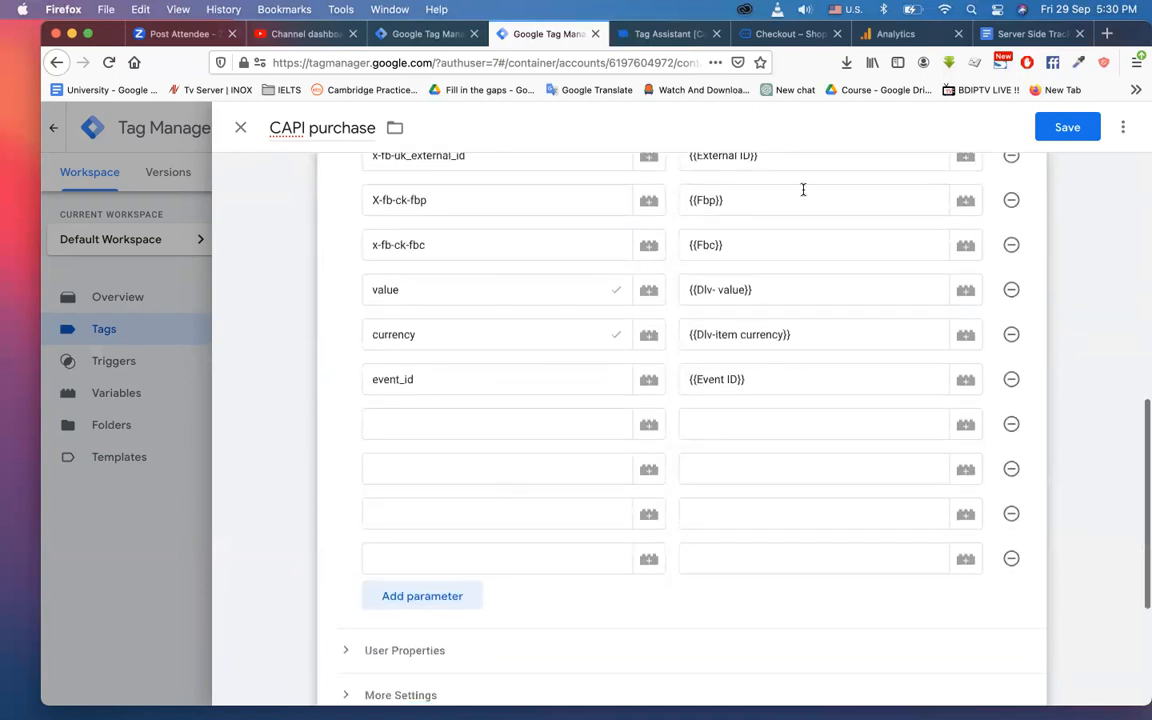
left_click(1023, 35)
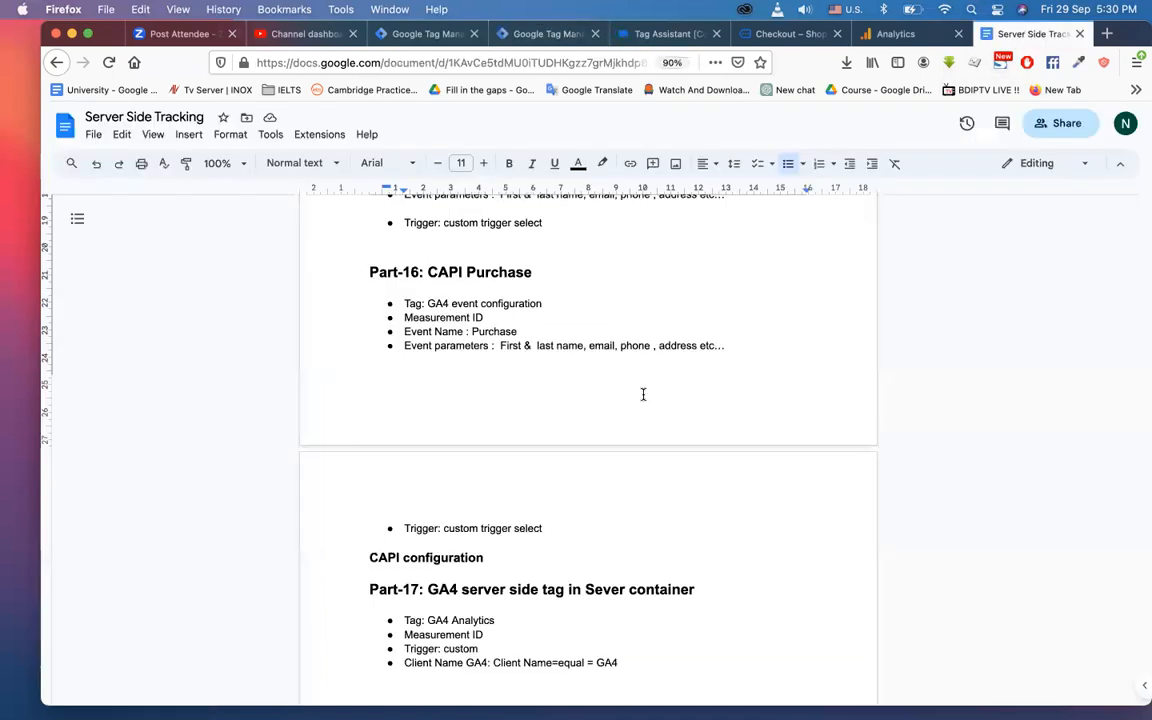
scroll(643, 393, "down", 10)
scroll(643, 394, "down", 5)
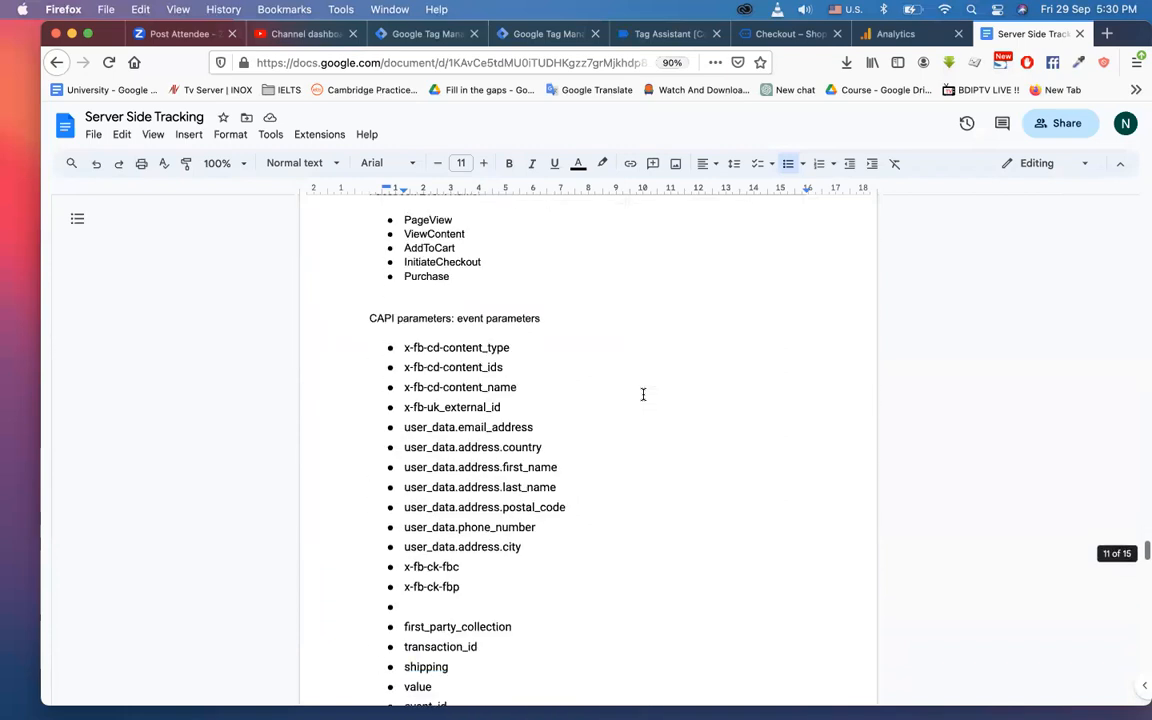
scroll(489, 577, "down", 1)
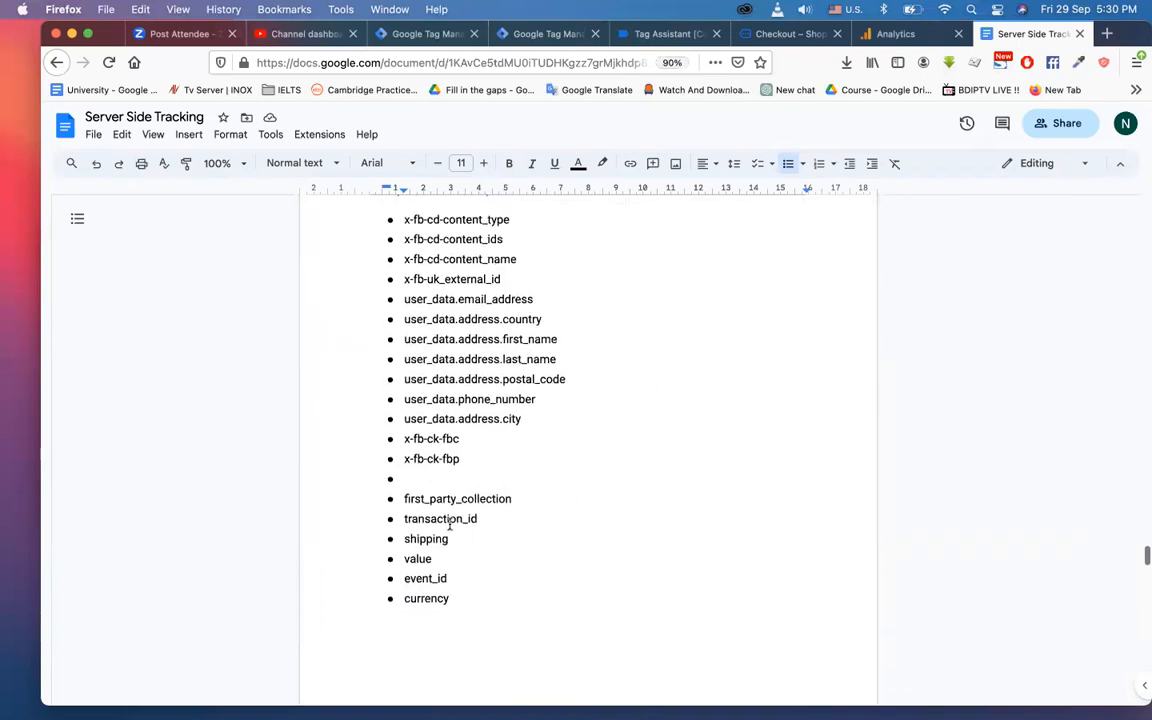
double_click(452, 519)
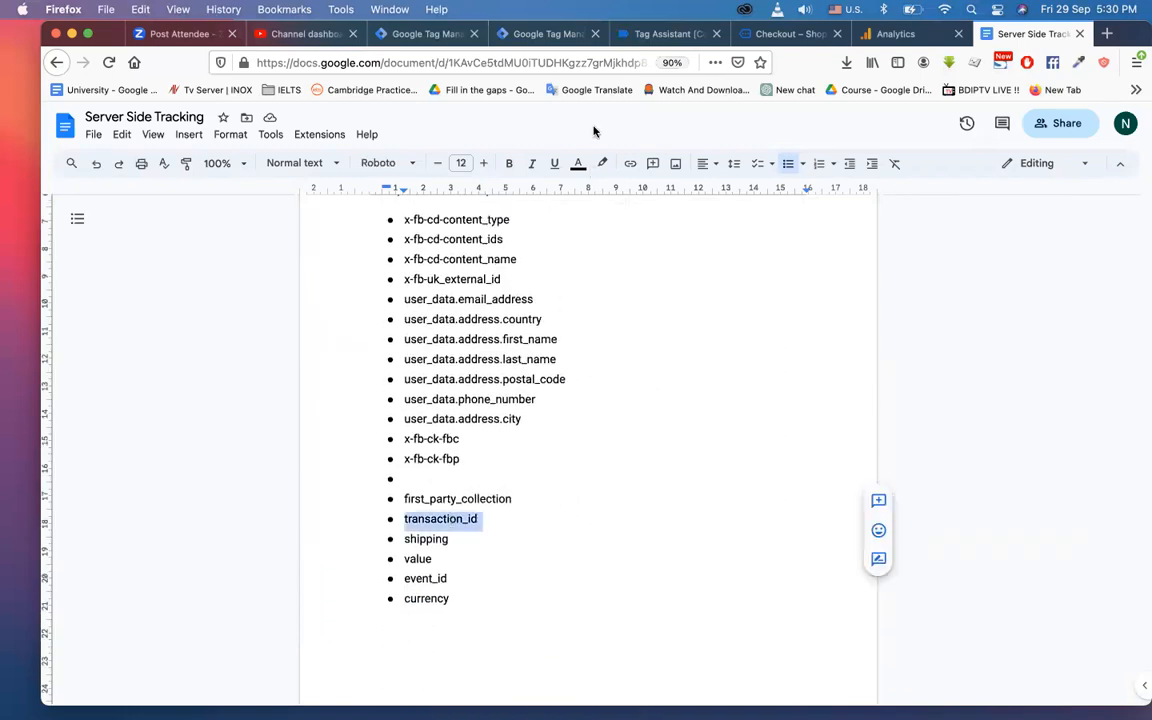
left_click(534, 34)
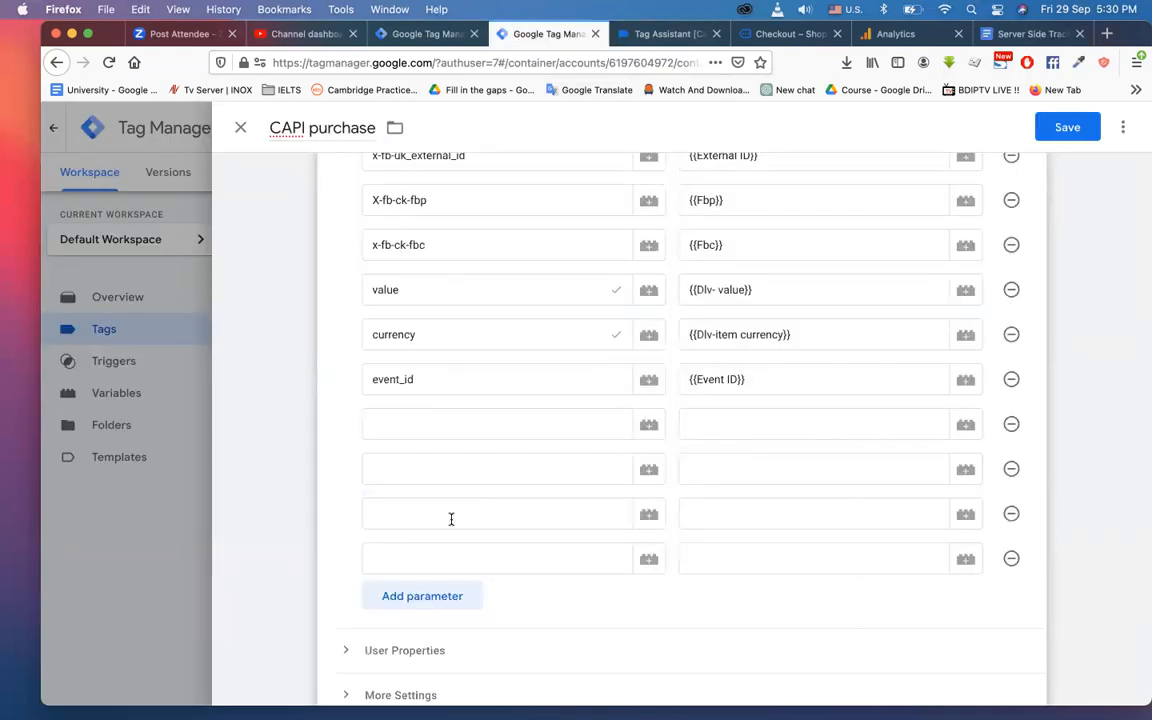
left_click(447, 422)
type("transaction_id")
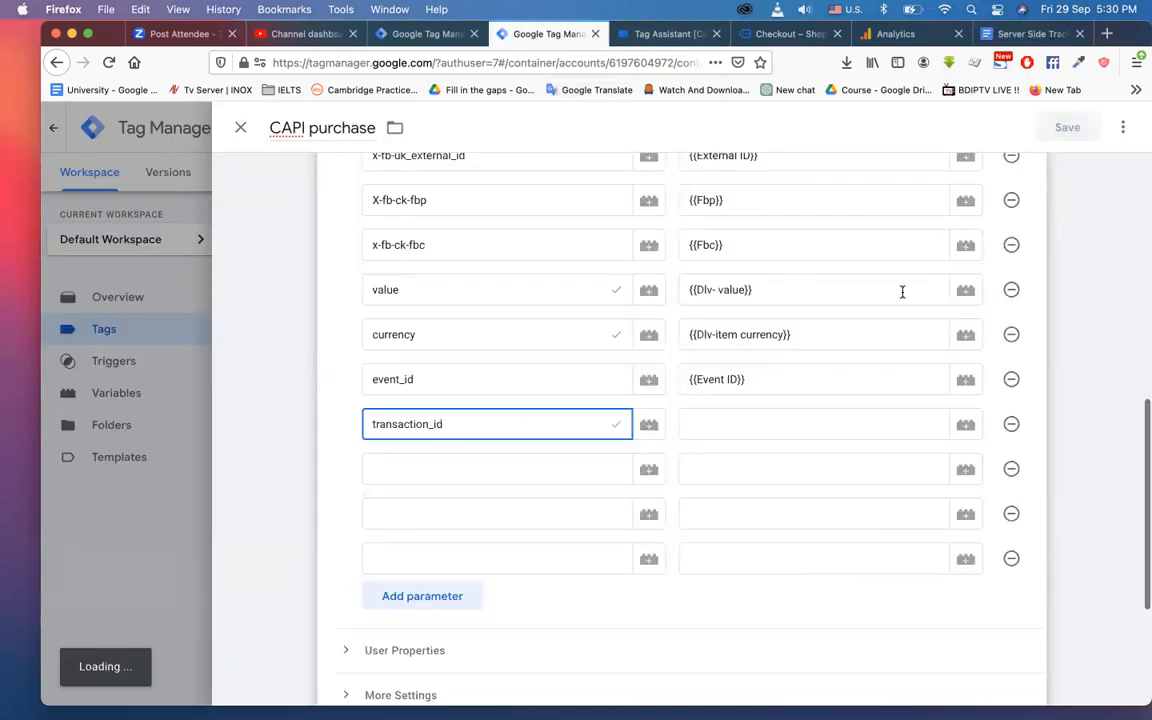
Step: Copy shipping from the Server Side Tracking document and enter it as the parameter name below transaction_id in the CAPI purchase tag
left_click(1030, 34)
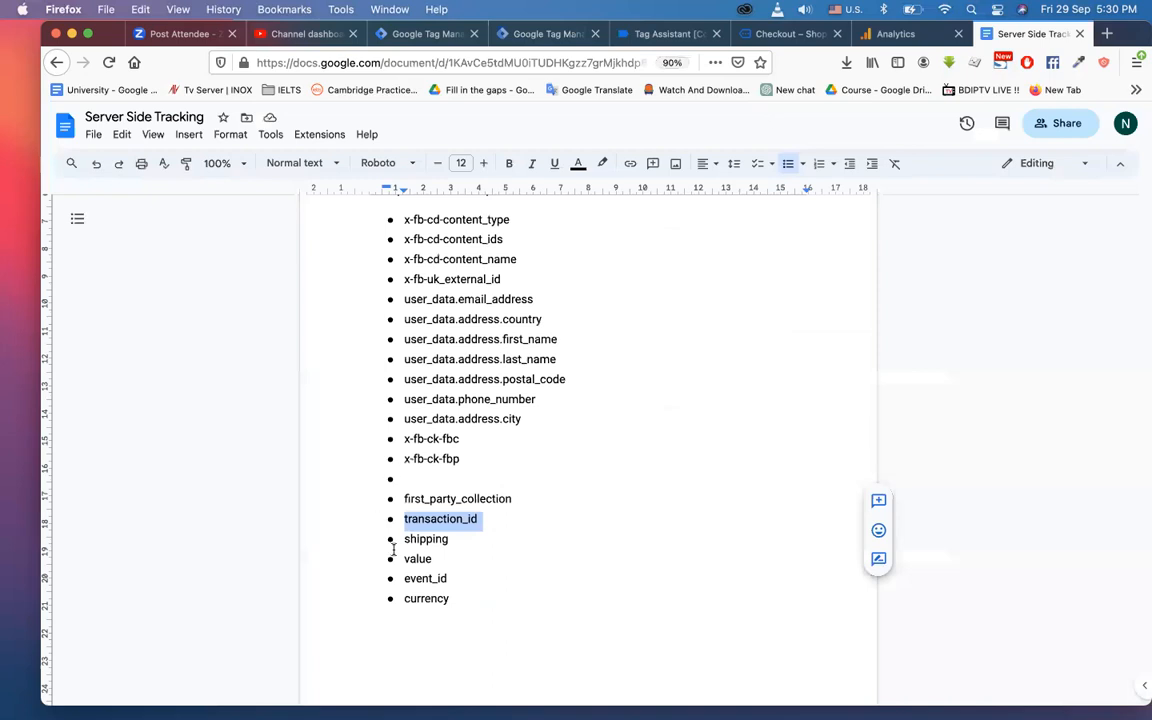
double_click(434, 539)
key("super+c")
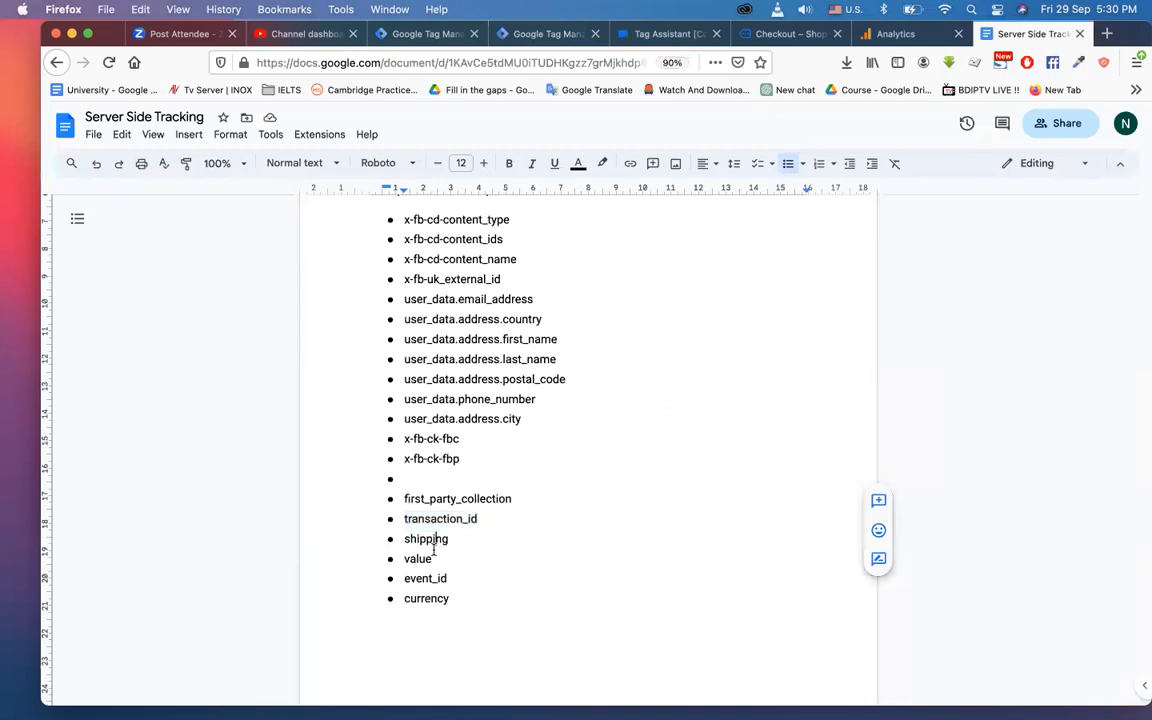
left_click(505, 32)
left_click(430, 463)
key("super+v")
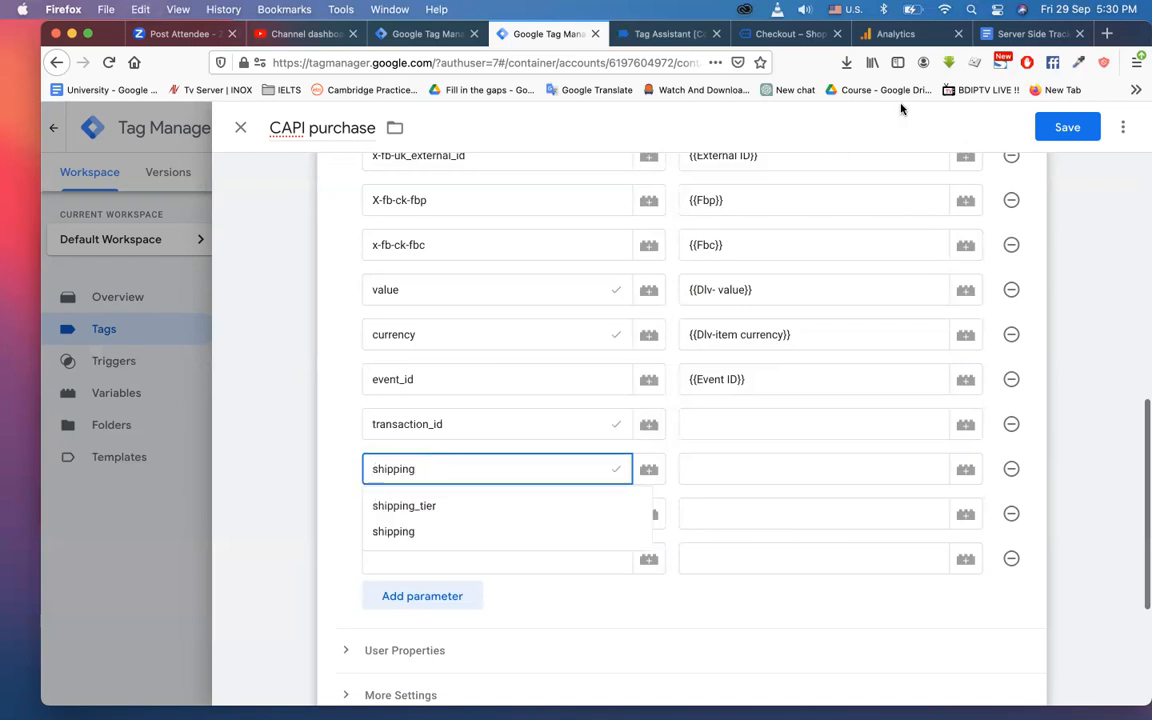
Step: Add lowercase coupon and tax entries below currency in the CAPI parameters list of the Server Side Tracking document, correcting coupon's spelling
left_click(1030, 34)
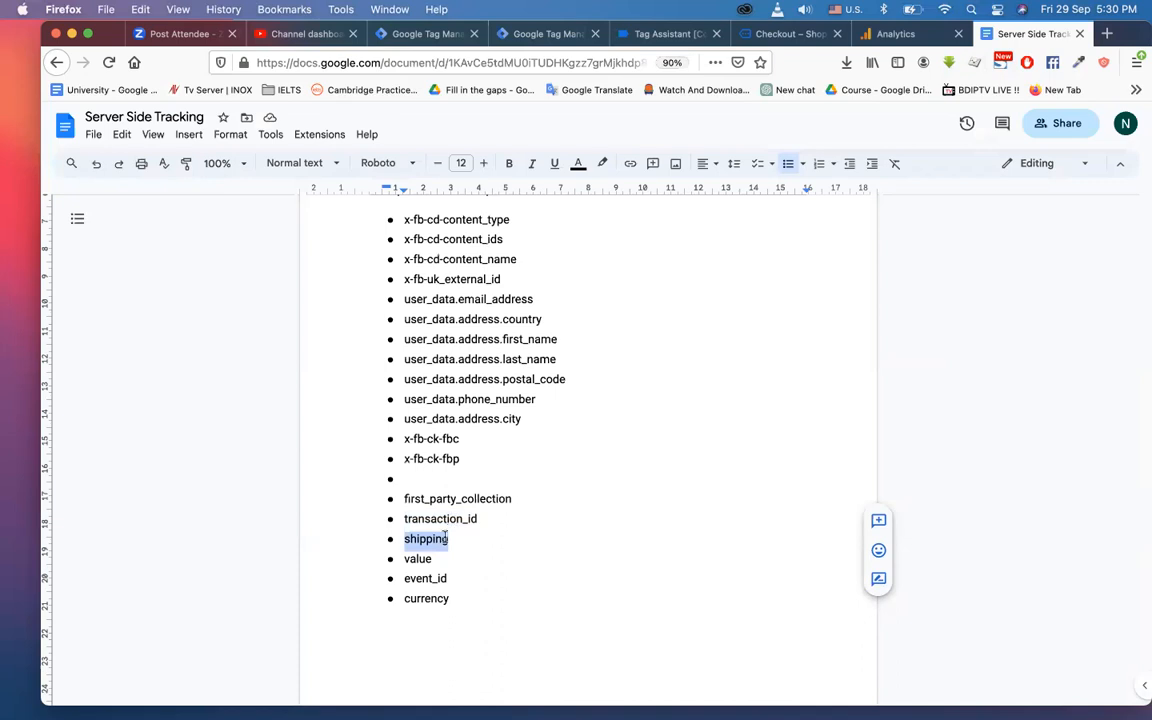
scroll(432, 397, "up", 2)
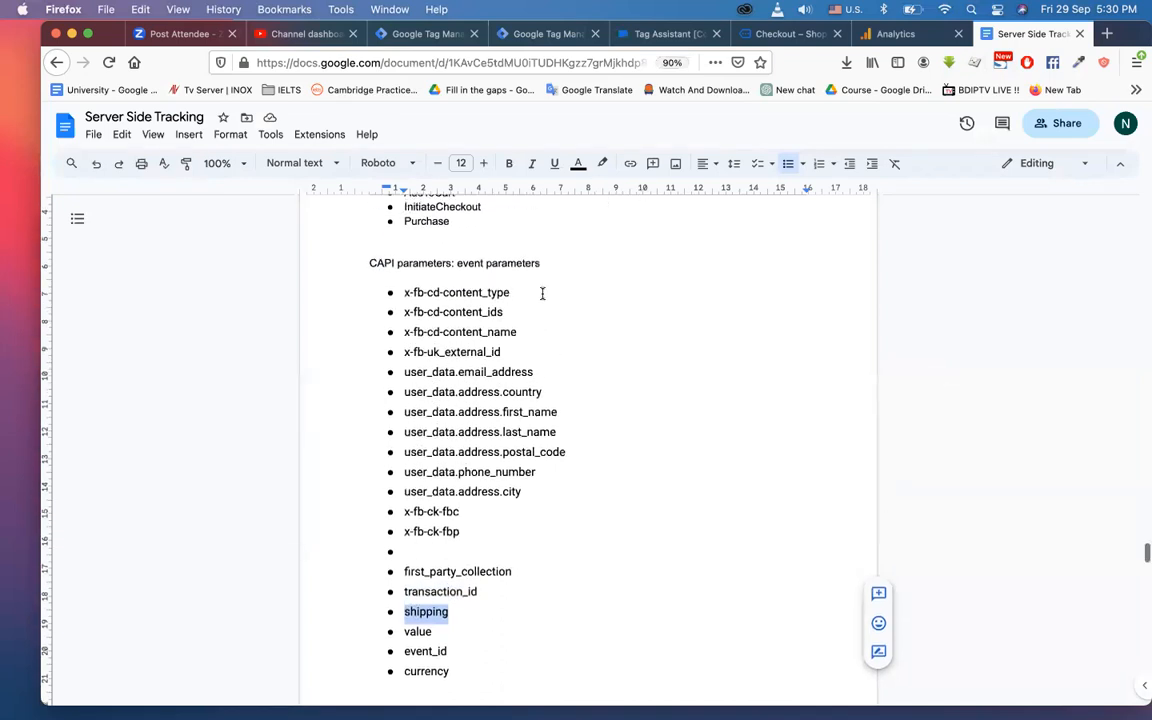
scroll(527, 463, "down", 3)
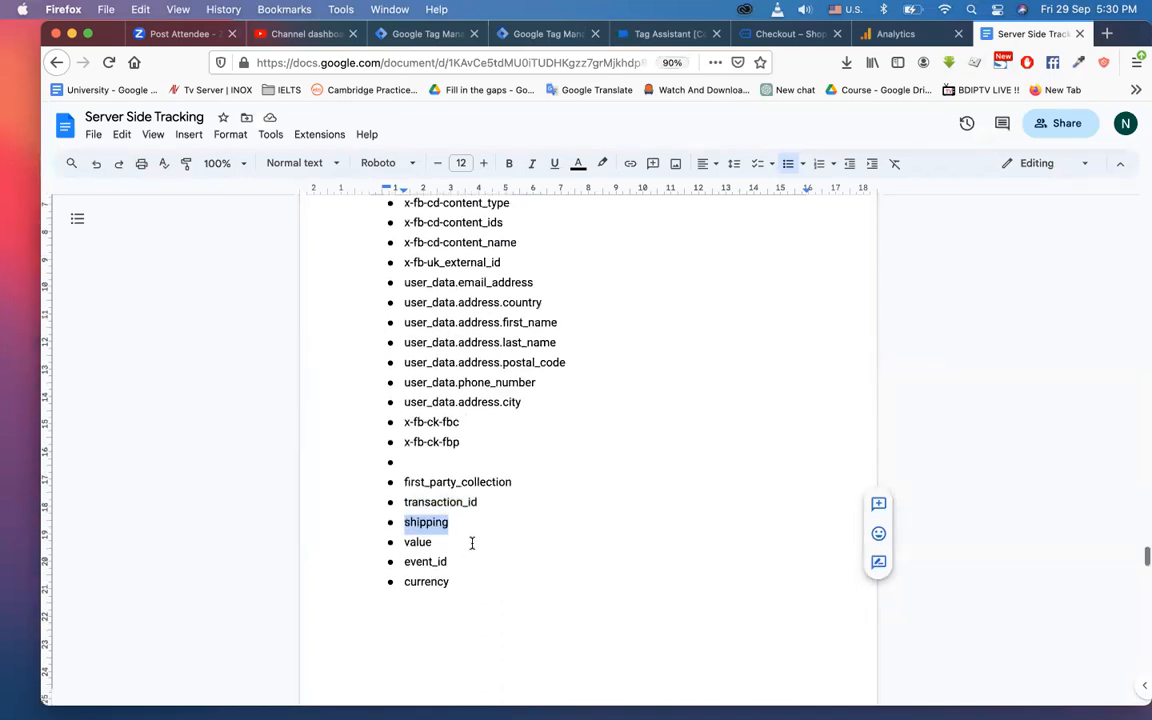
key("Return")
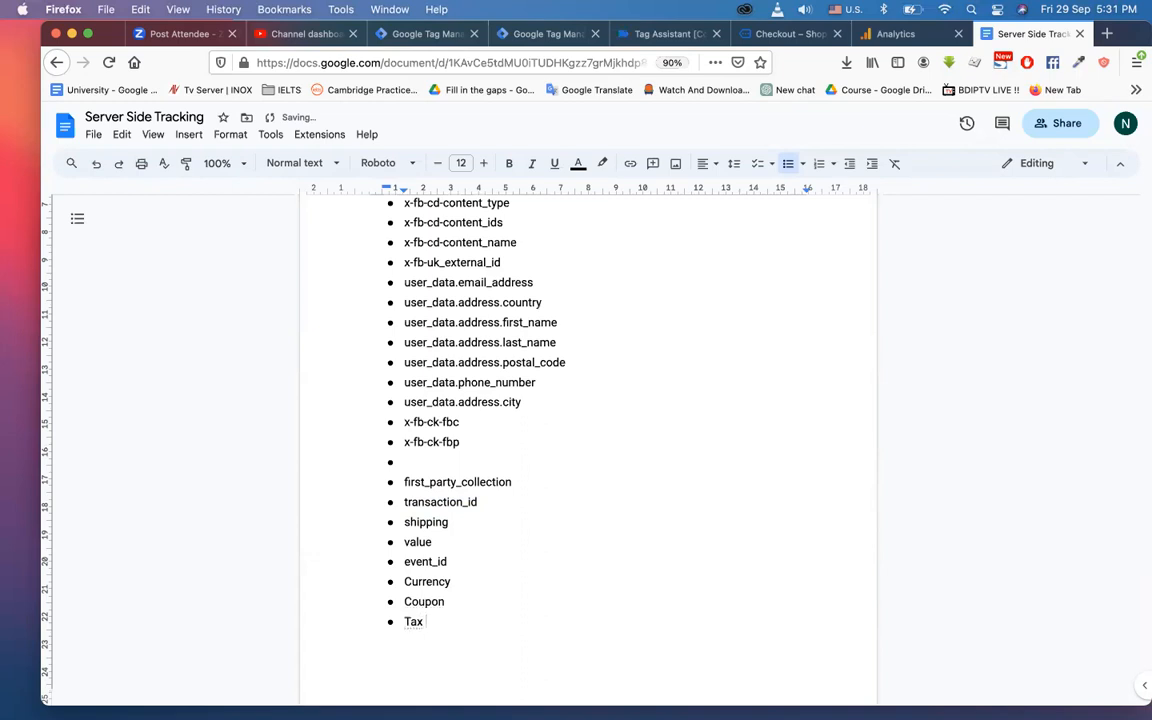
key("BackSpace")
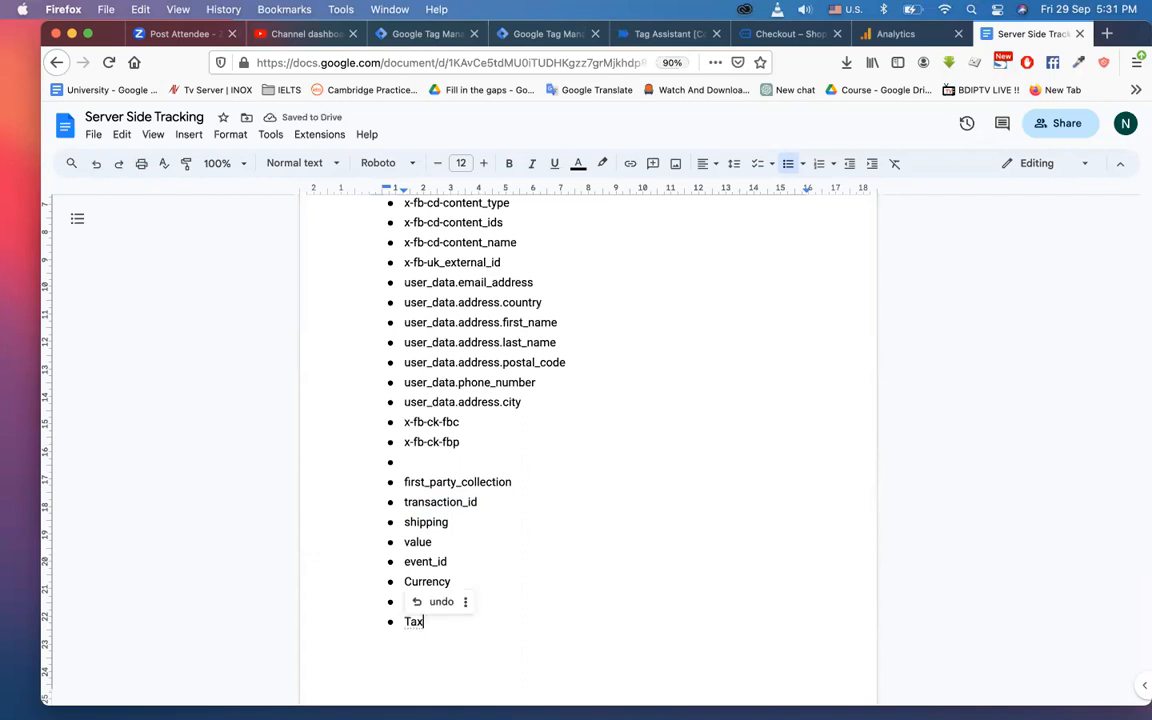
key("BackSpace")
type("t")
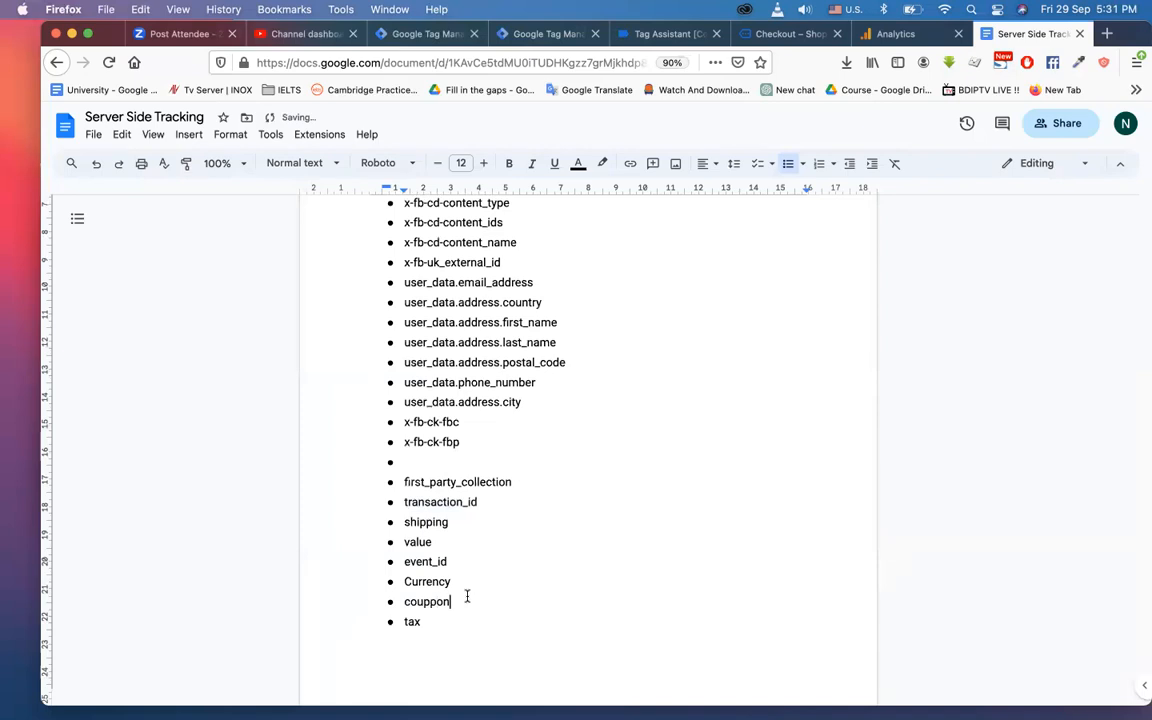
left_click(430, 582)
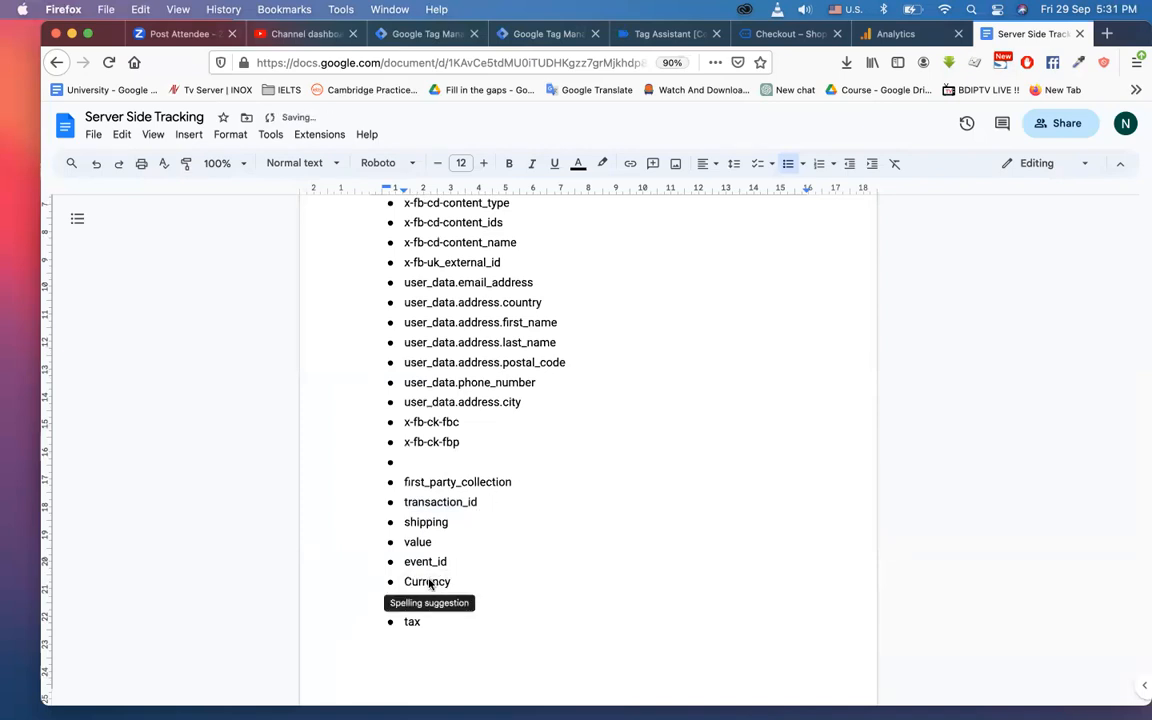
Step: Check the spelling of the coupon key at the end of the purchase event's data layer in Tag Assistant
left_click(778, 33)
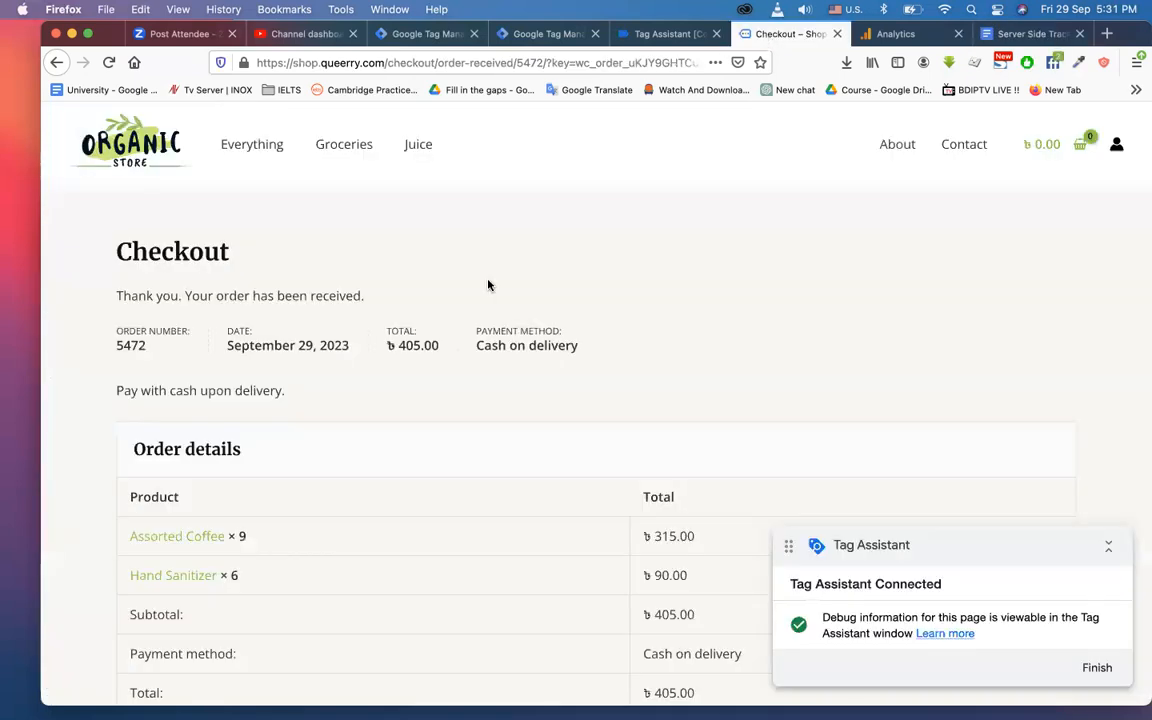
left_click(663, 33)
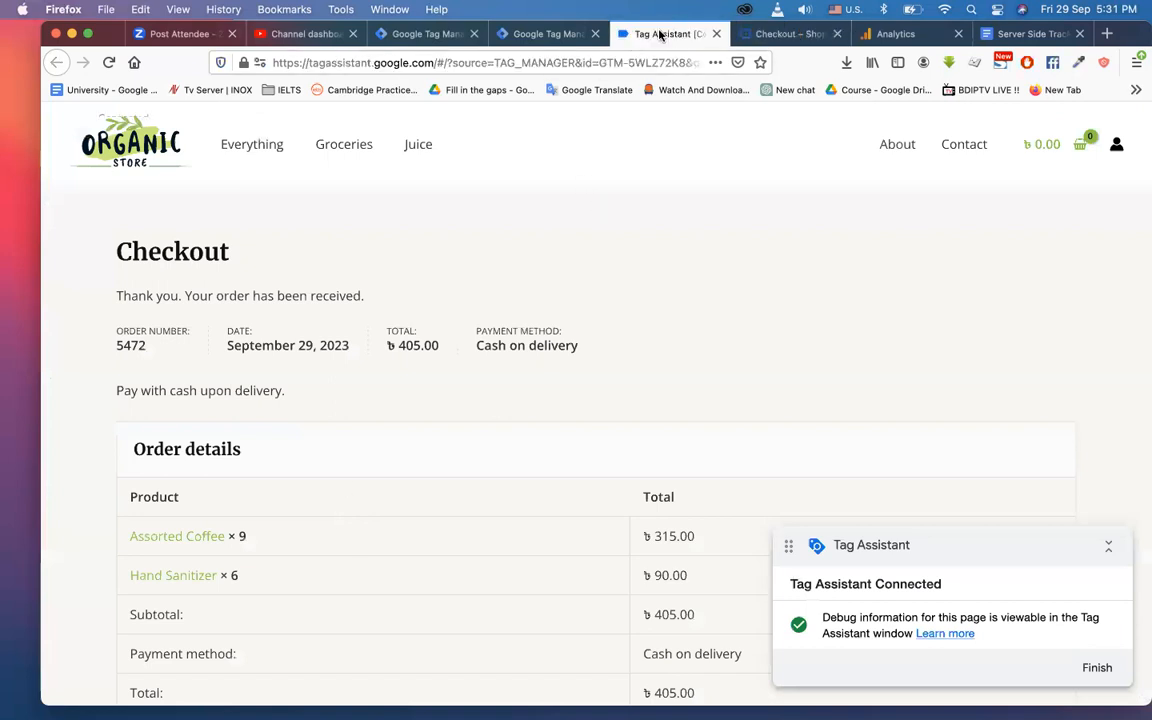
scroll(414, 442, "down", 10)
scroll(414, 442, "down", 15)
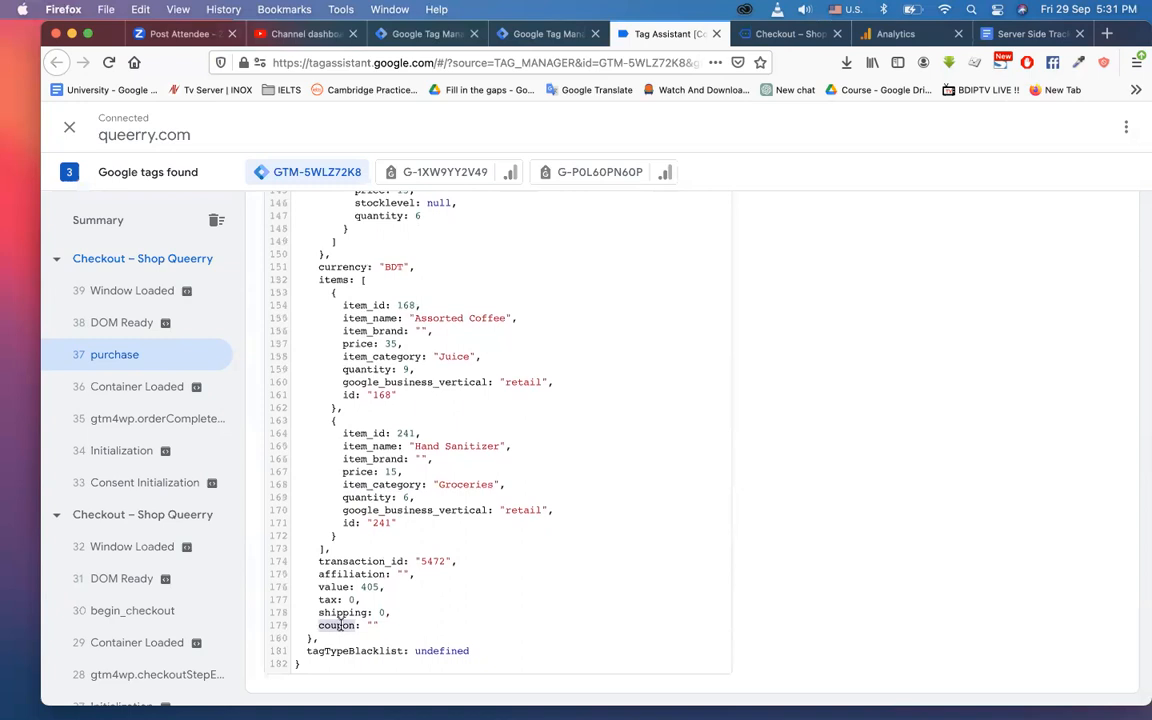
Step: Copy coupon from the Server Side Tracking document and enter it as the parameter name below shipping in the CAPI purchase tag
left_click(997, 36)
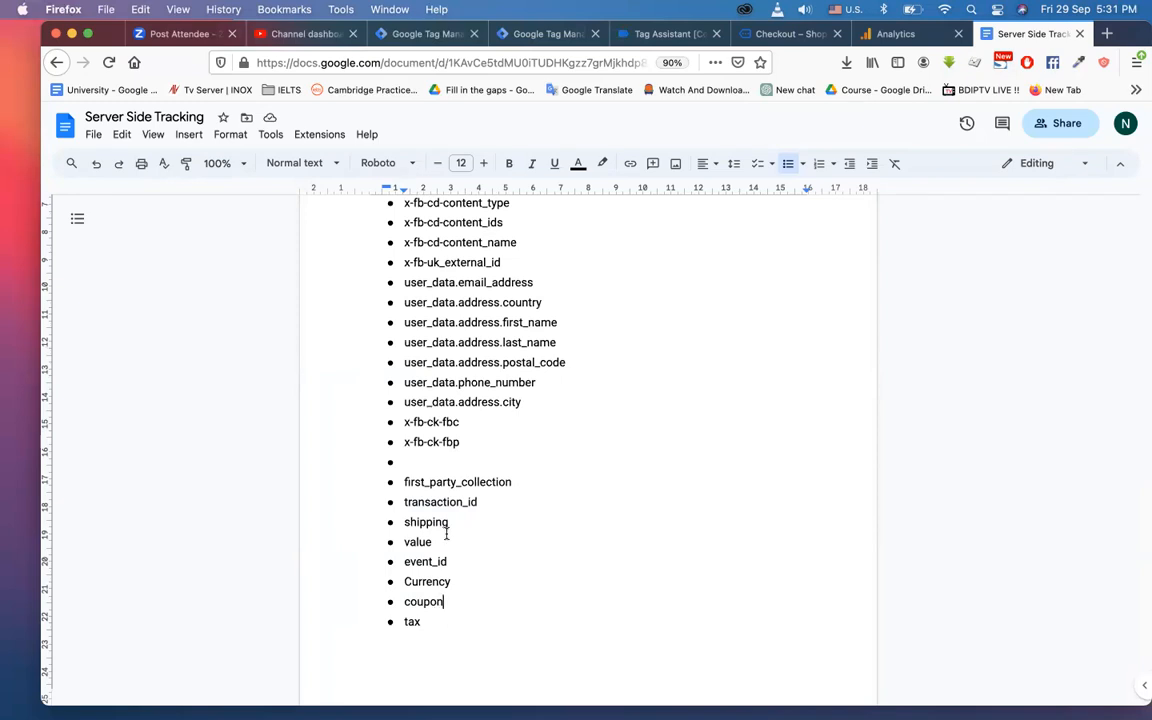
double_click(430, 602)
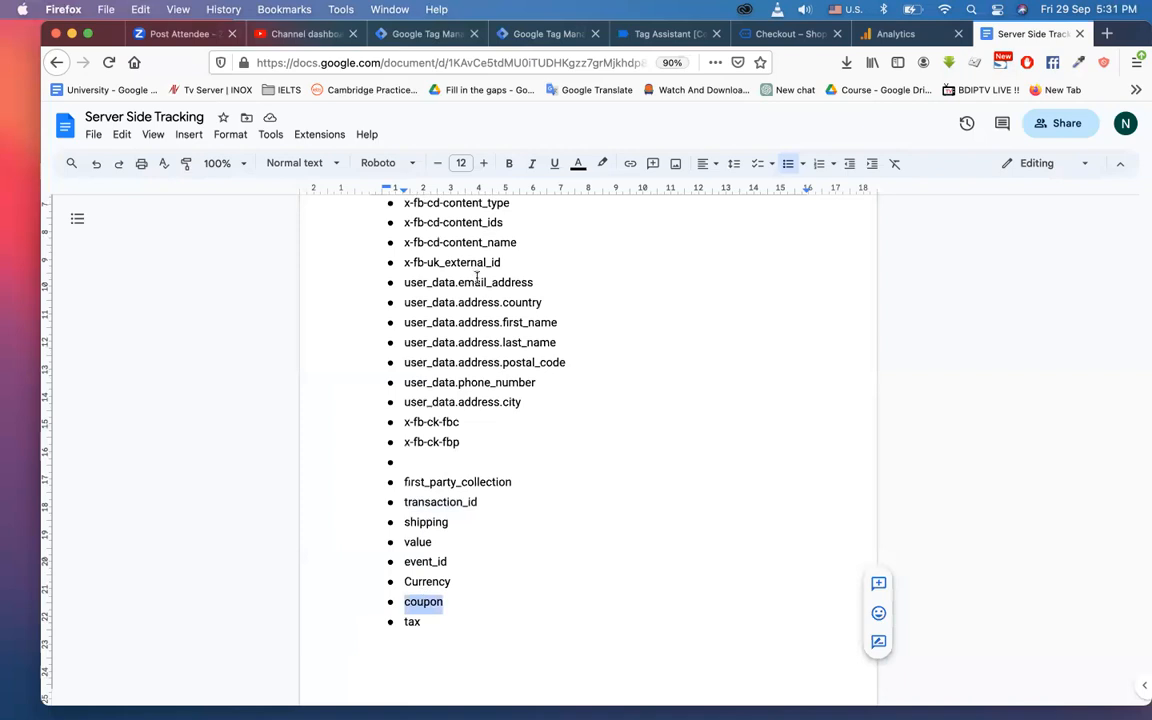
left_click(549, 38)
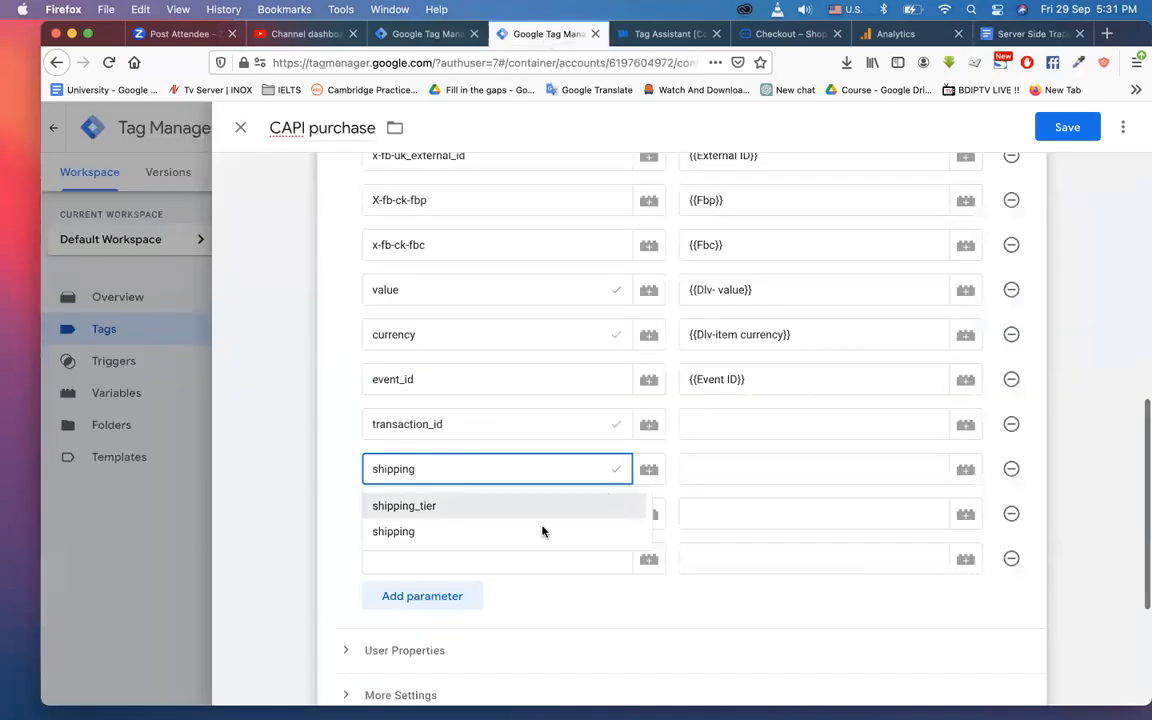
left_click(470, 520)
key("super+v")
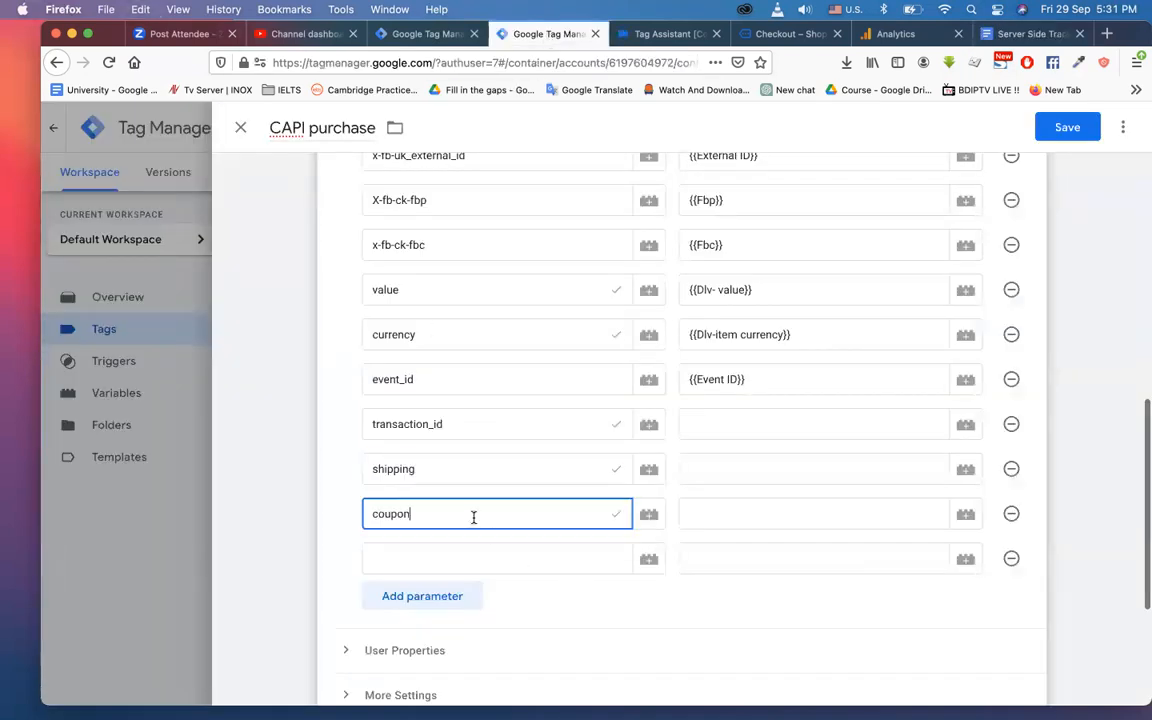
Step: Set the coupon parameter's value to the Dlv- coupon variable and name the last empty parameter row tax
left_click(923, 476)
left_click(965, 514)
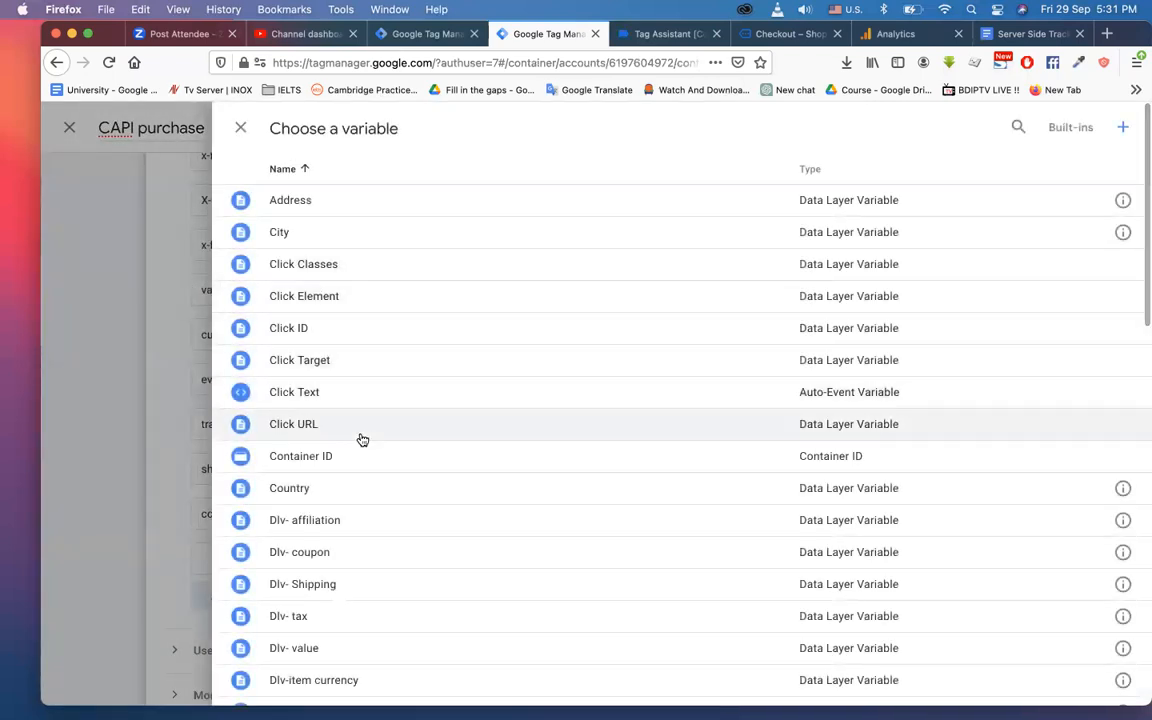
scroll(360, 440, "down", 2)
scroll(369, 545, "down", 3)
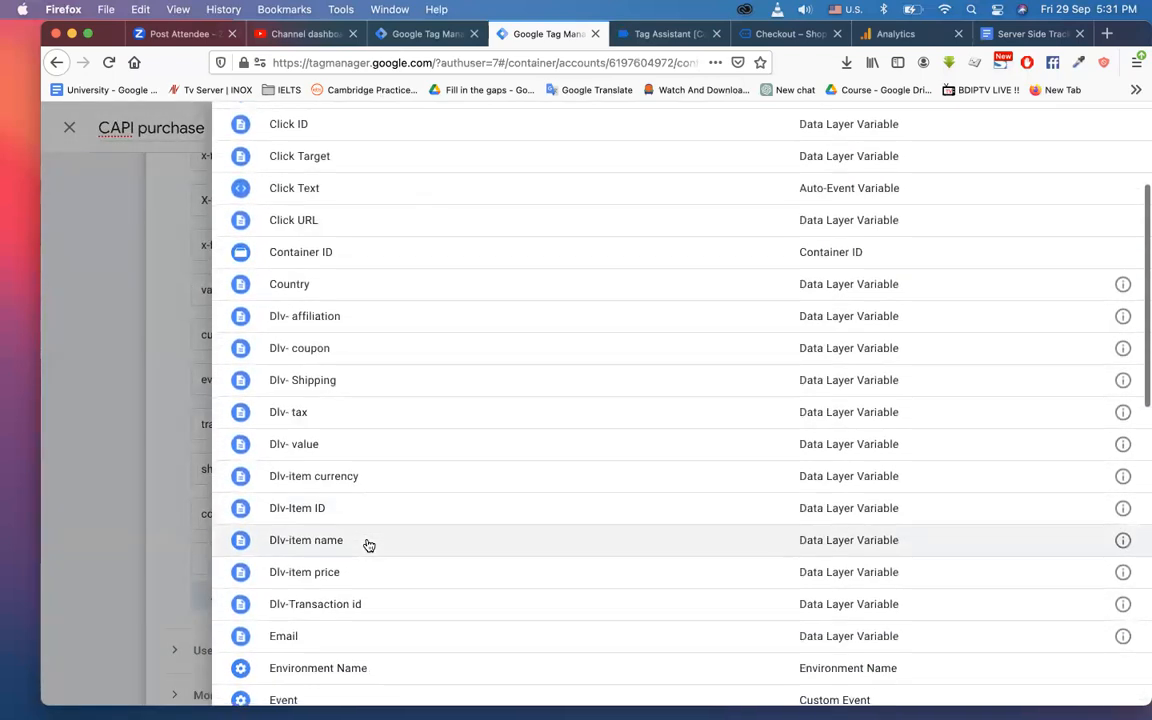
scroll(327, 494, "down", 1)
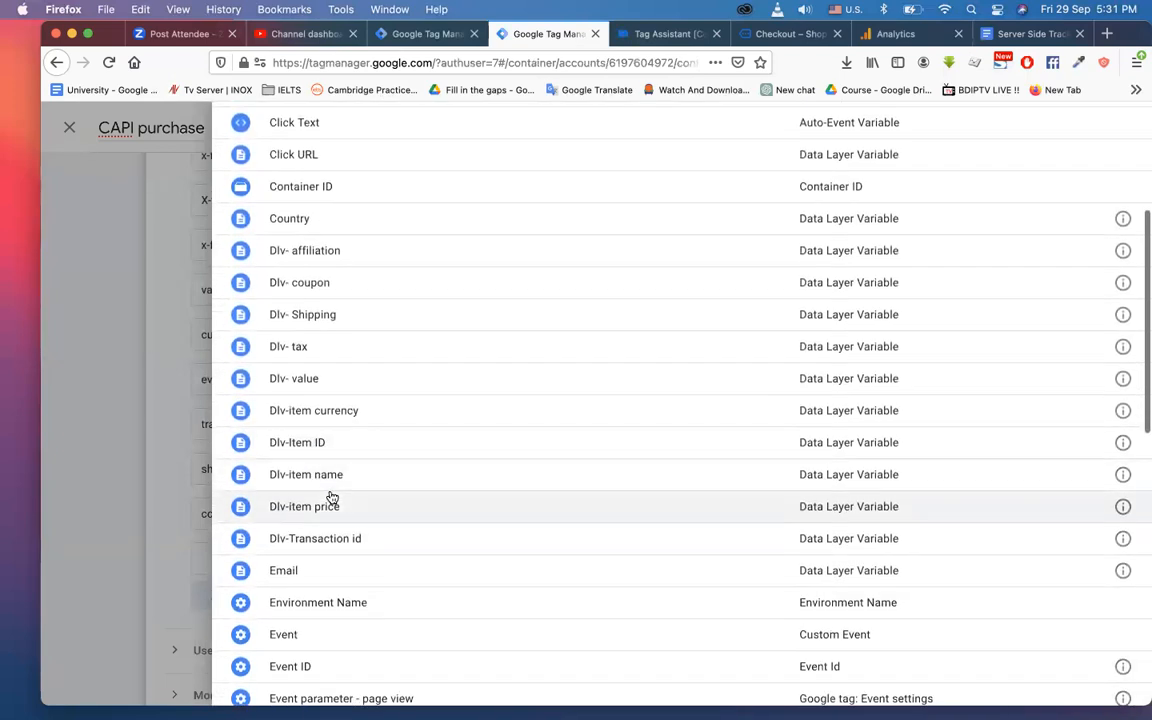
scroll(360, 560, "down", 3)
scroll(362, 563, "down", 6)
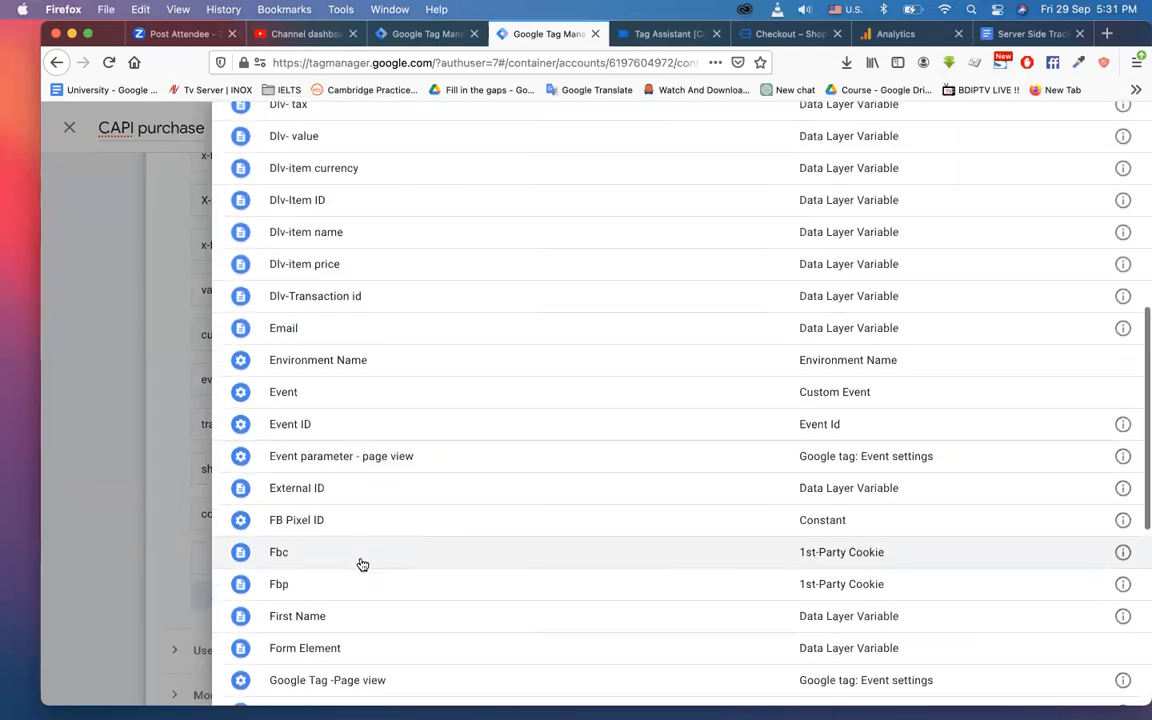
scroll(362, 563, "down", 5)
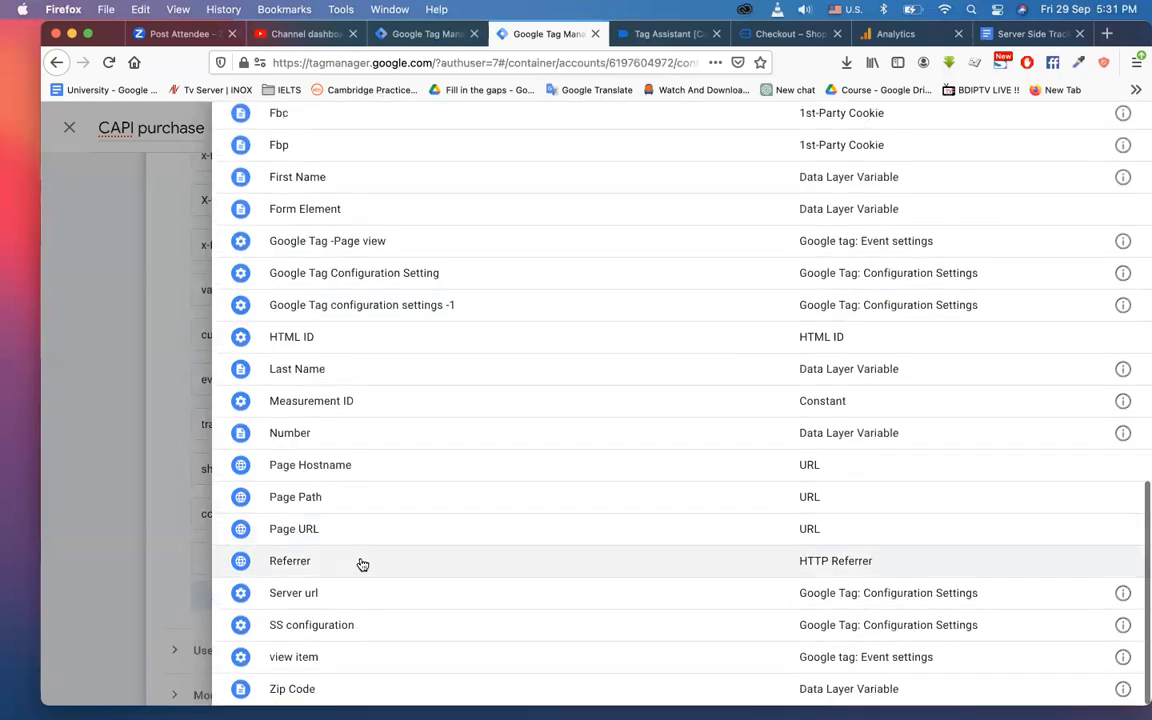
scroll(360, 514, "up", 6)
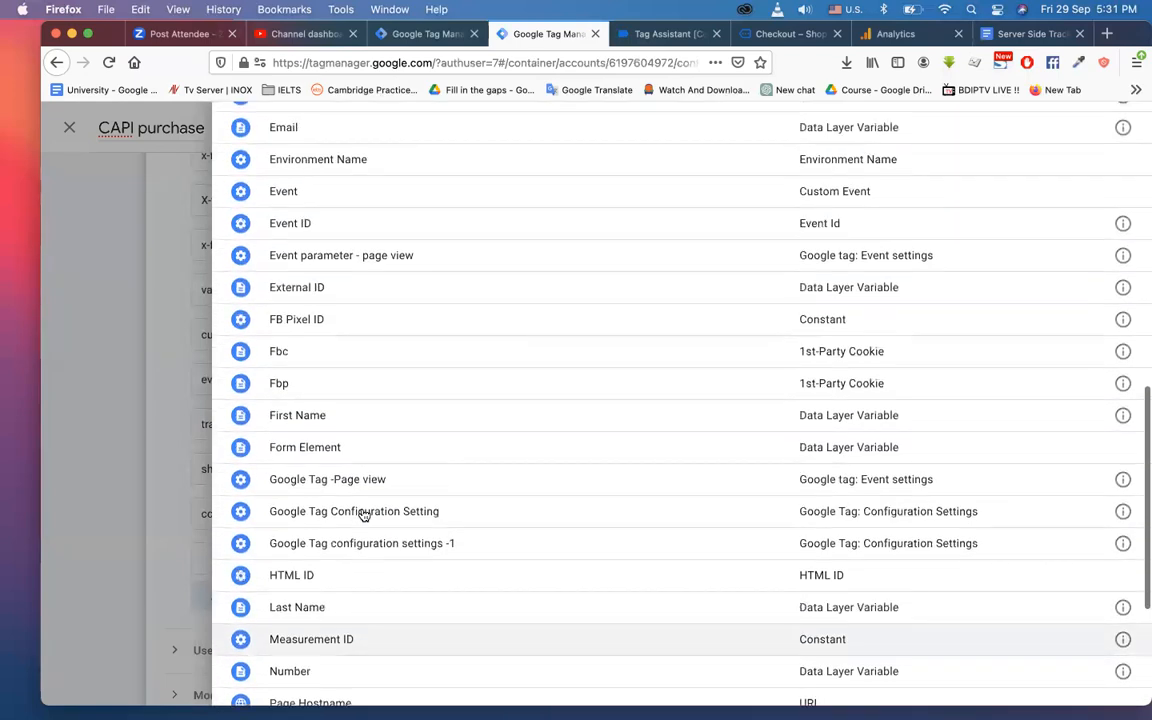
scroll(342, 429, "up", 5)
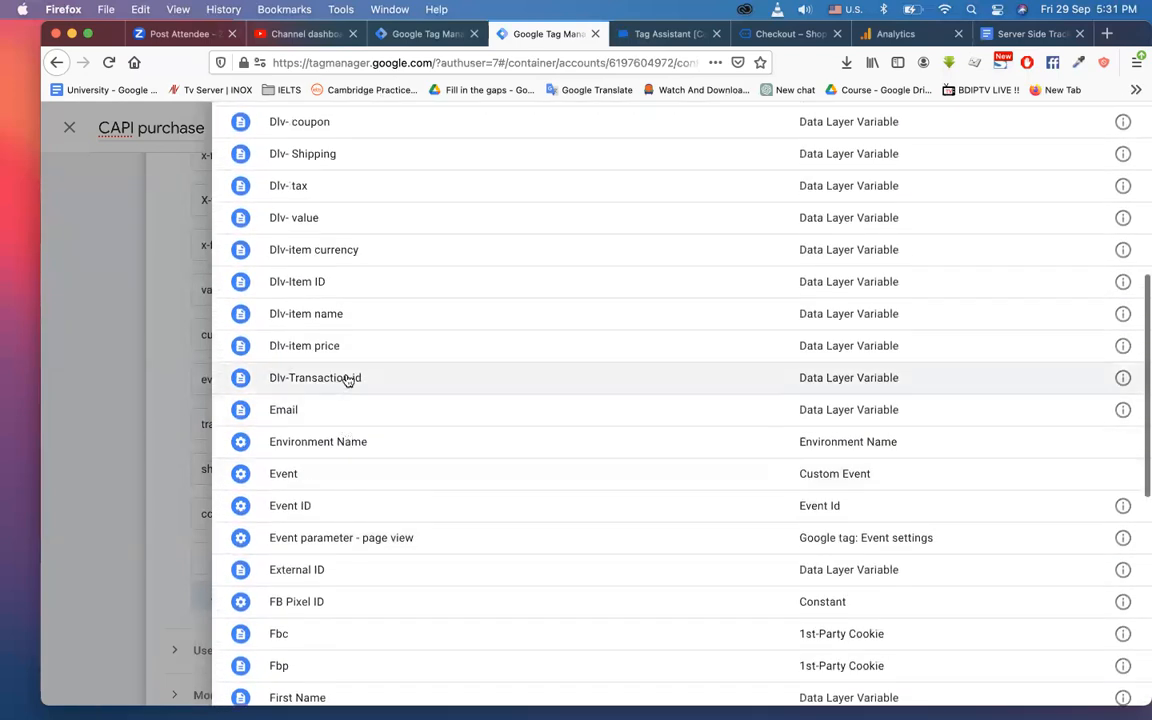
scroll(365, 360, "up", 2)
scroll(332, 380, "up", 3)
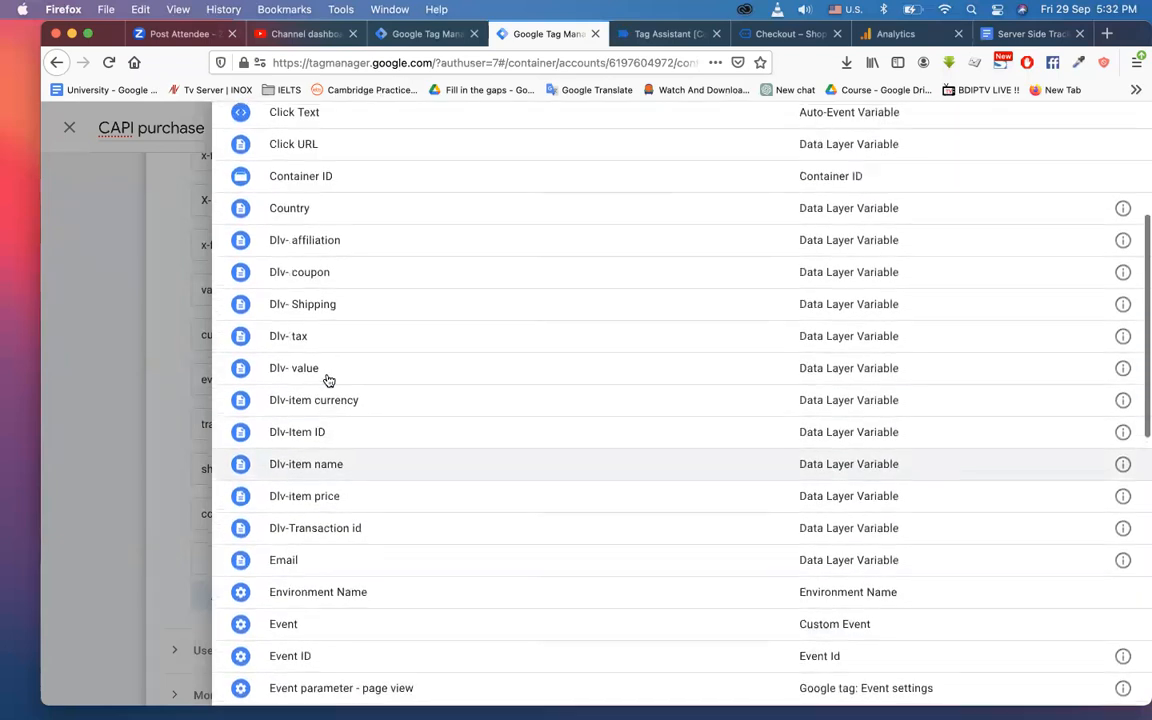
scroll(340, 330, "up", 2)
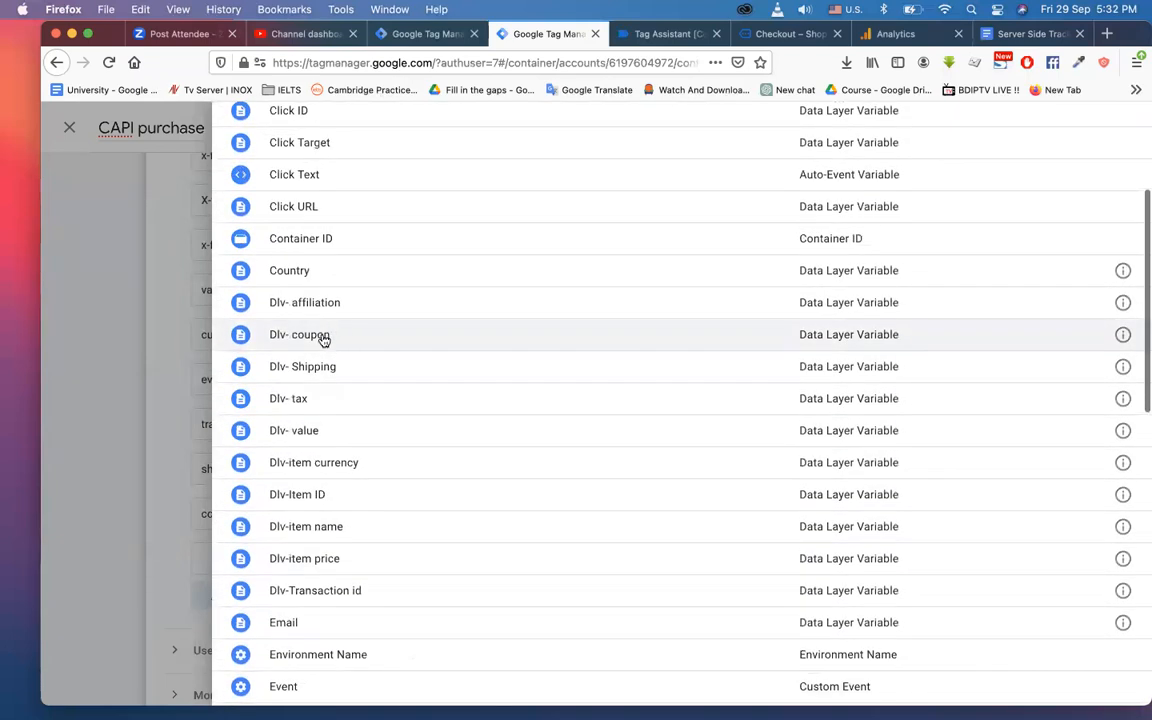
left_click(323, 340)
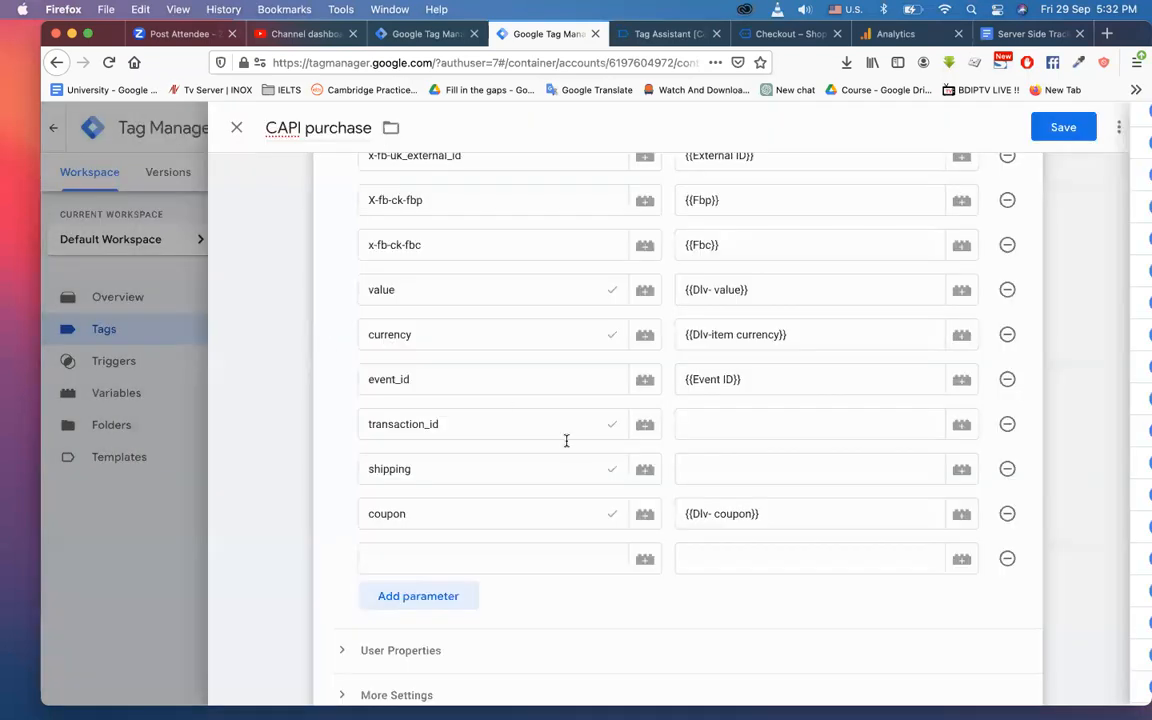
left_click(440, 556)
type("tax")
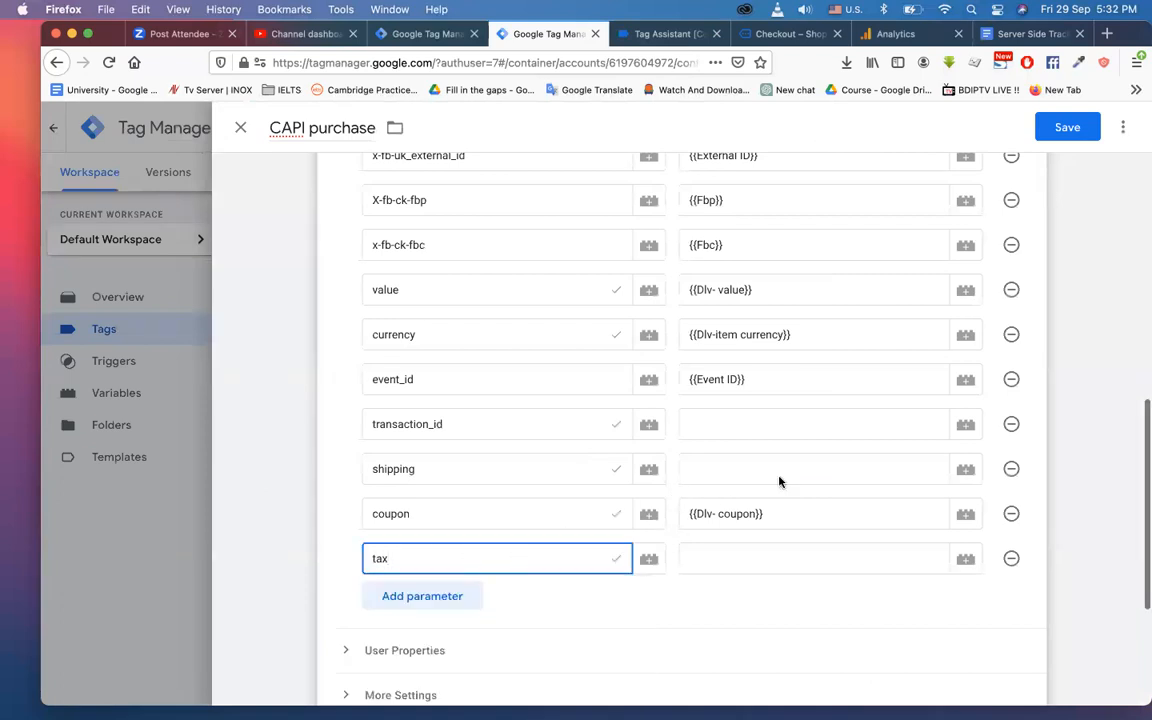
Step: Set the transaction_id parameter's value to the Dlv-Transaction id variable in the CAPI purchase tag
left_click(966, 426)
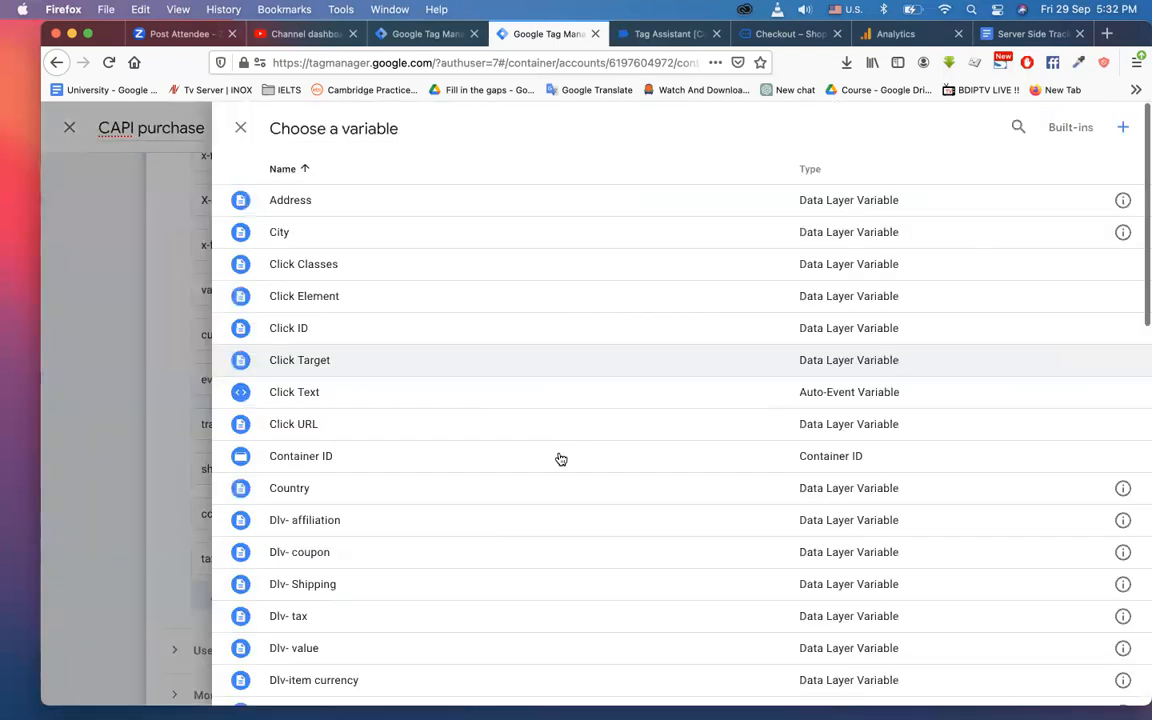
scroll(558, 458, "down", 10)
scroll(560, 458, "up", 4)
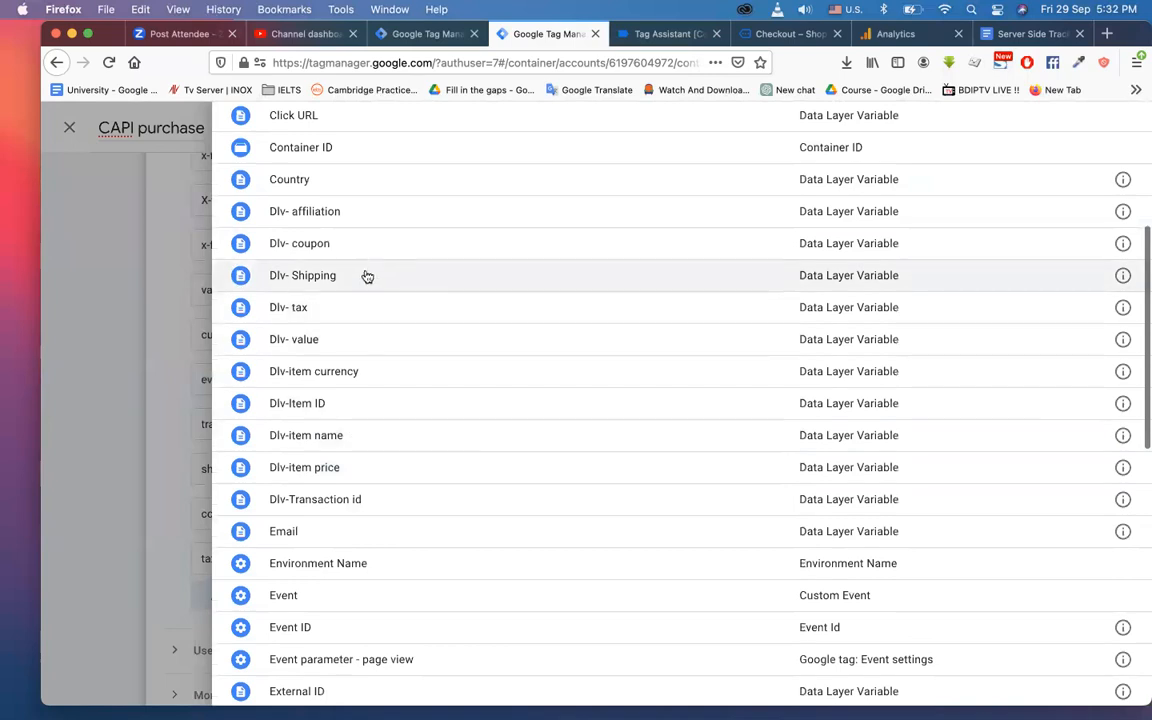
scroll(352, 263, "up", 1)
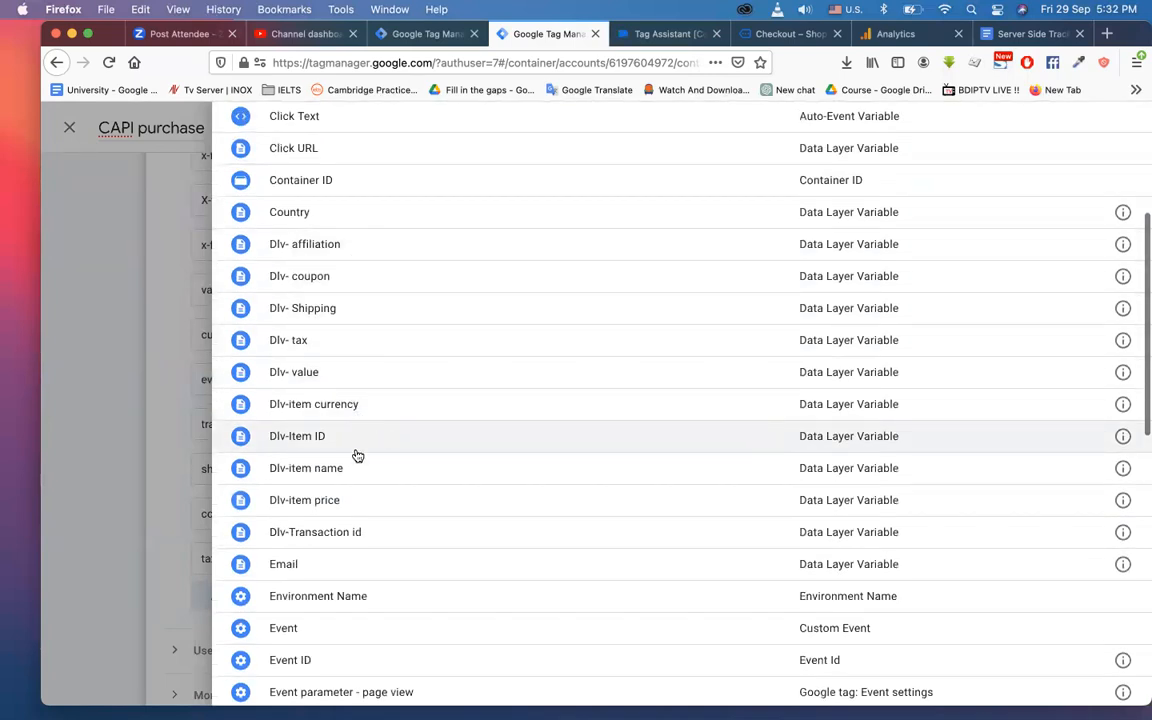
left_click(358, 532)
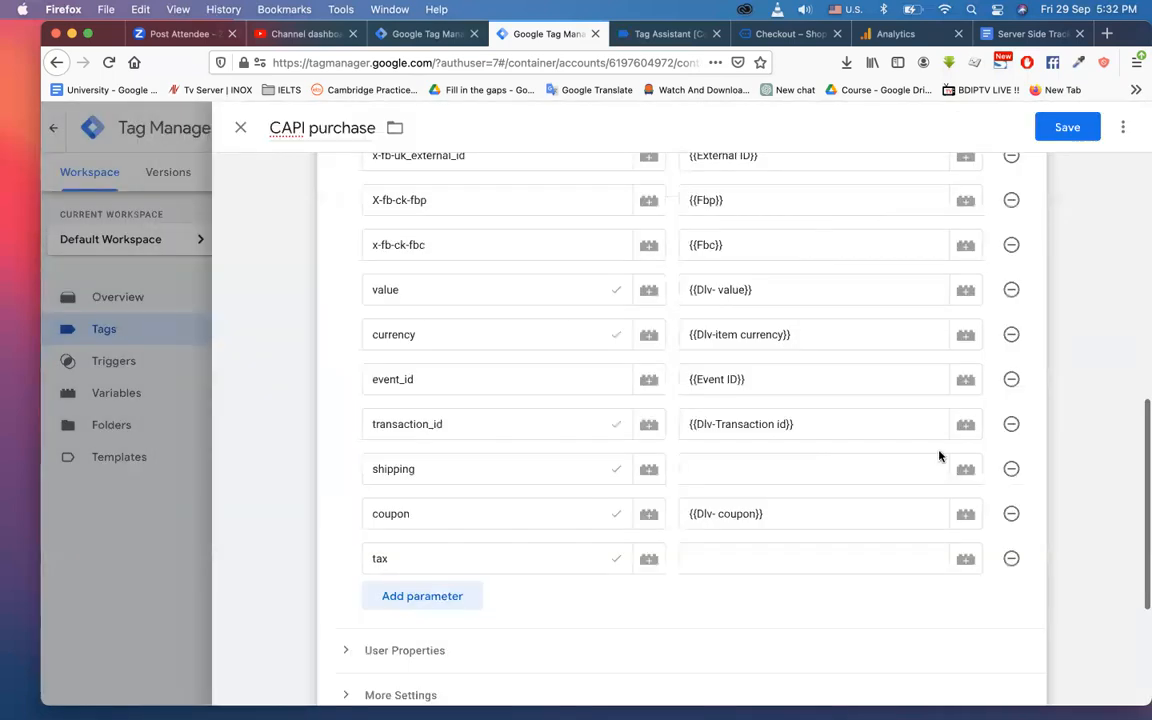
Step: Assign the Dlv- Shipping variable to the shipping parameter and the Dlv- tax variable to the tax parameter
left_click(977, 470)
scroll(360, 452, "down", 1)
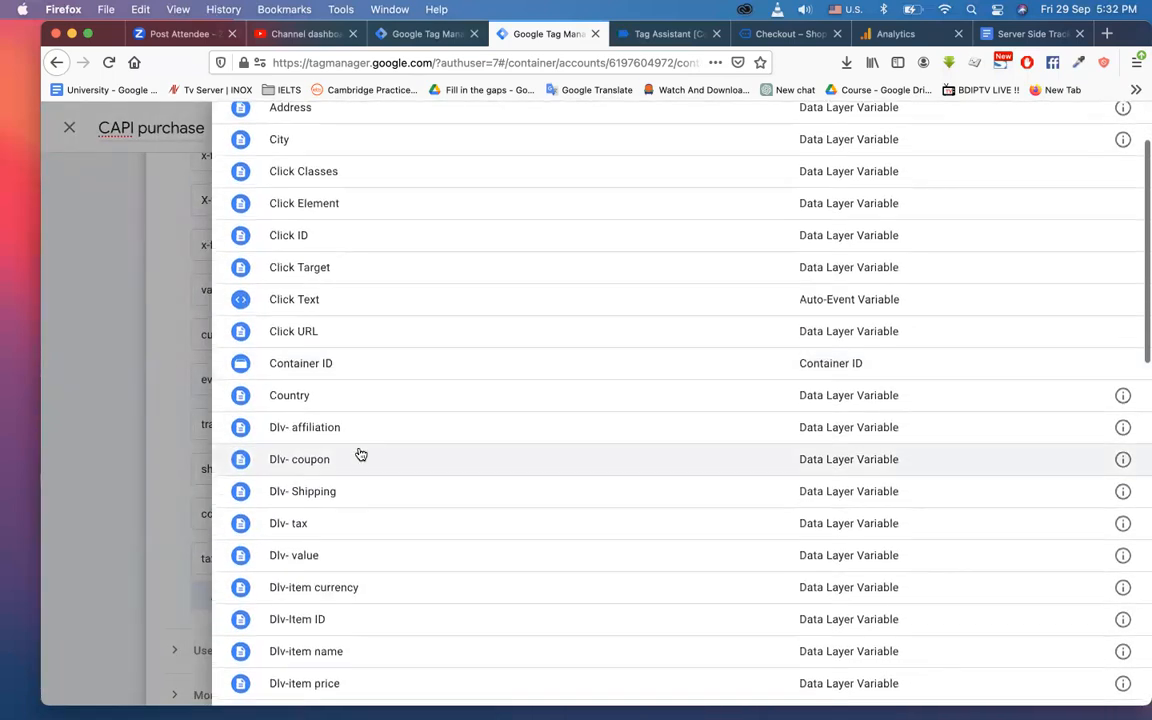
scroll(352, 470, "down", 1)
left_click(366, 440)
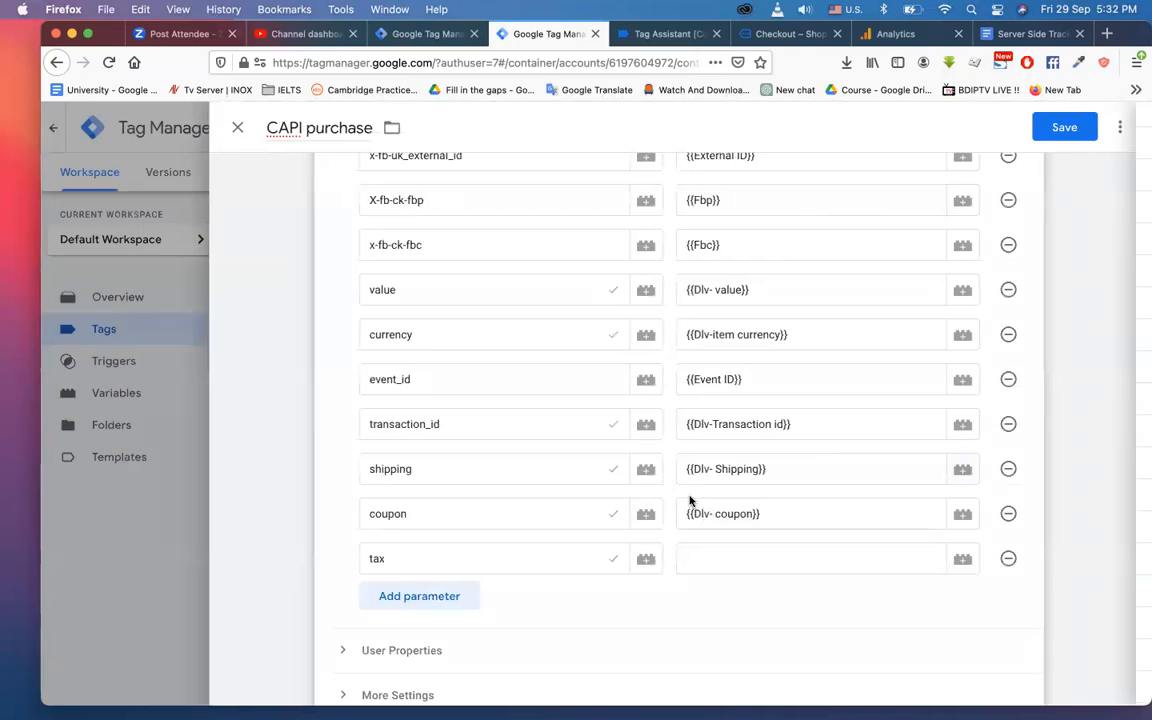
left_click(965, 566)
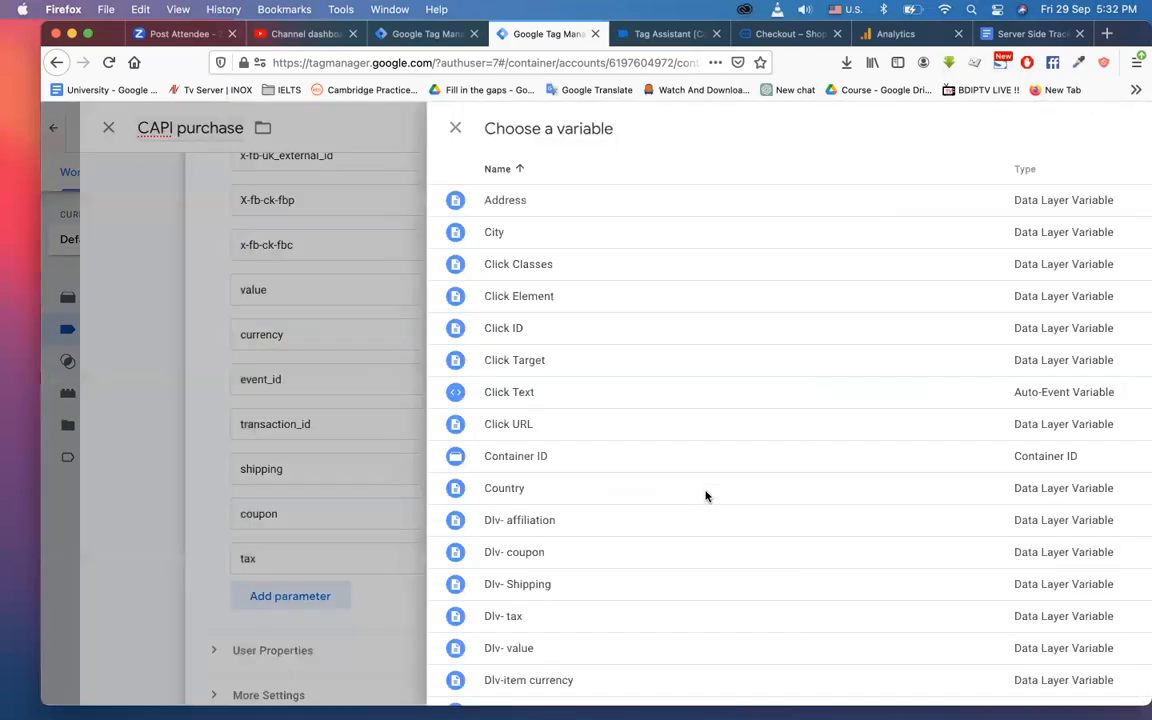
left_click(435, 518)
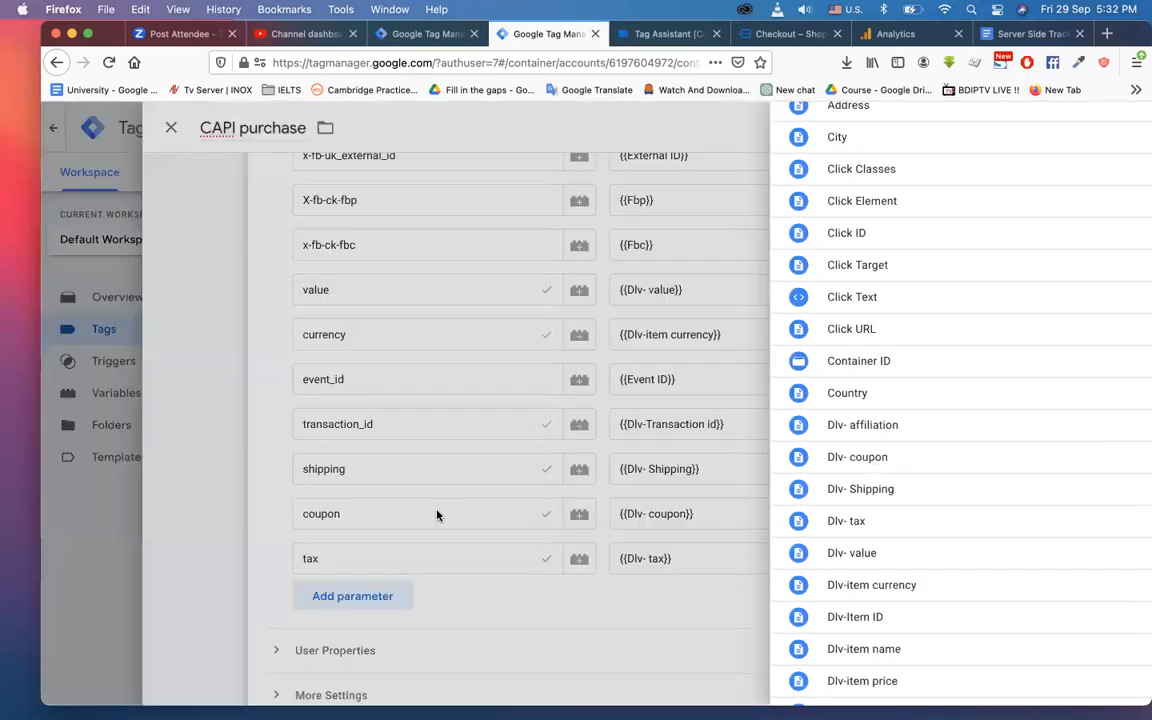
Step: Replace the CAPI purchase tag's Add to cart trigger with the Purchase custom event trigger and save the tag
scroll(557, 500, "up", 5)
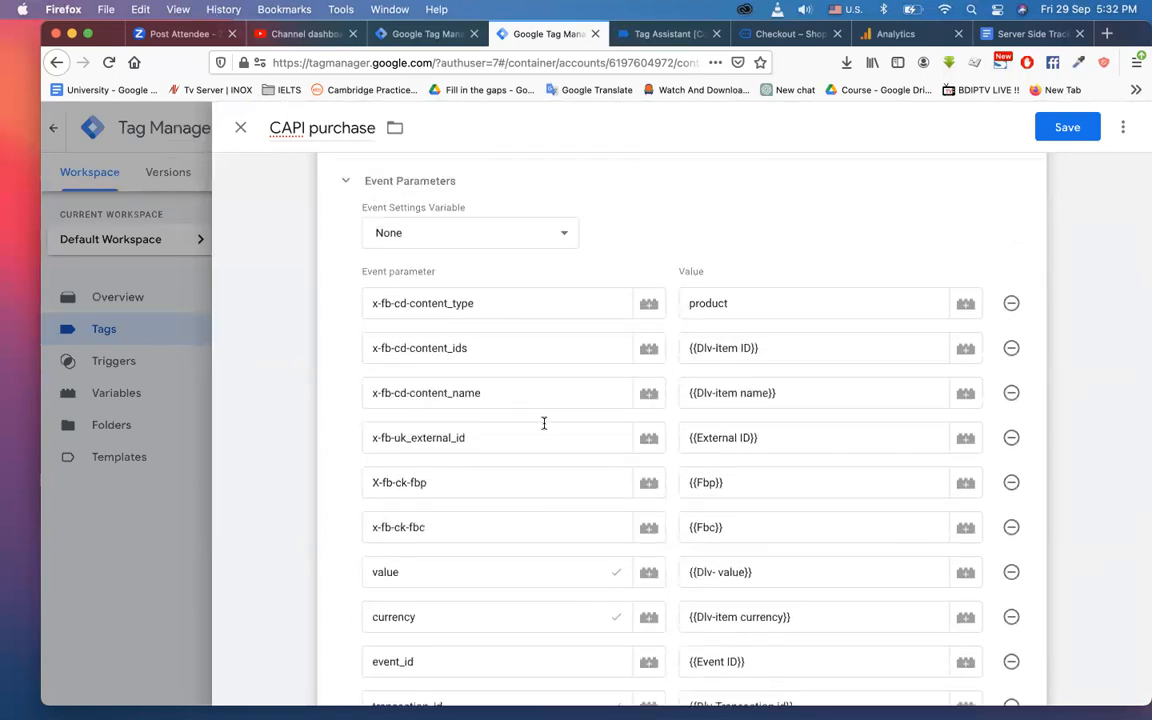
scroll(544, 423, "down", 8)
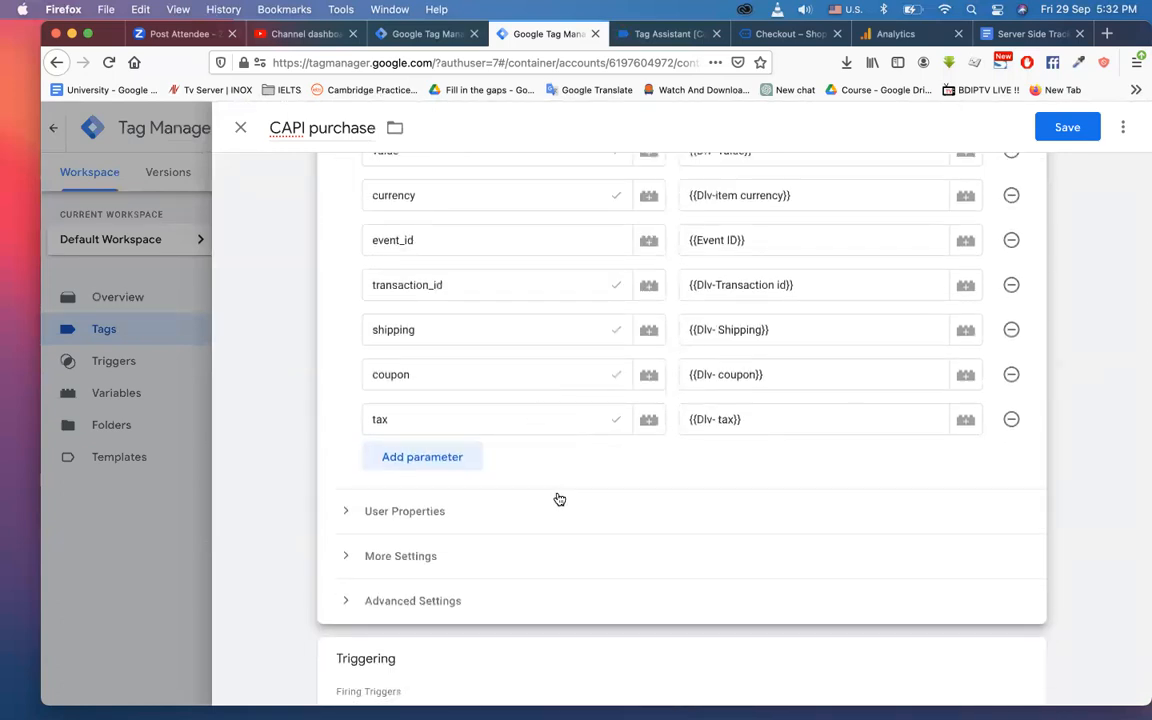
scroll(474, 532, "down", 2)
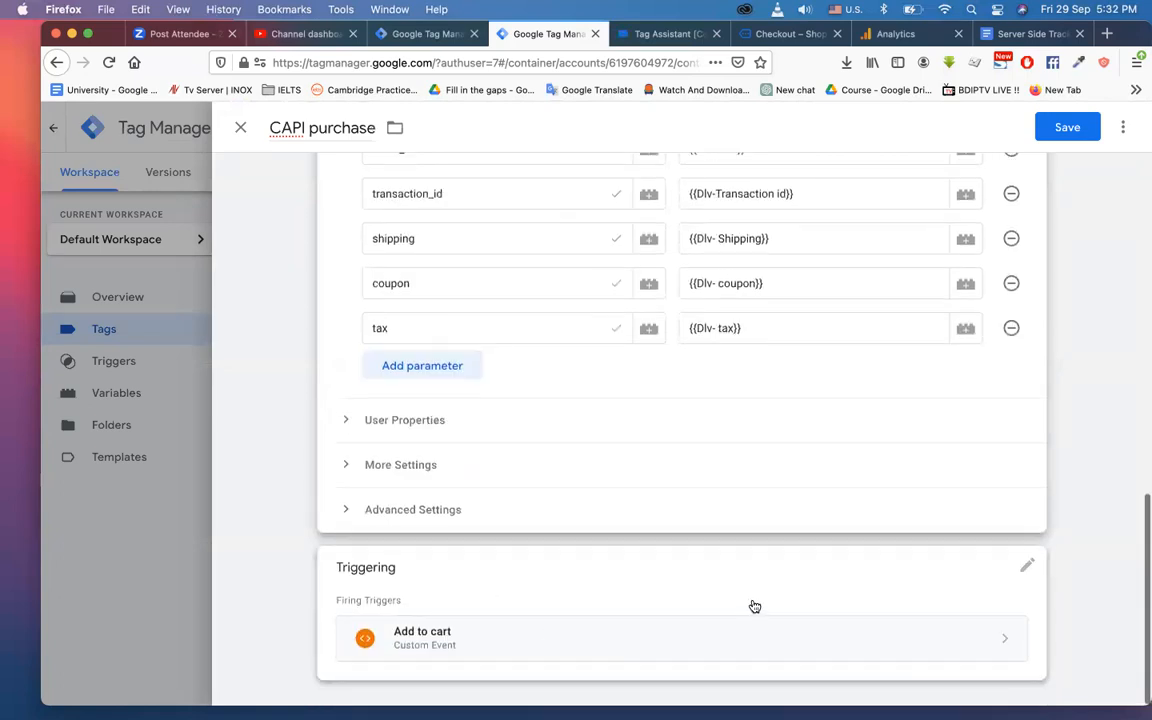
left_click(1024, 568)
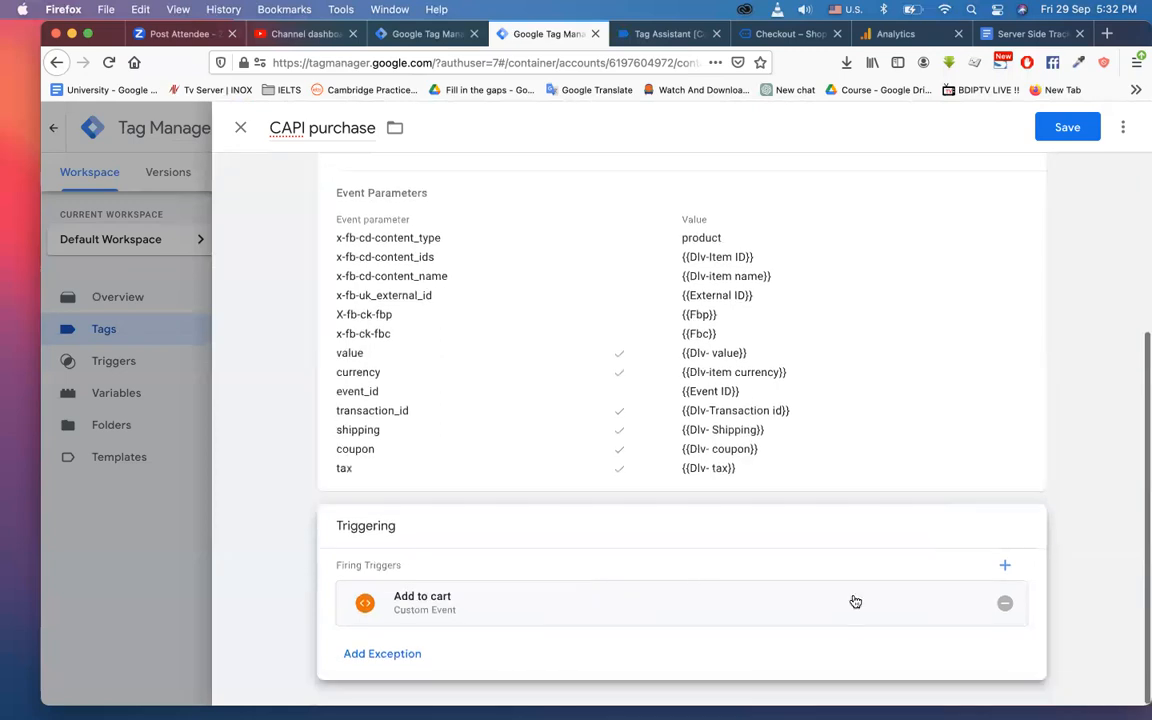
left_click(1005, 604)
left_click(920, 596)
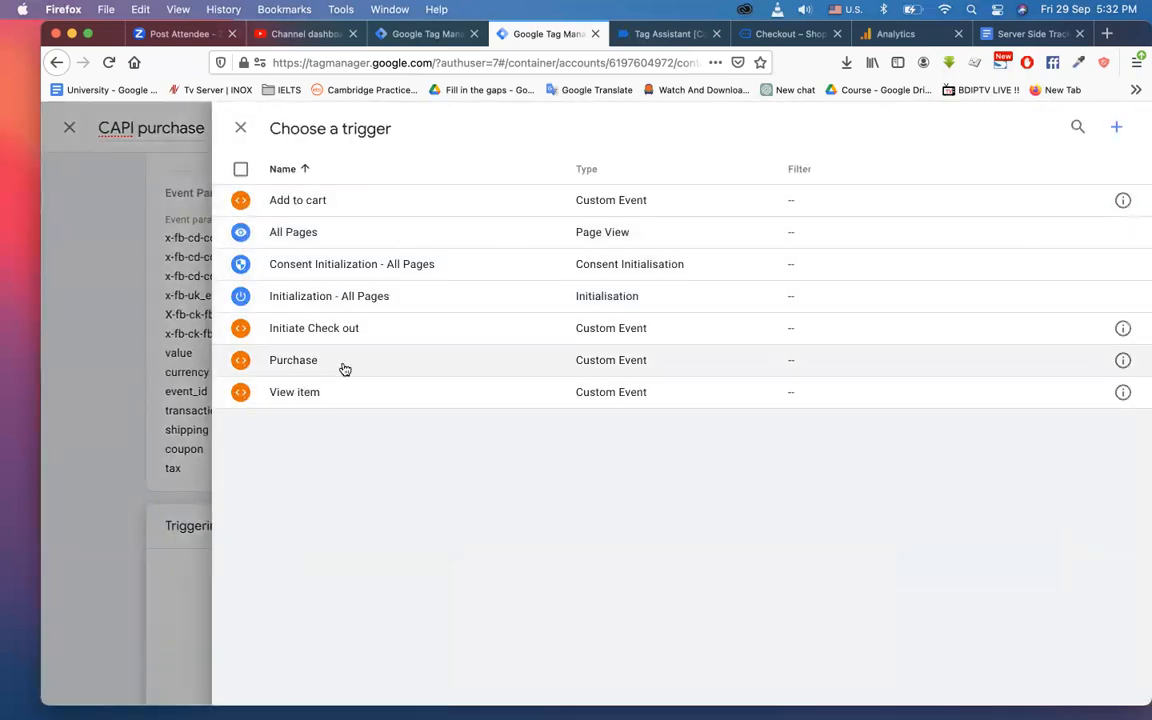
left_click(341, 362)
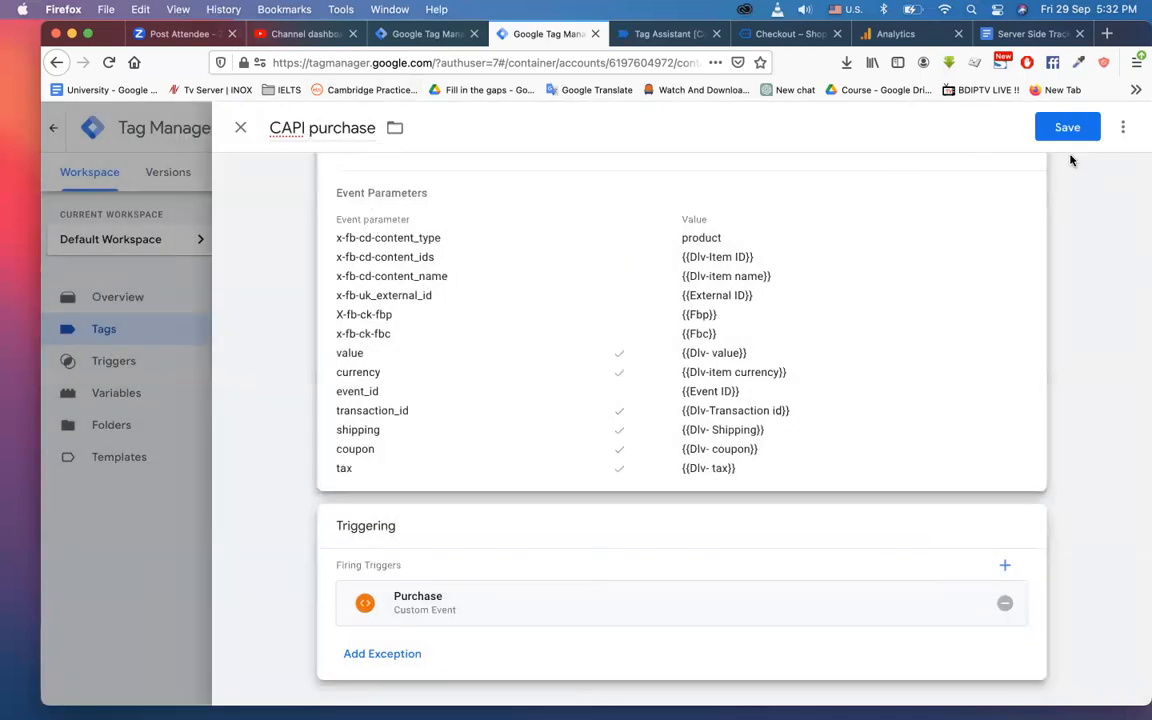
left_click(1067, 128)
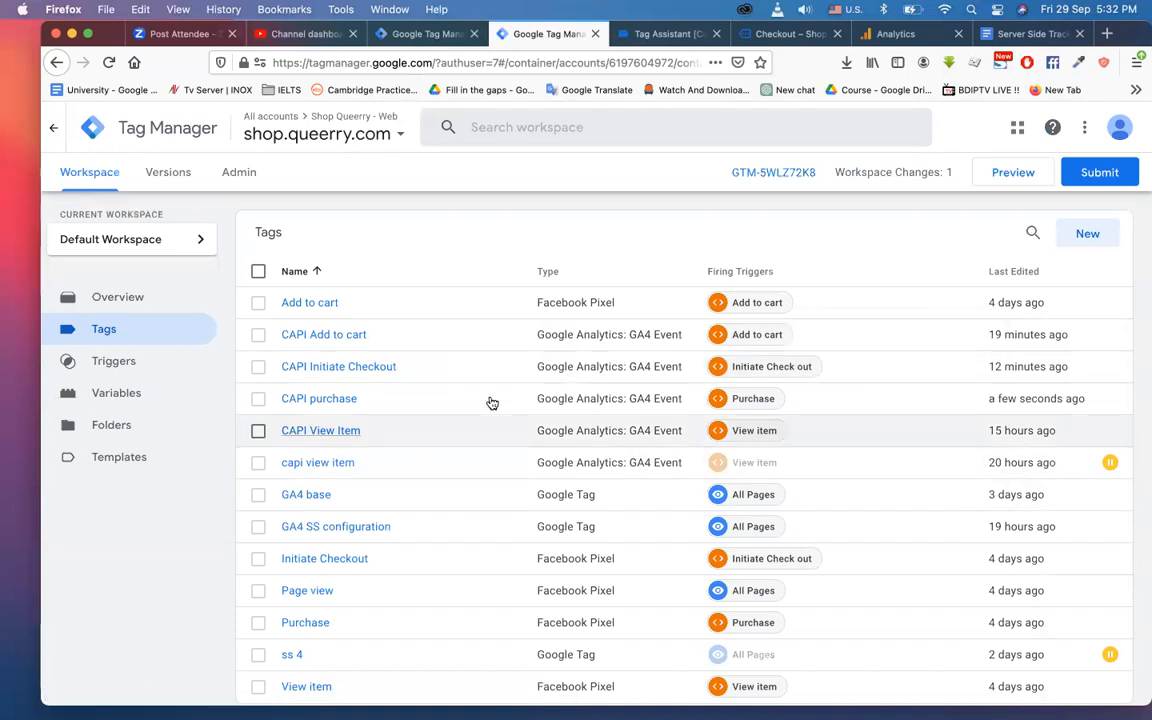
Step: Publish the shop.queerry.com web container's changes as a version named purchase
left_click(1099, 172)
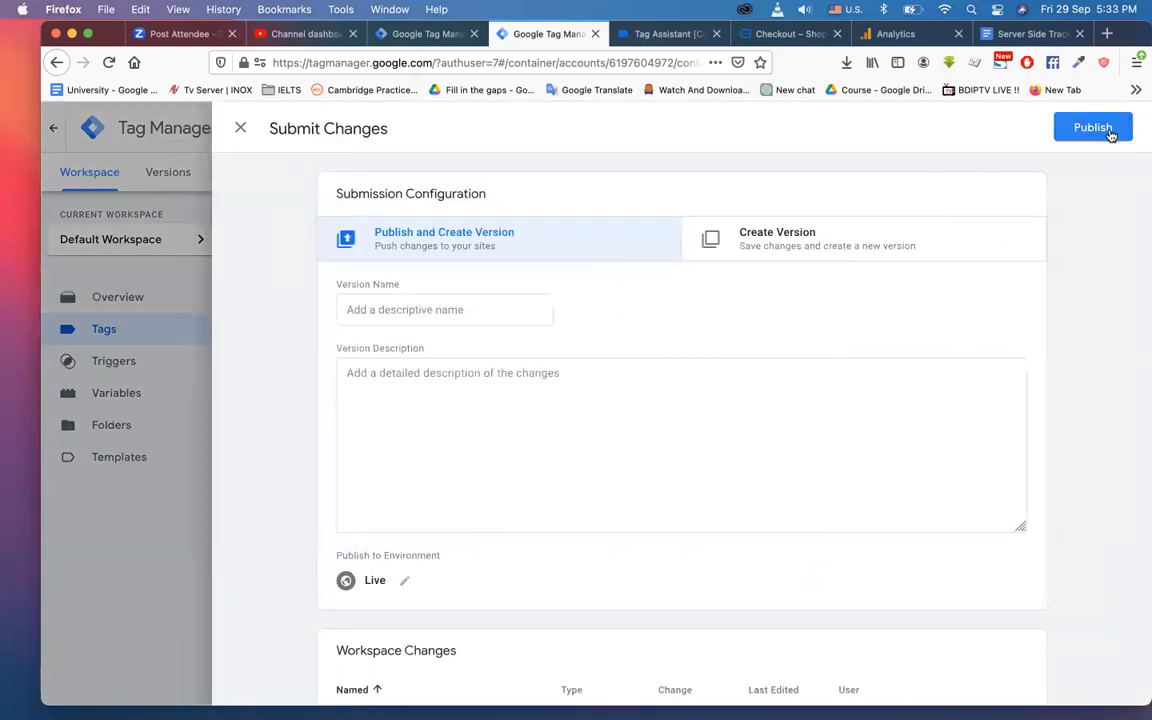
left_click(491, 311)
type("purchase")
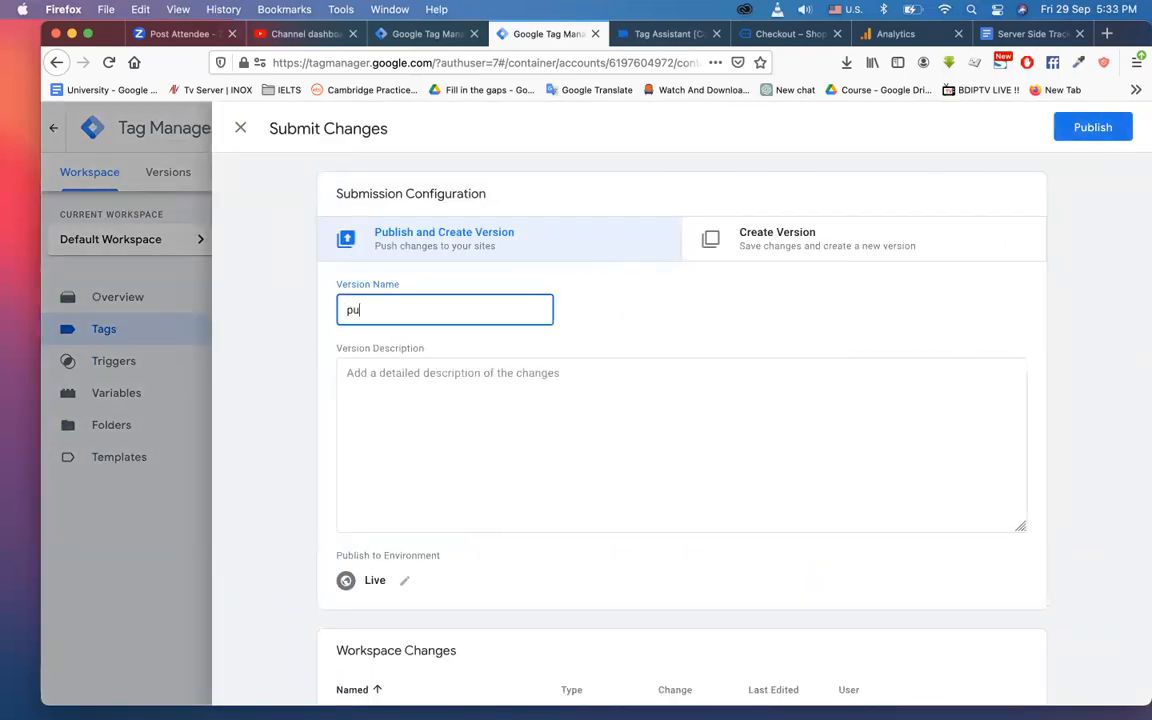
left_click(1100, 127)
Step: Publish a version of the Shop Queerry - server container without a name or description
left_click(450, 34)
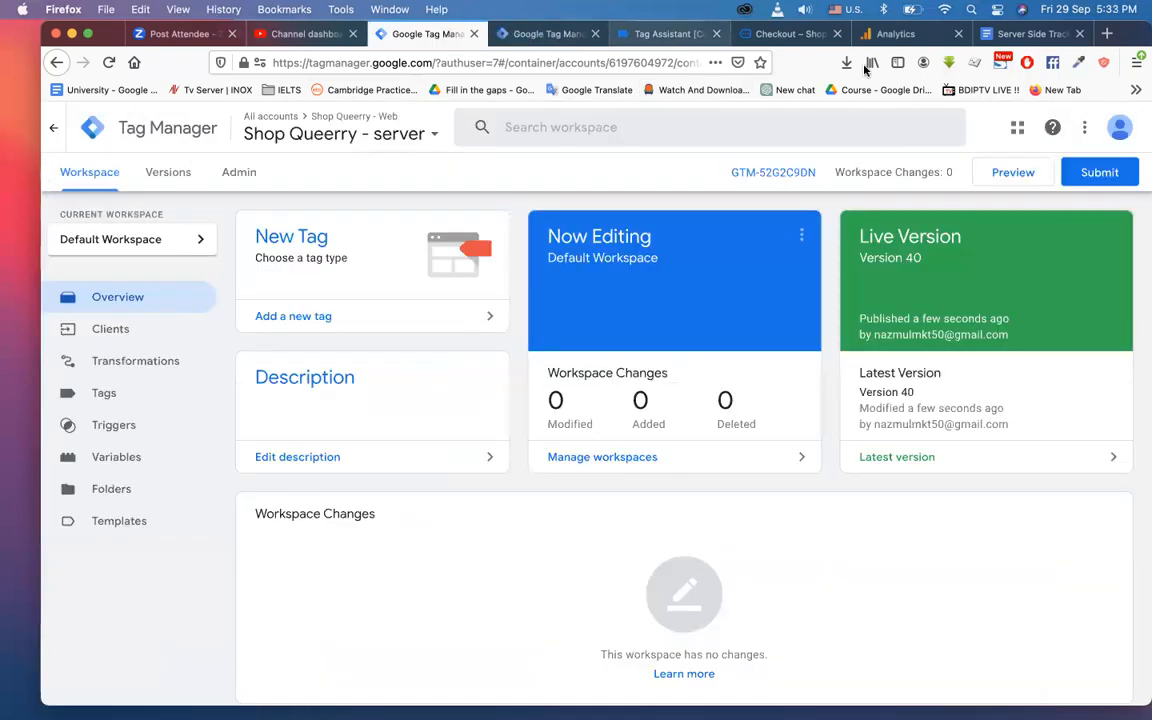
left_click(1098, 172)
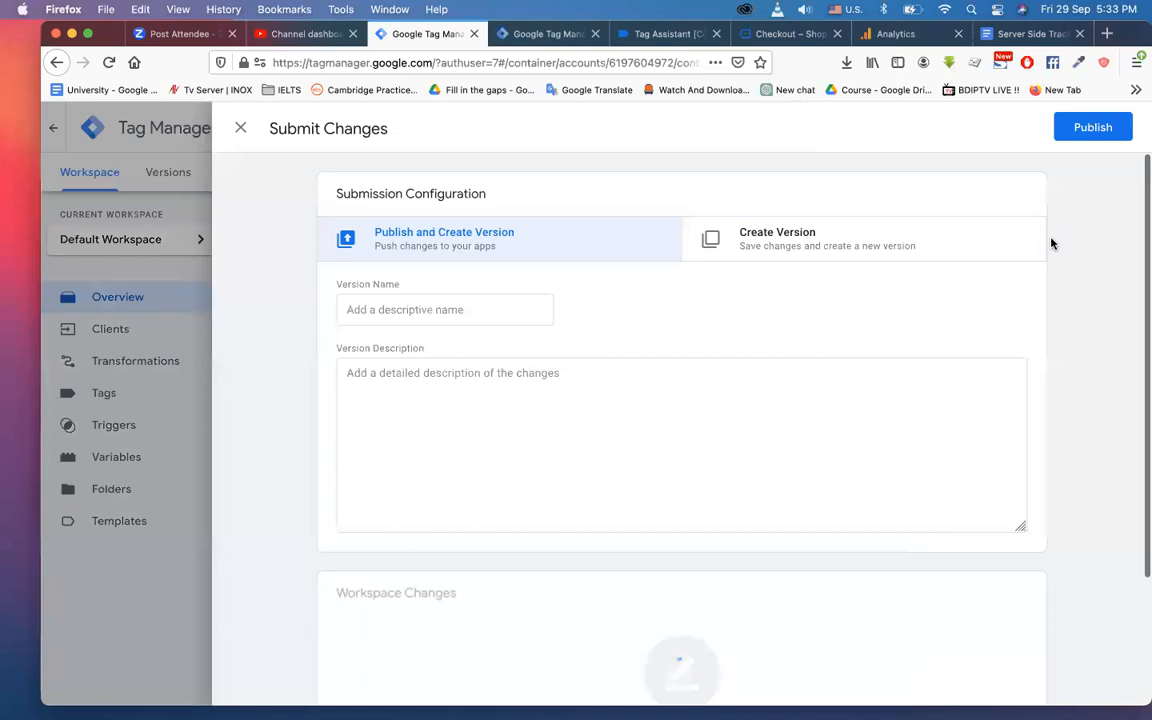
left_click(1100, 128)
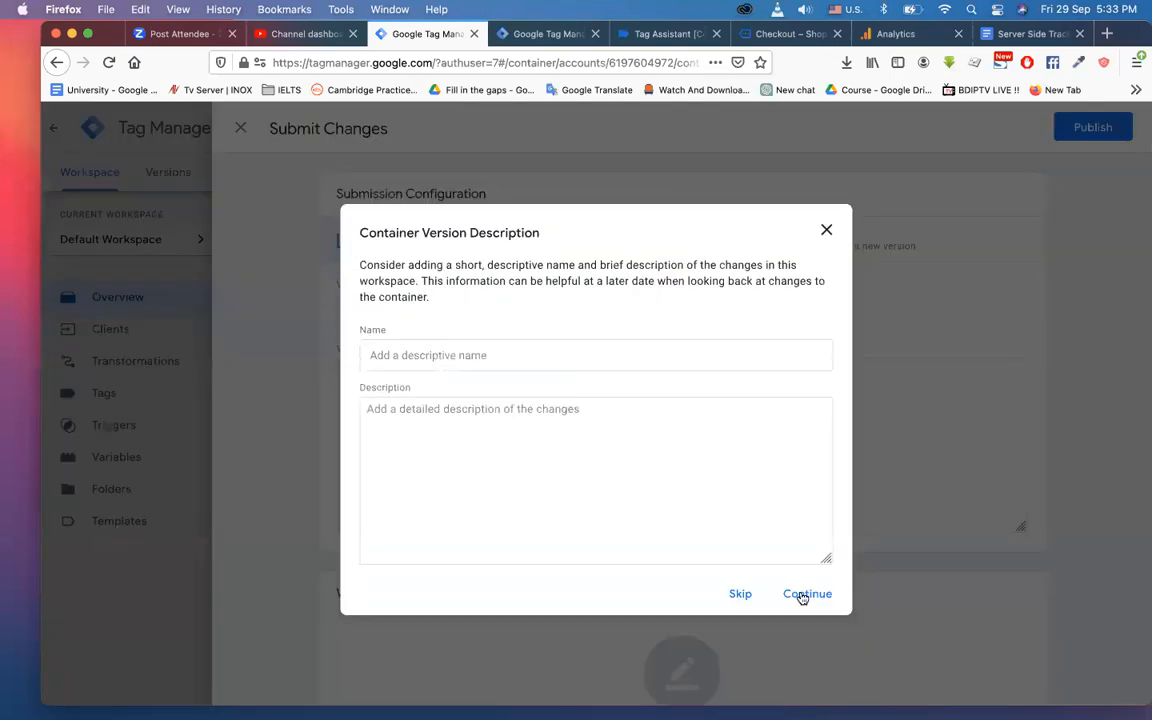
left_click(820, 594)
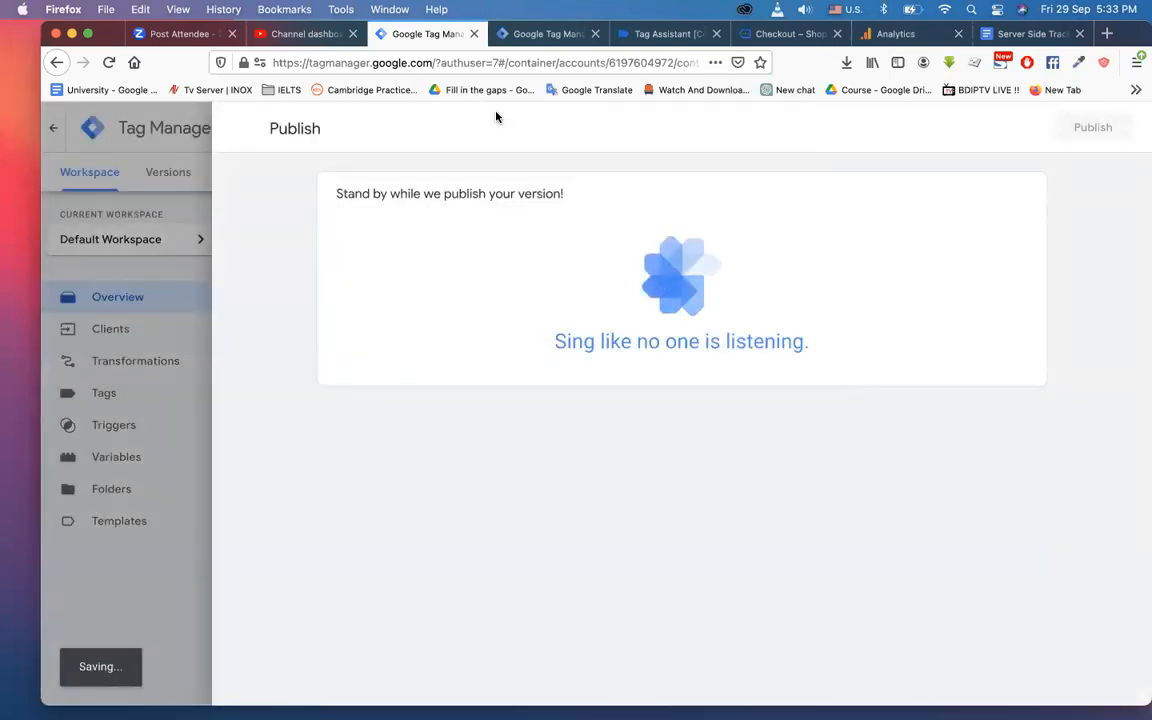
Step: Close the published version details in the web and server containers and return each one to its workspace
left_click(521, 40)
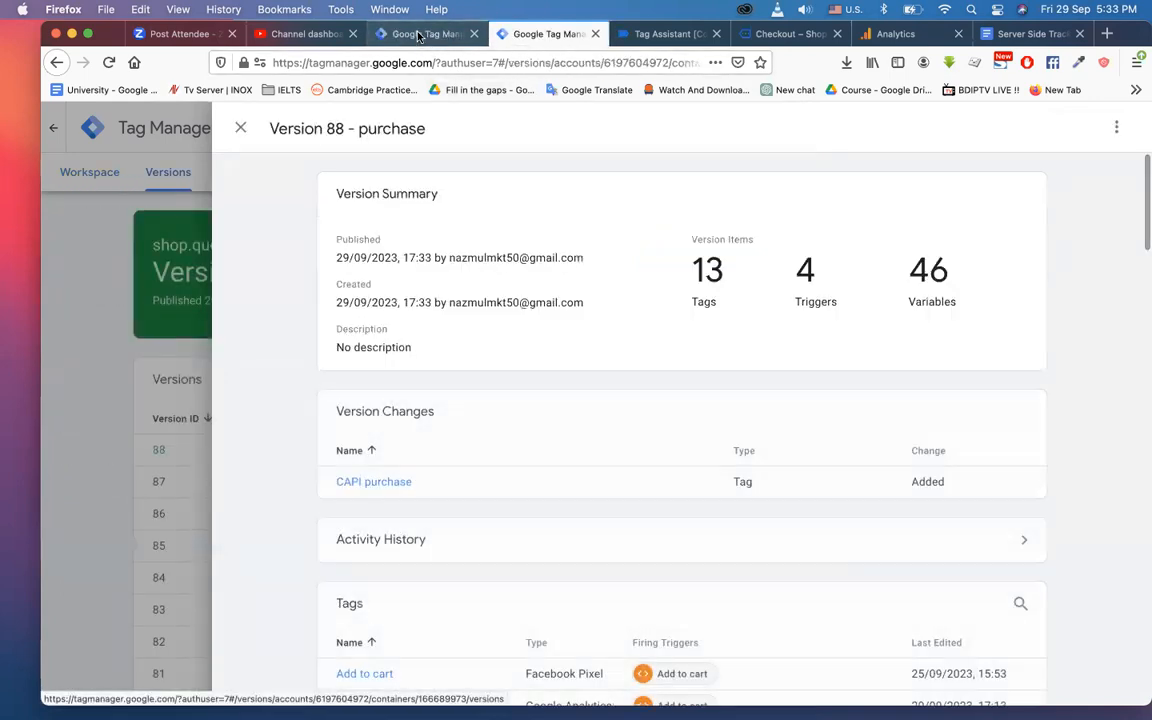
left_click(418, 36)
left_click(528, 34)
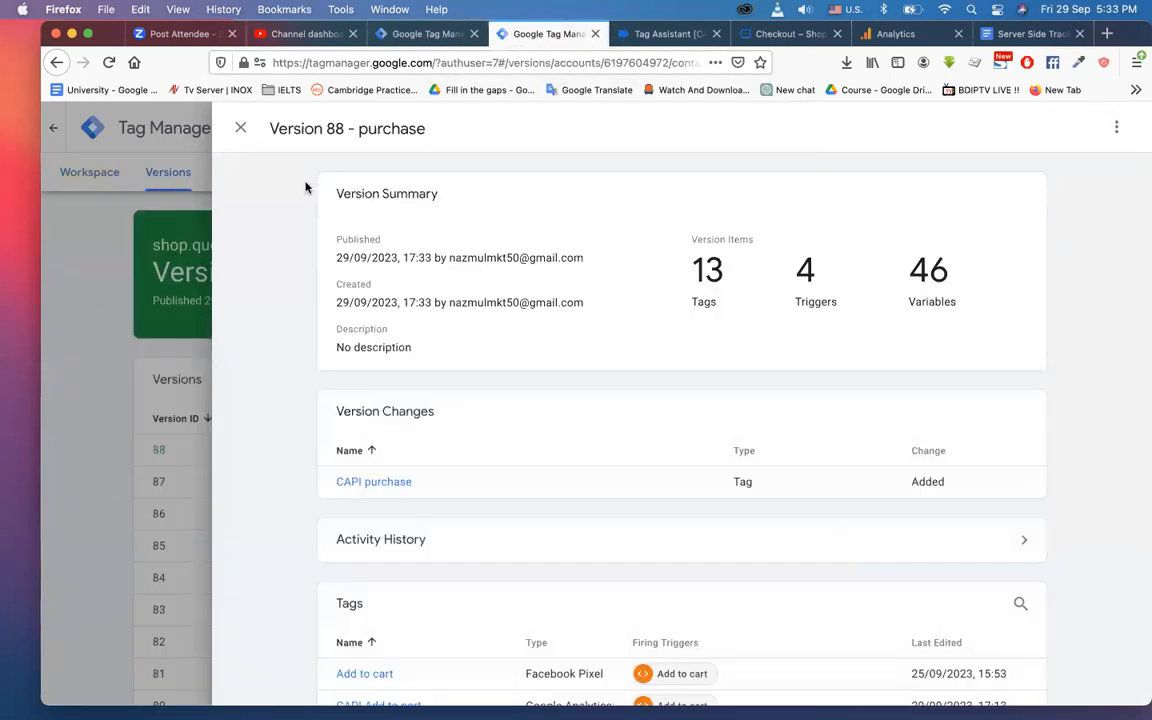
left_click(240, 130)
left_click(98, 176)
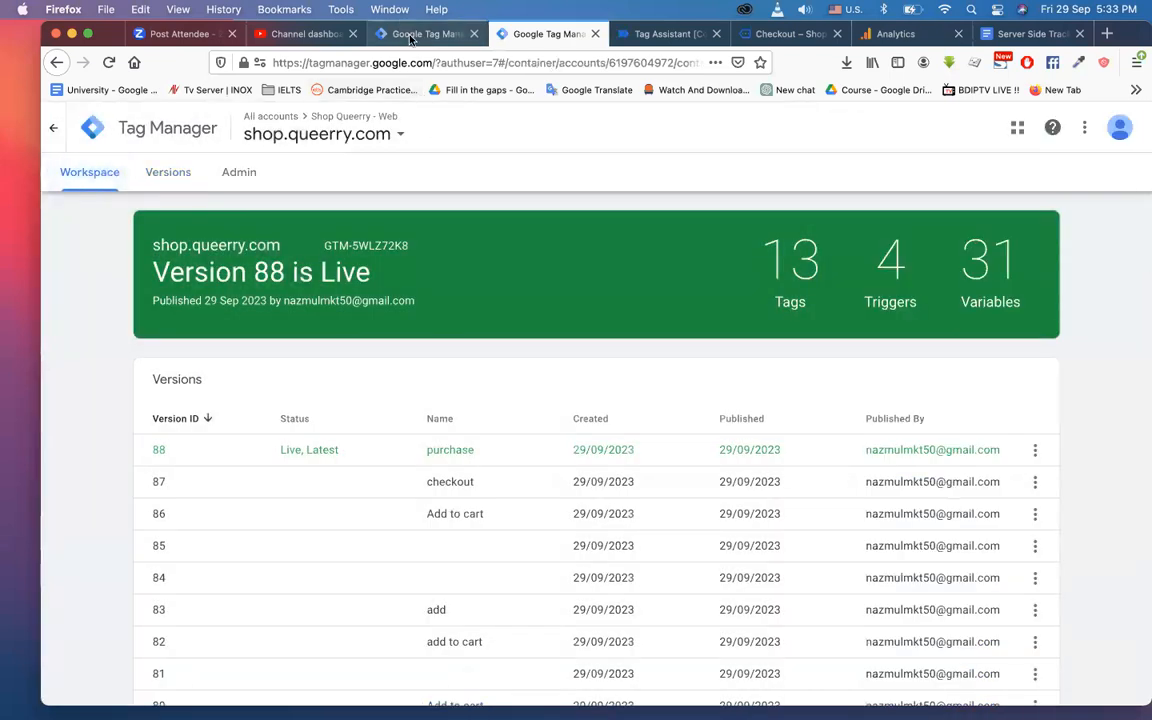
left_click(409, 36)
left_click(241, 131)
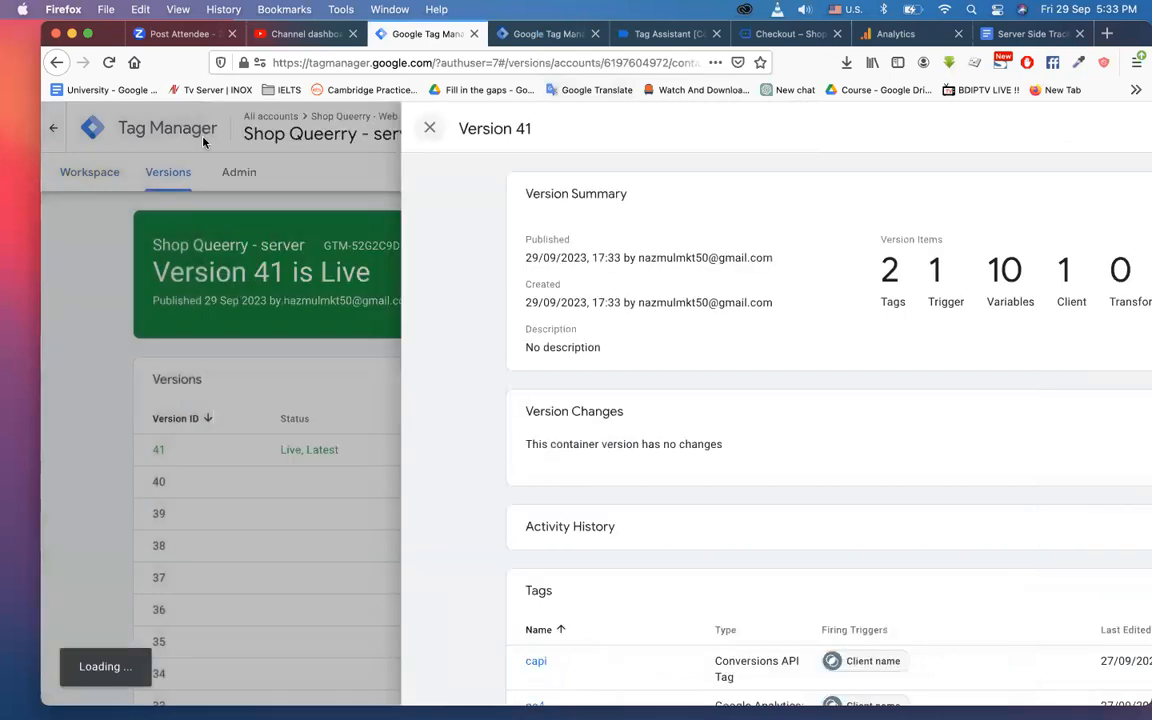
left_click(89, 178)
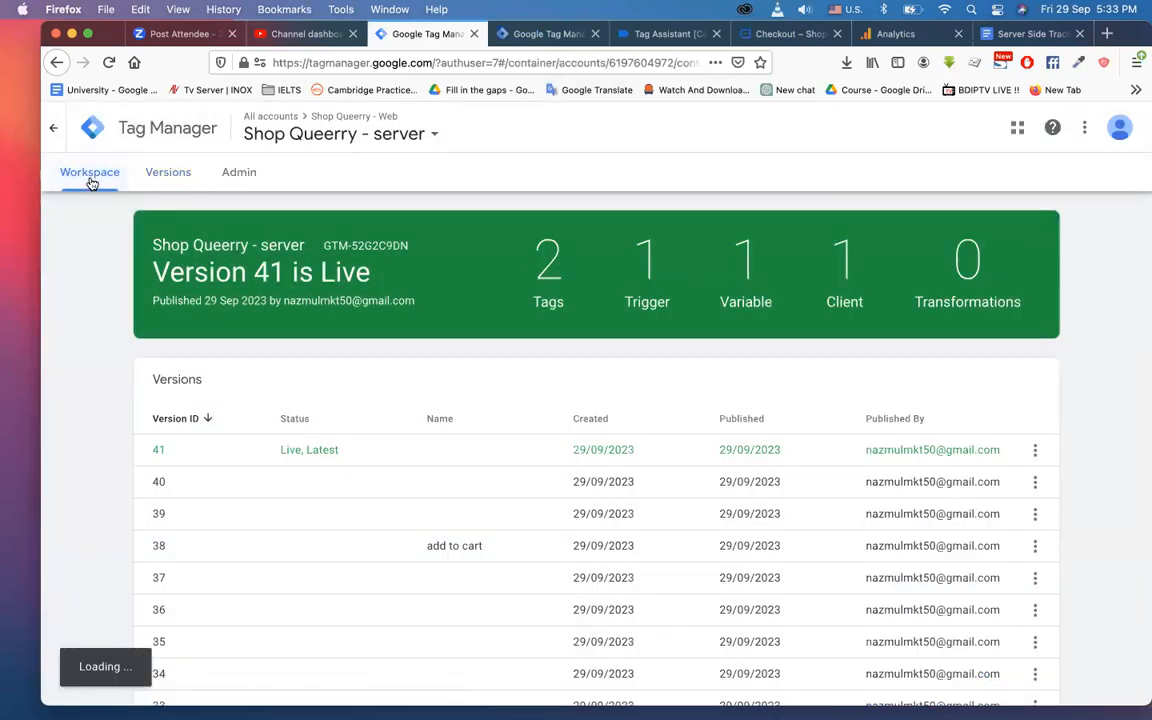
Step: Start preview mode for the Shop Queerry - server container and the shop.queerry.com web container, and check Tag Assistant's connection
left_click(547, 34)
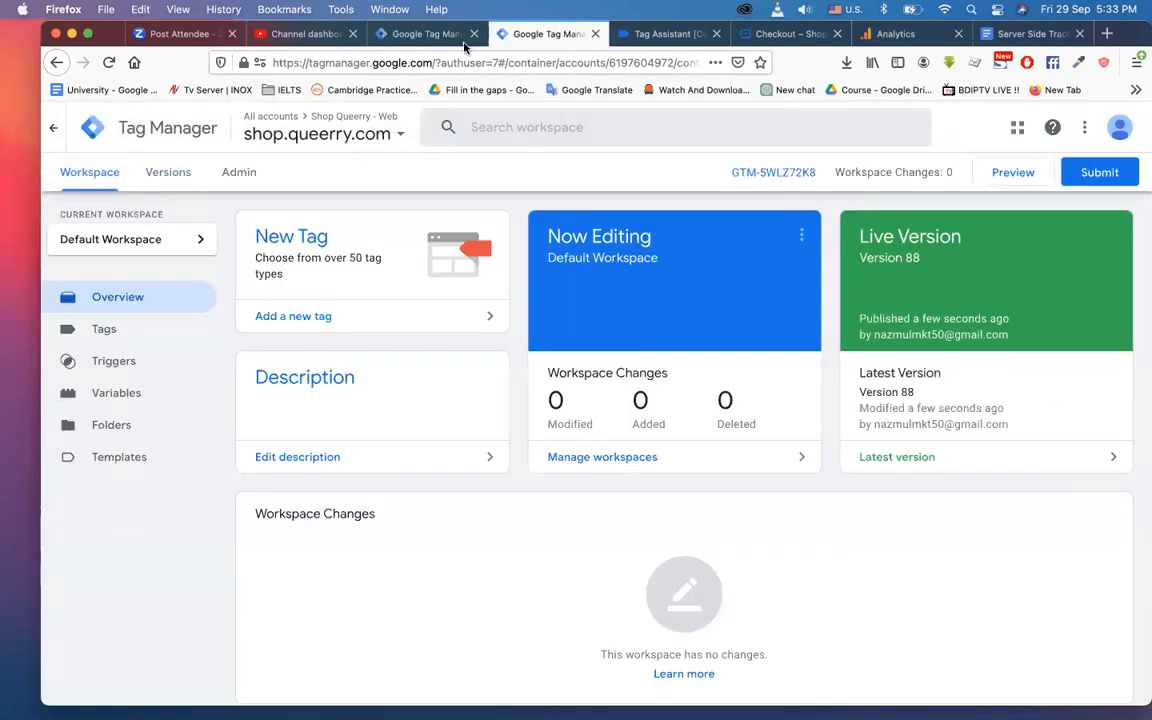
left_click(440, 34)
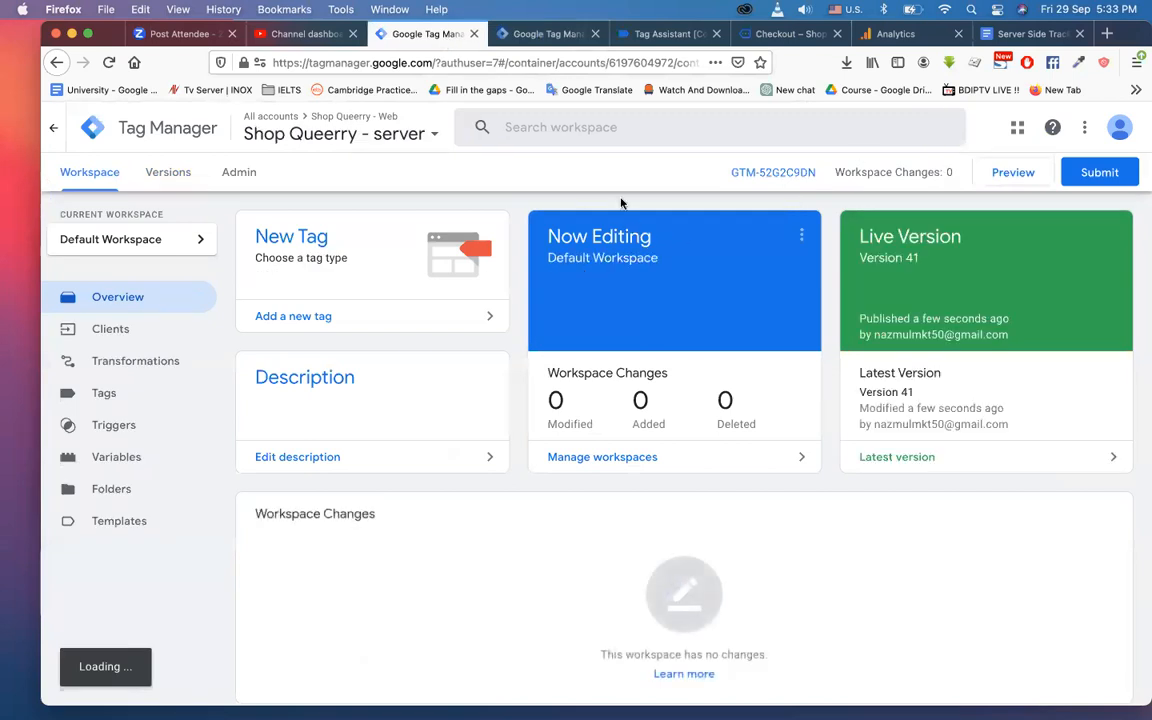
left_click(1013, 173)
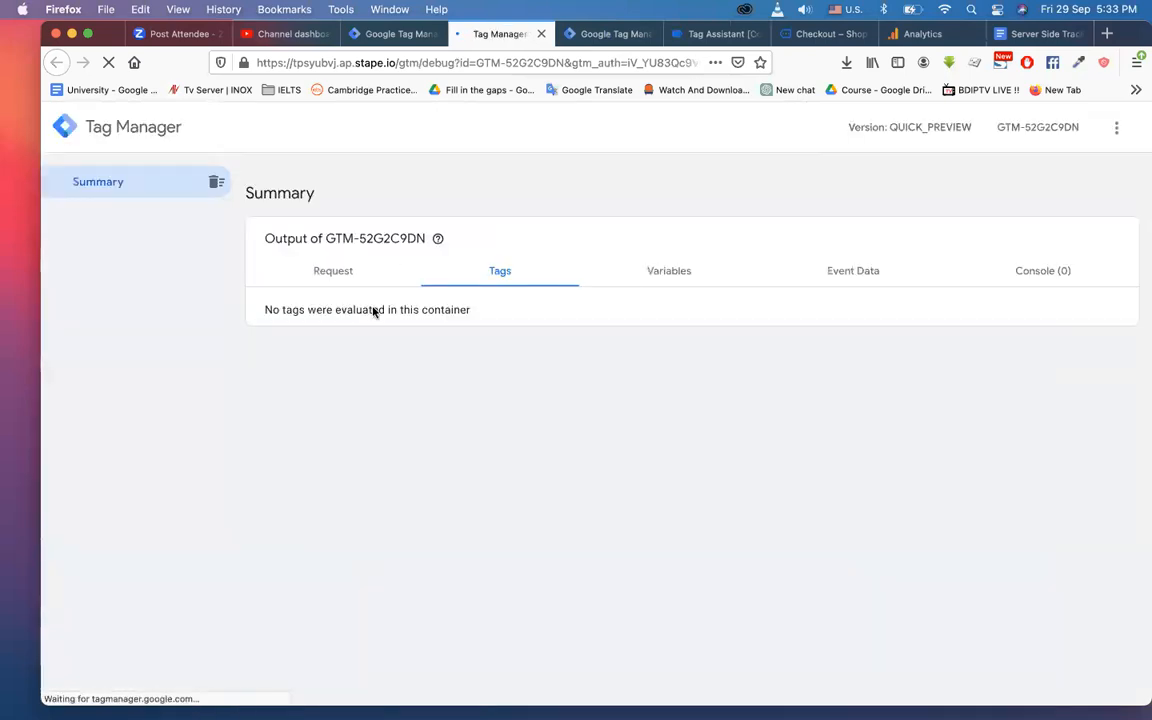
left_click(620, 35)
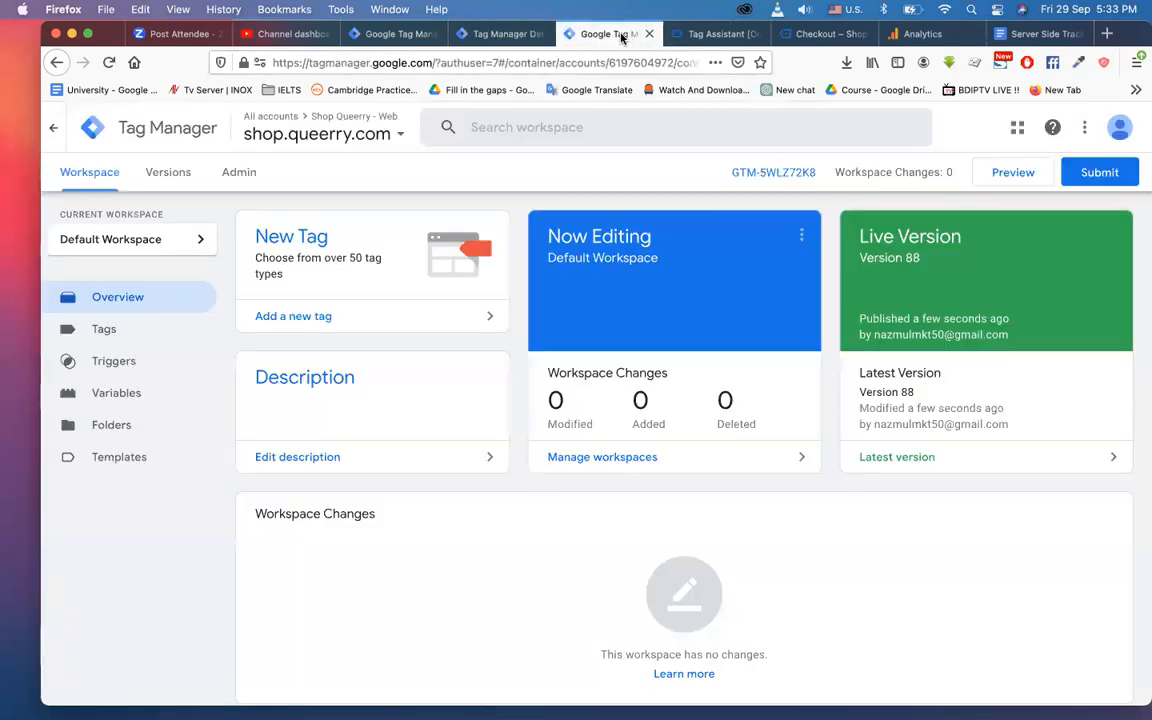
left_click(1010, 180)
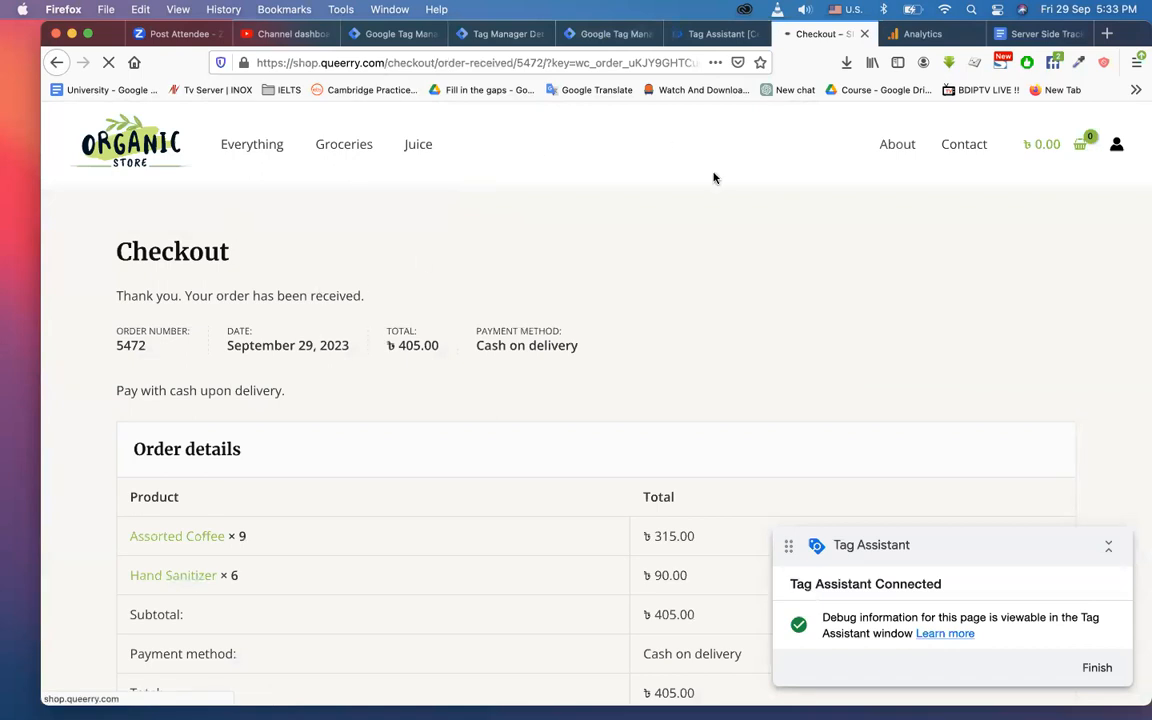
left_click(709, 35)
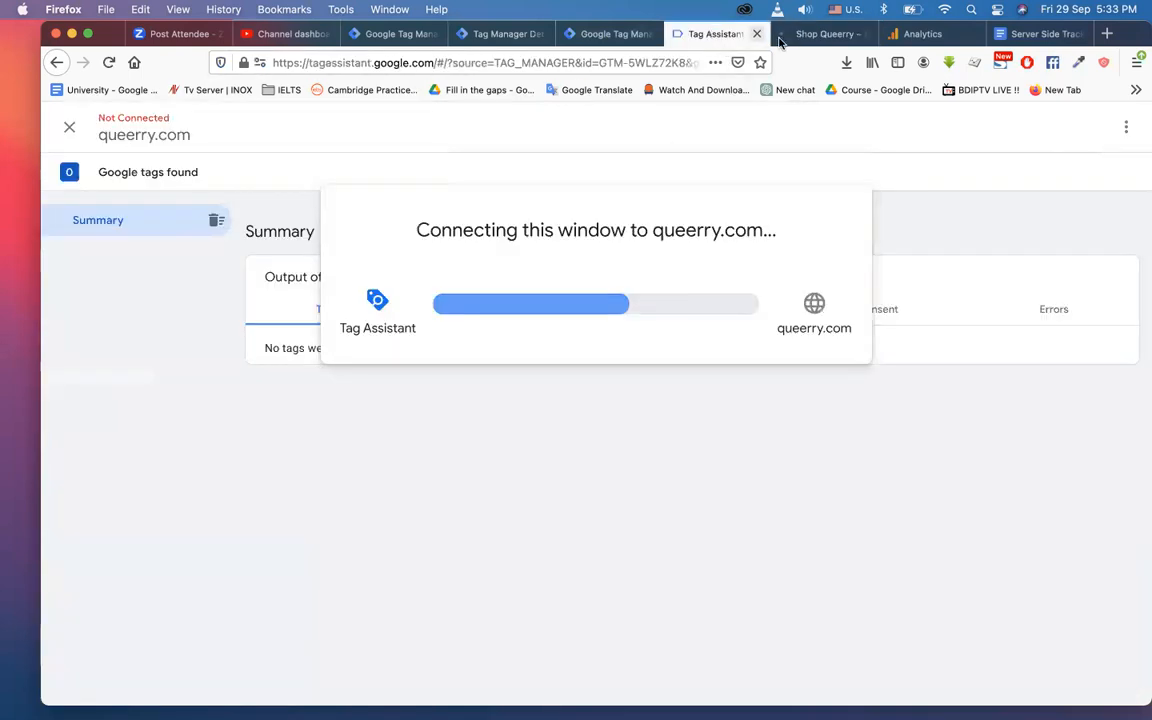
Step: Open the Assorted Coffee product page in the store page connected to Tag Assistant
left_click(820, 35)
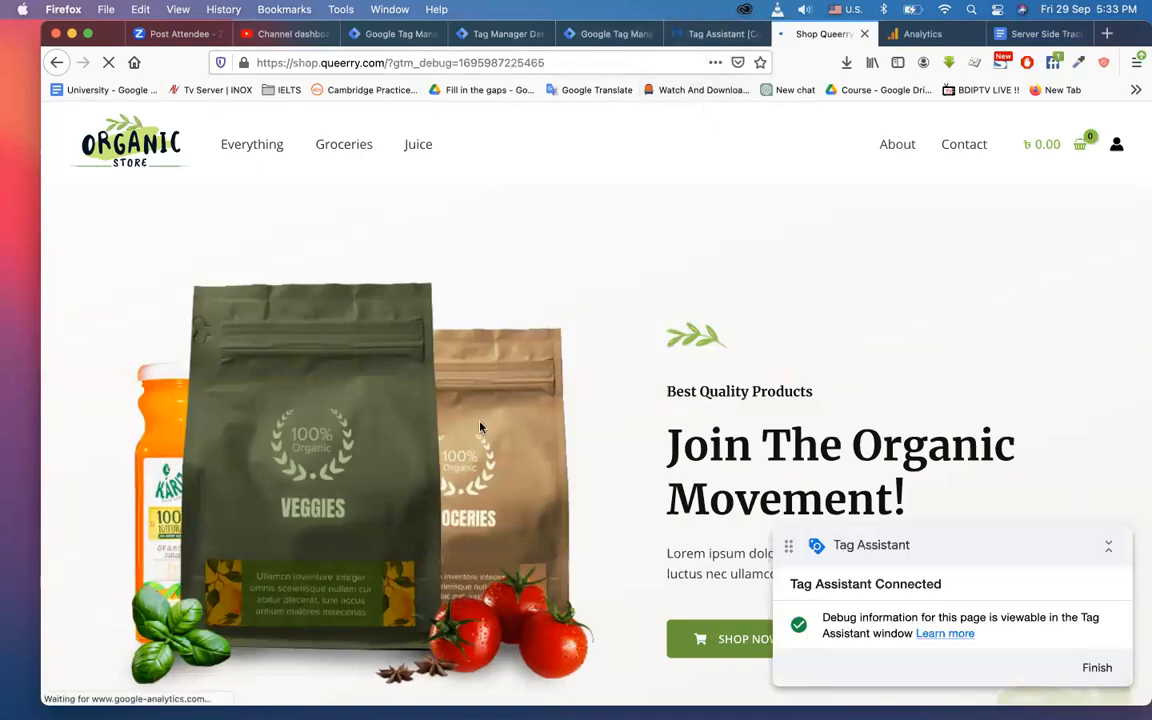
scroll(480, 428, "down", 10)
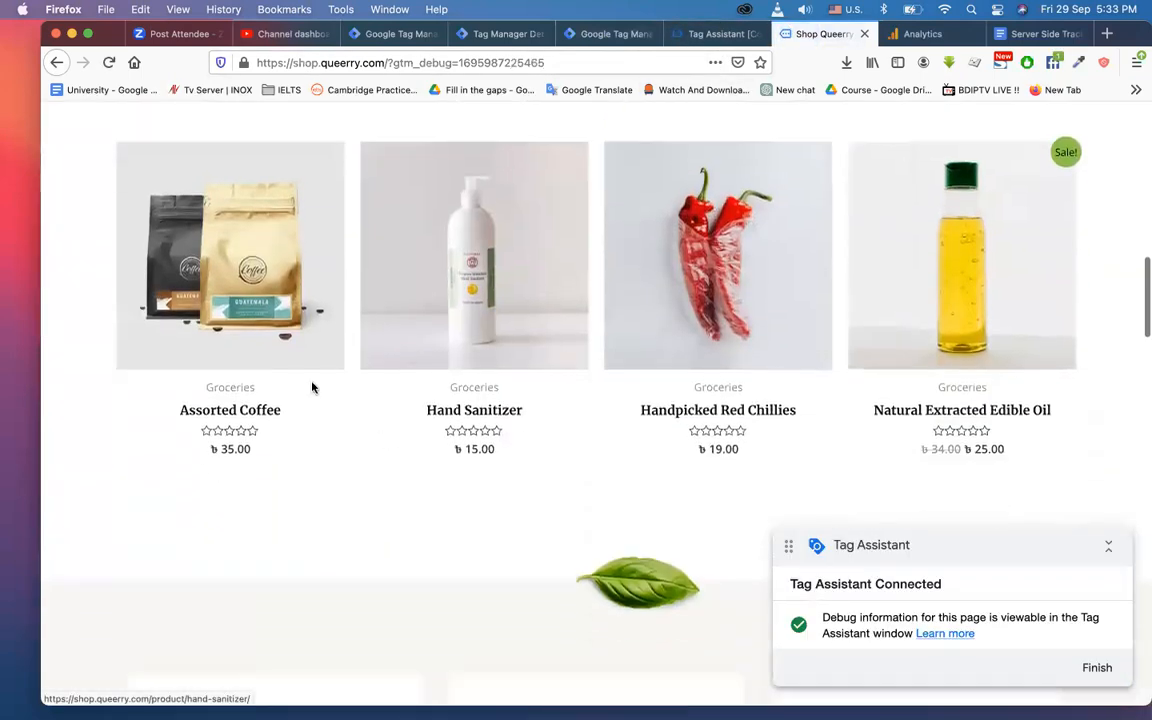
left_click(258, 262)
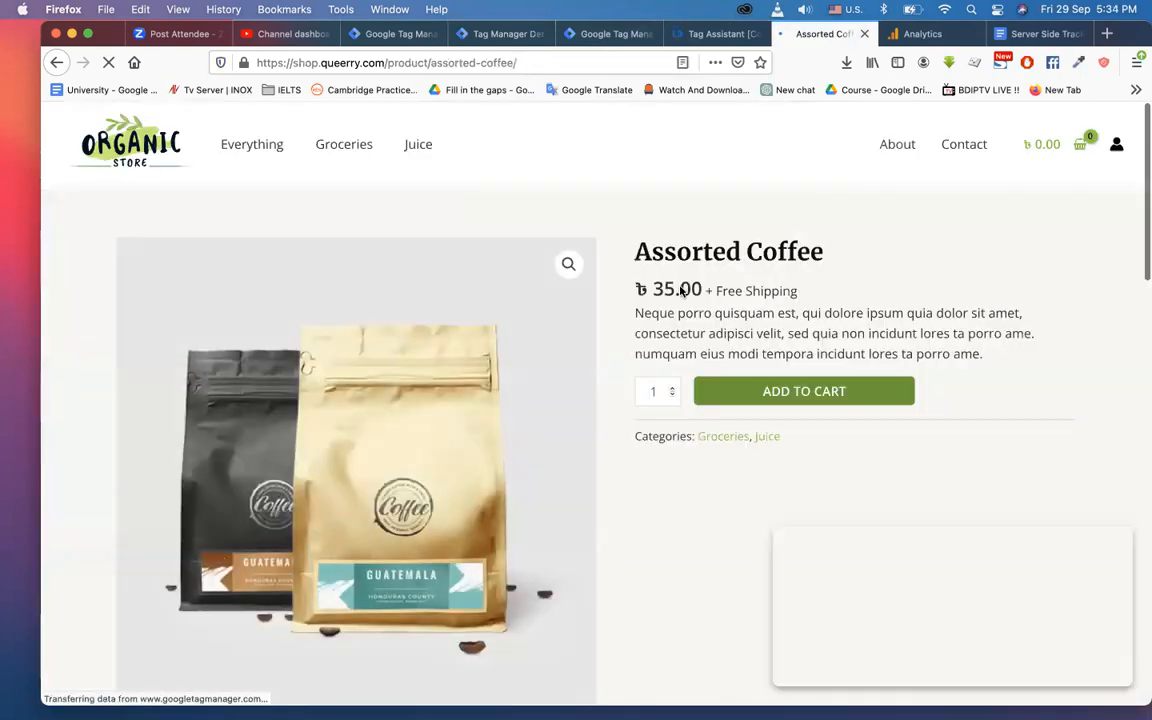
Step: Add one Assorted Coffee to the cart and open the cart page
scroll(681, 352, "down", 2)
left_click(851, 303)
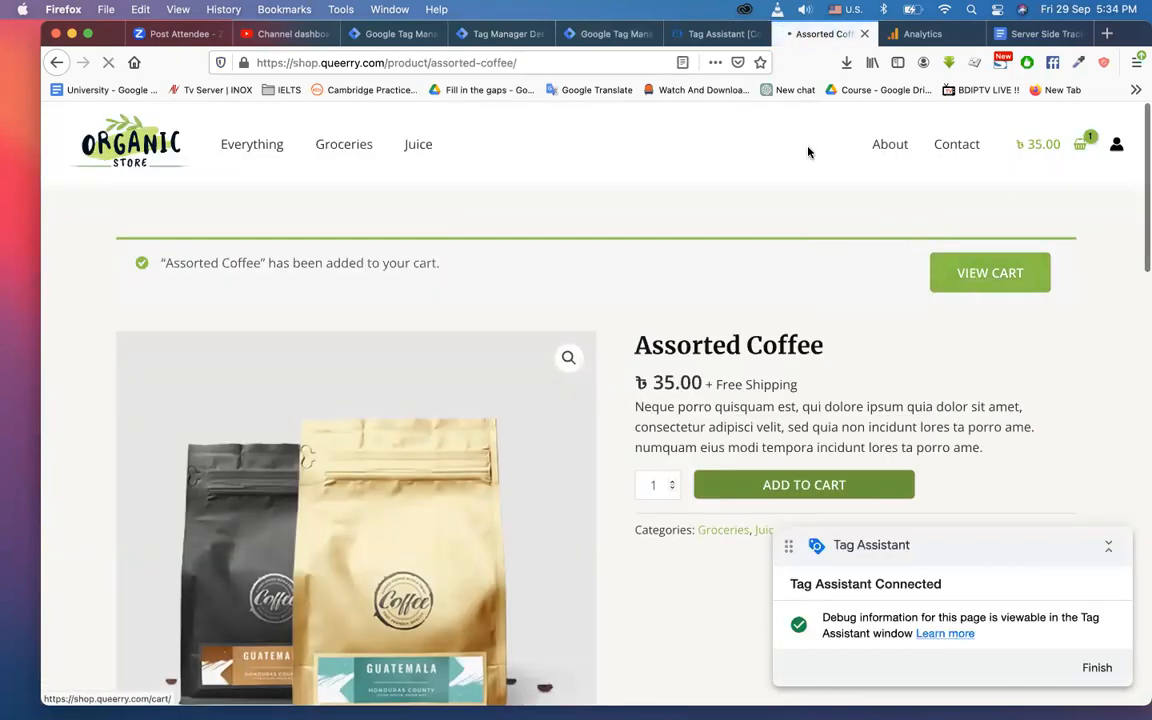
scroll(509, 357, "down", 2)
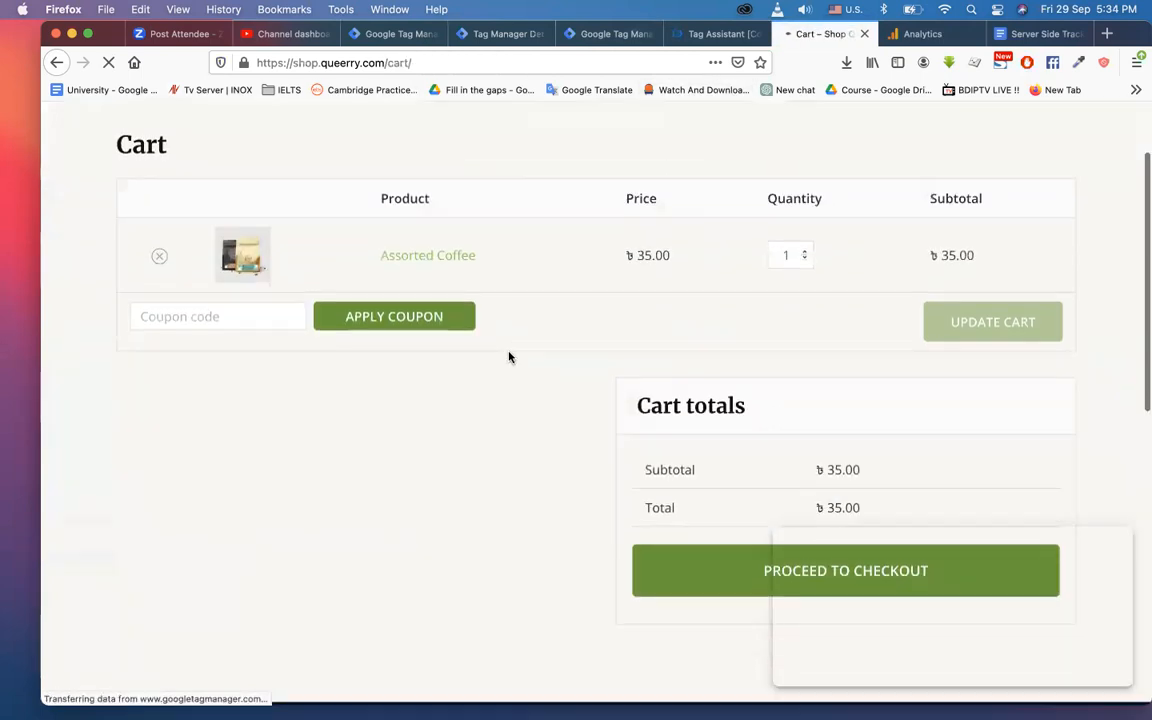
Step: Proceed to checkout, place the cash-on-delivery order with the prefilled billing details, and review the order confirmation
scroll(509, 357, "down", 2)
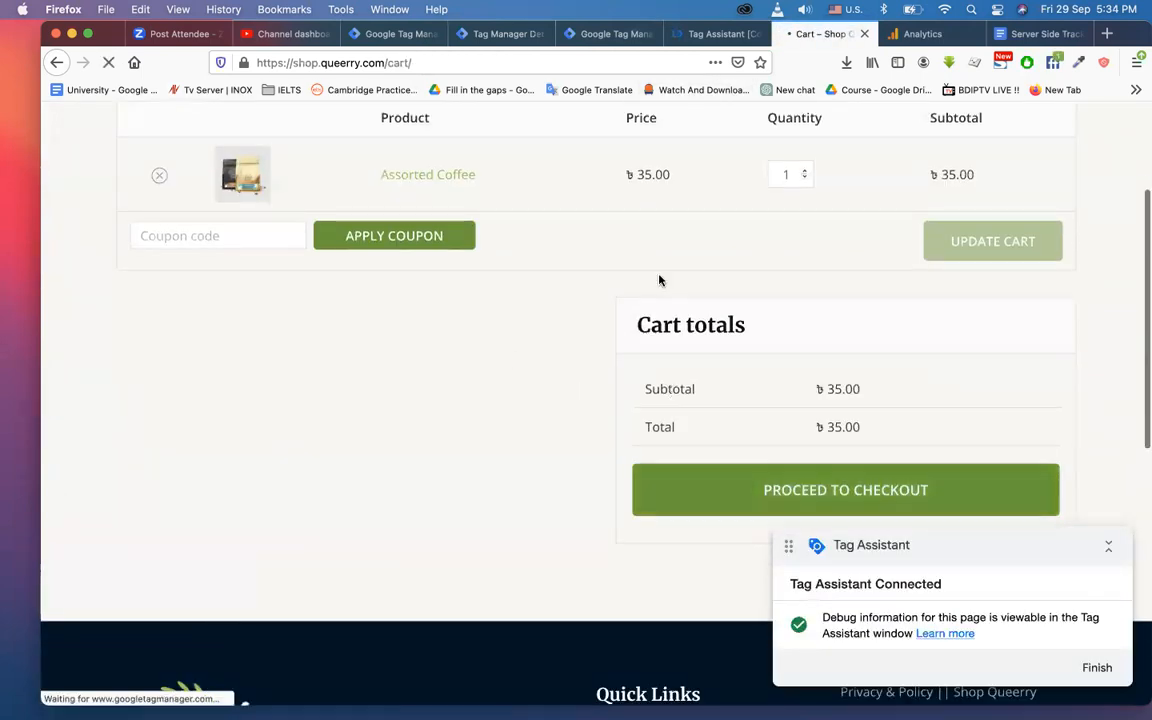
scroll(497, 265, "down", 4)
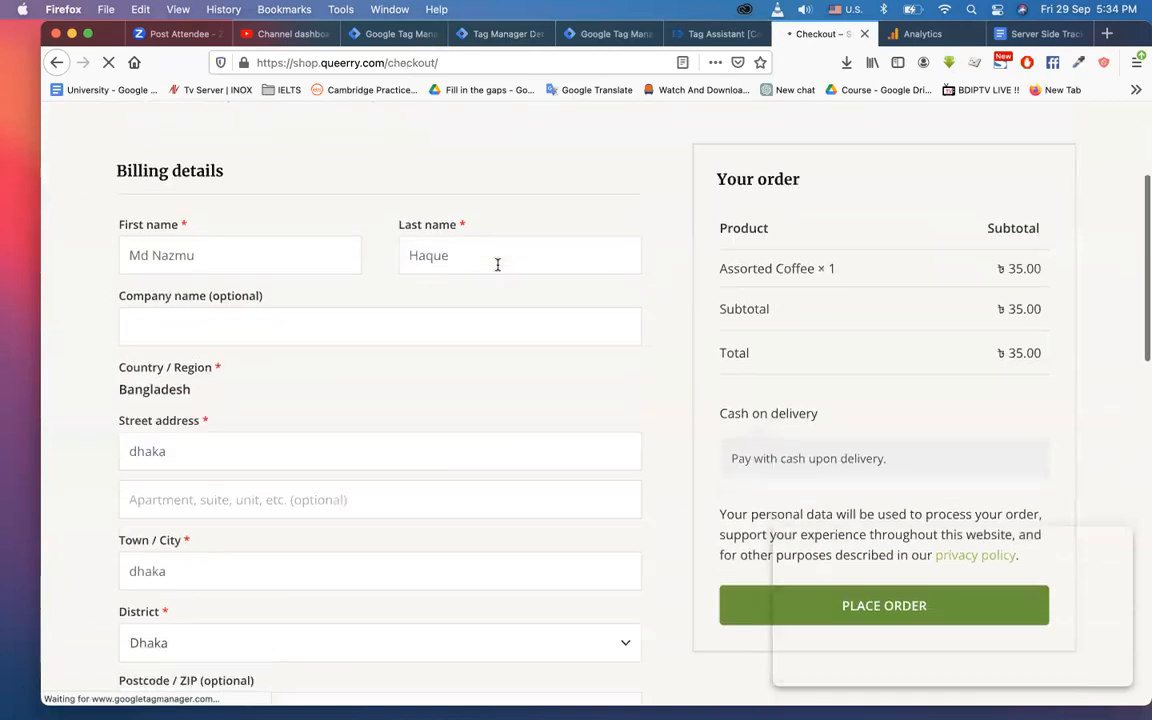
scroll(497, 265, "down", 4)
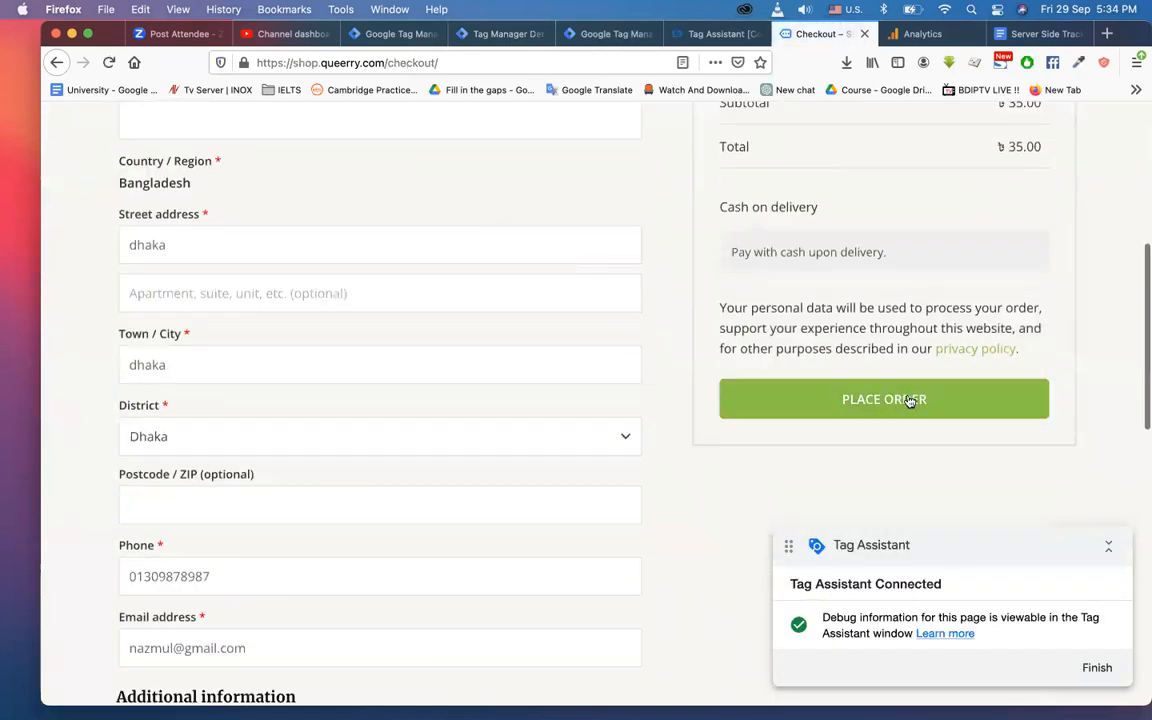
left_click(900, 399)
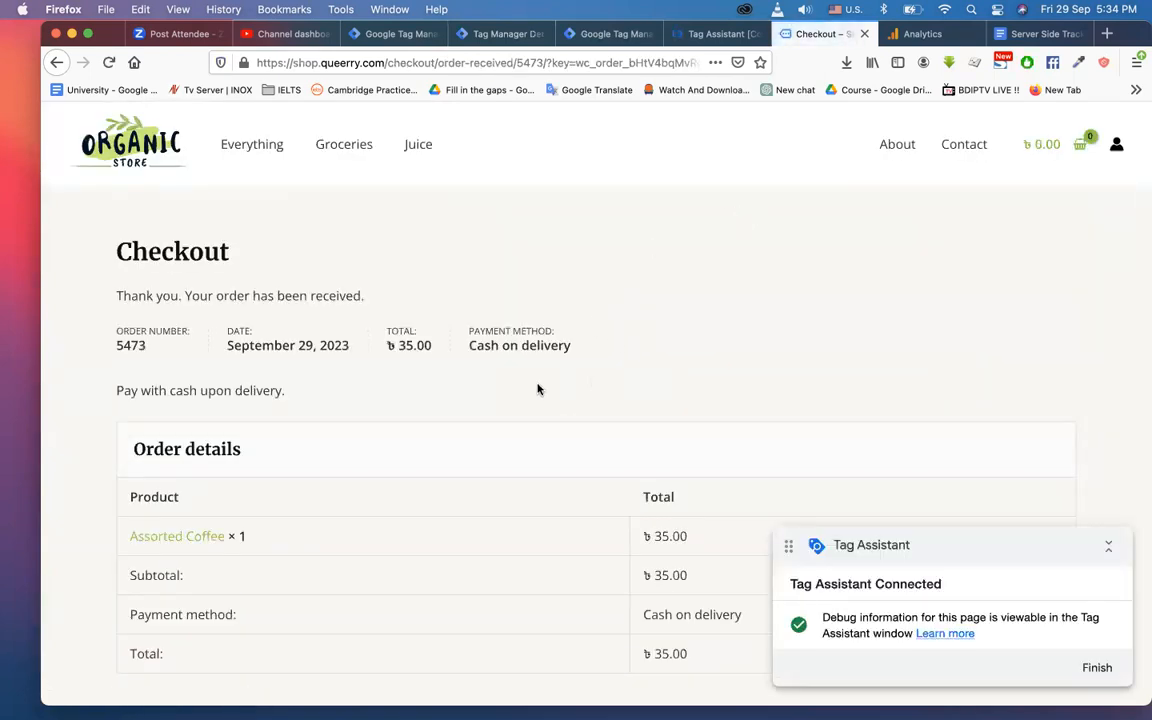
scroll(538, 389, "down", 3)
scroll(415, 377, "up", 3)
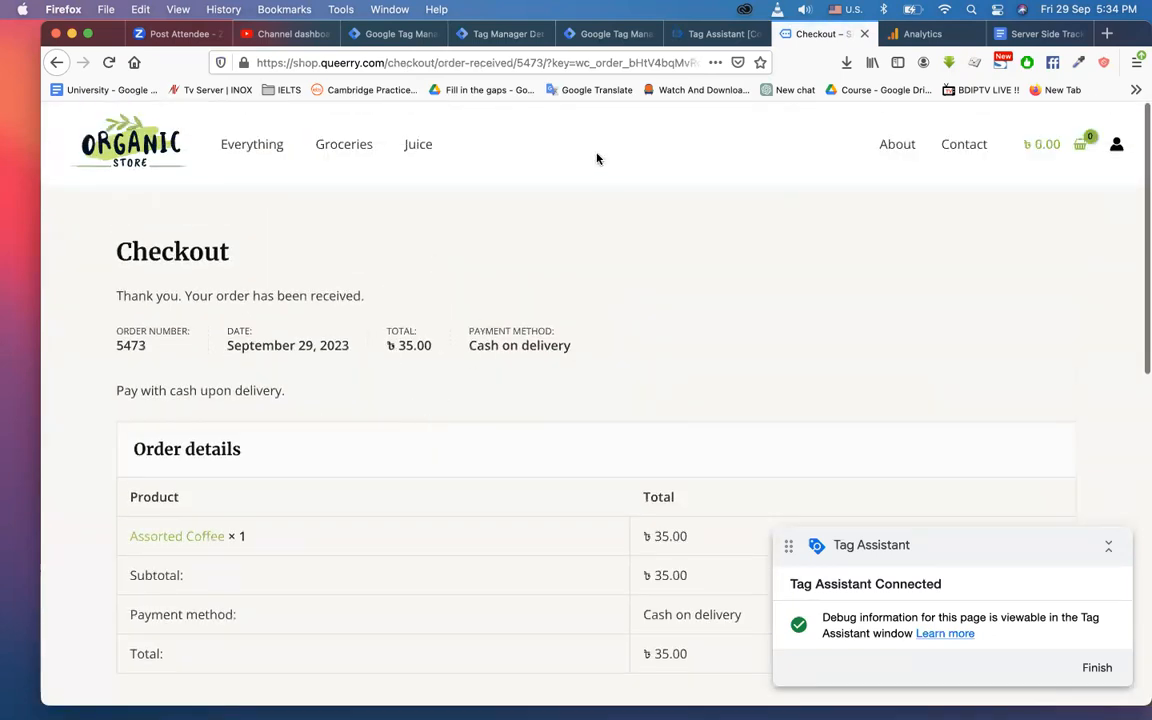
Step: Check the tags fired for the purchase event in the server container preview and in the web container's Tag Assistant summary
left_click(590, 33)
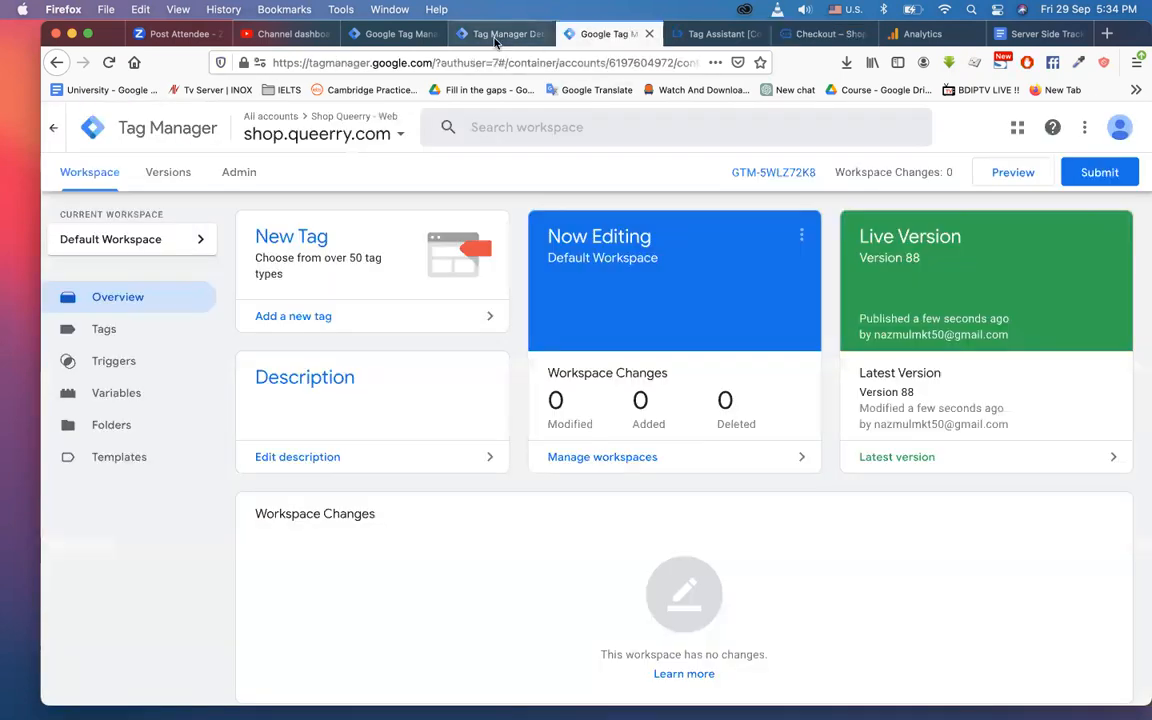
left_click(496, 36)
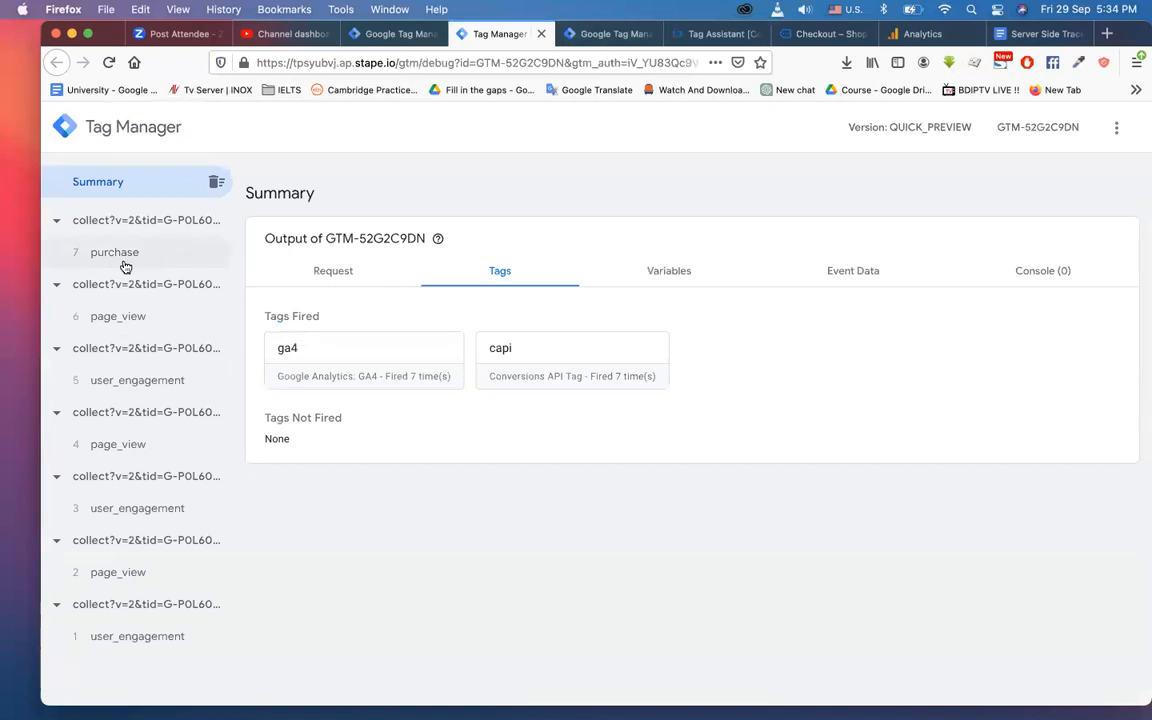
left_click(126, 264)
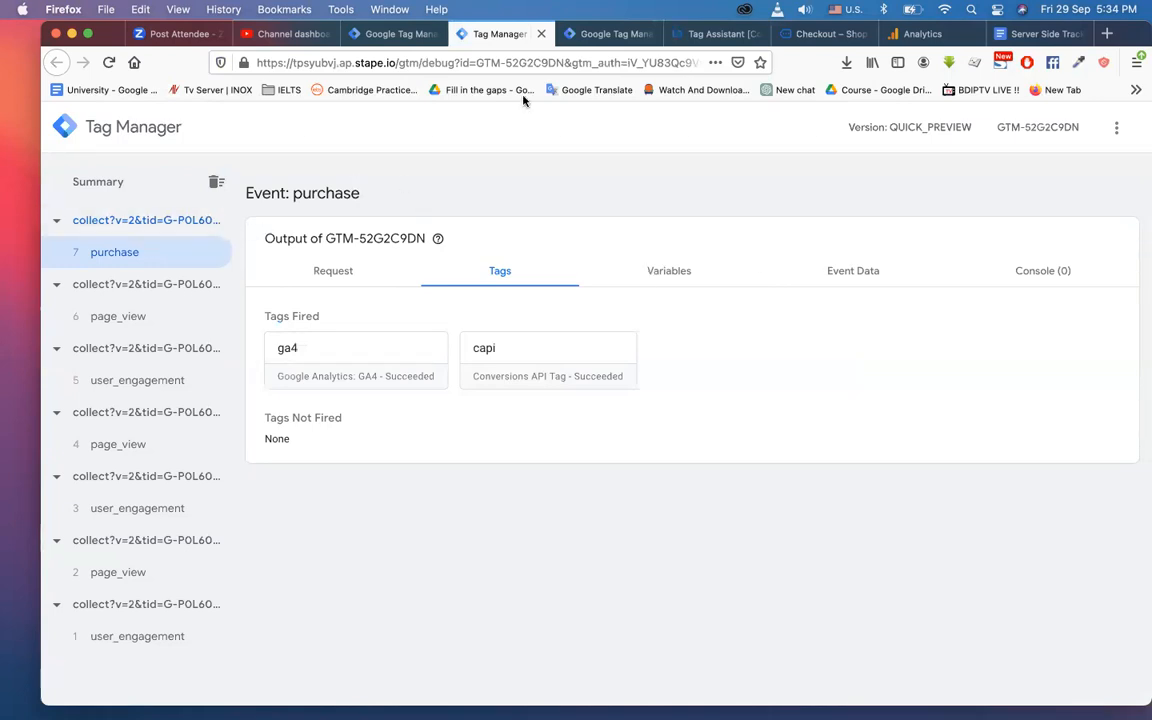
left_click(720, 35)
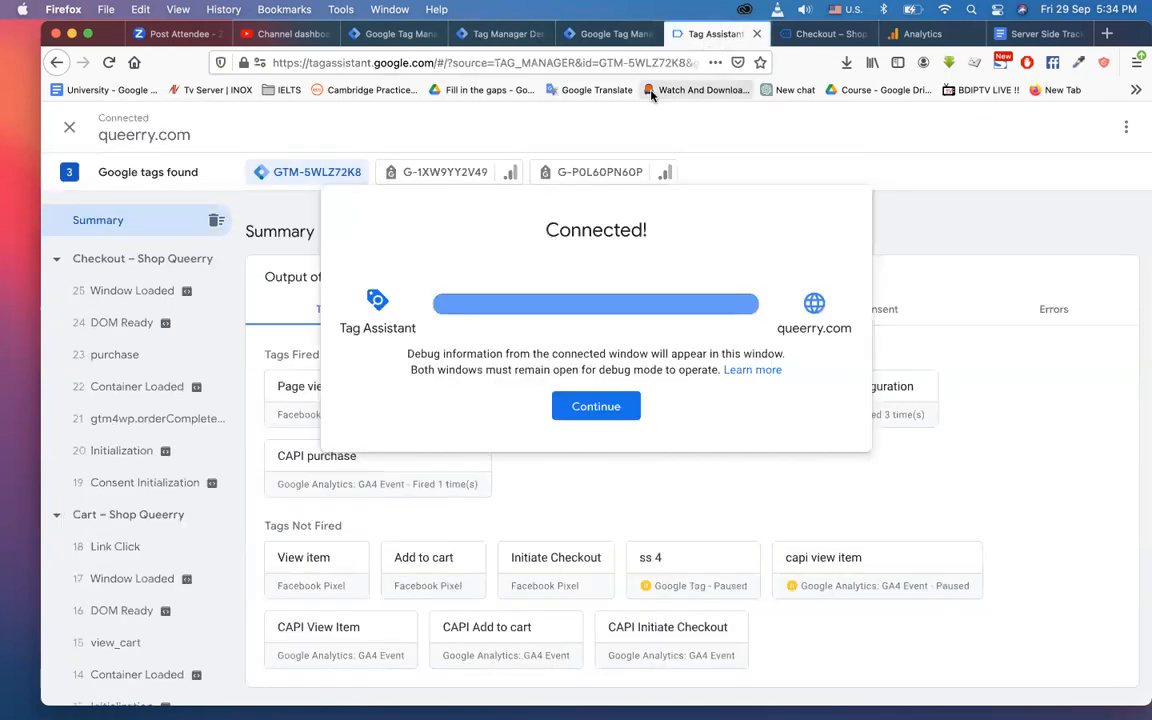
left_click(599, 404)
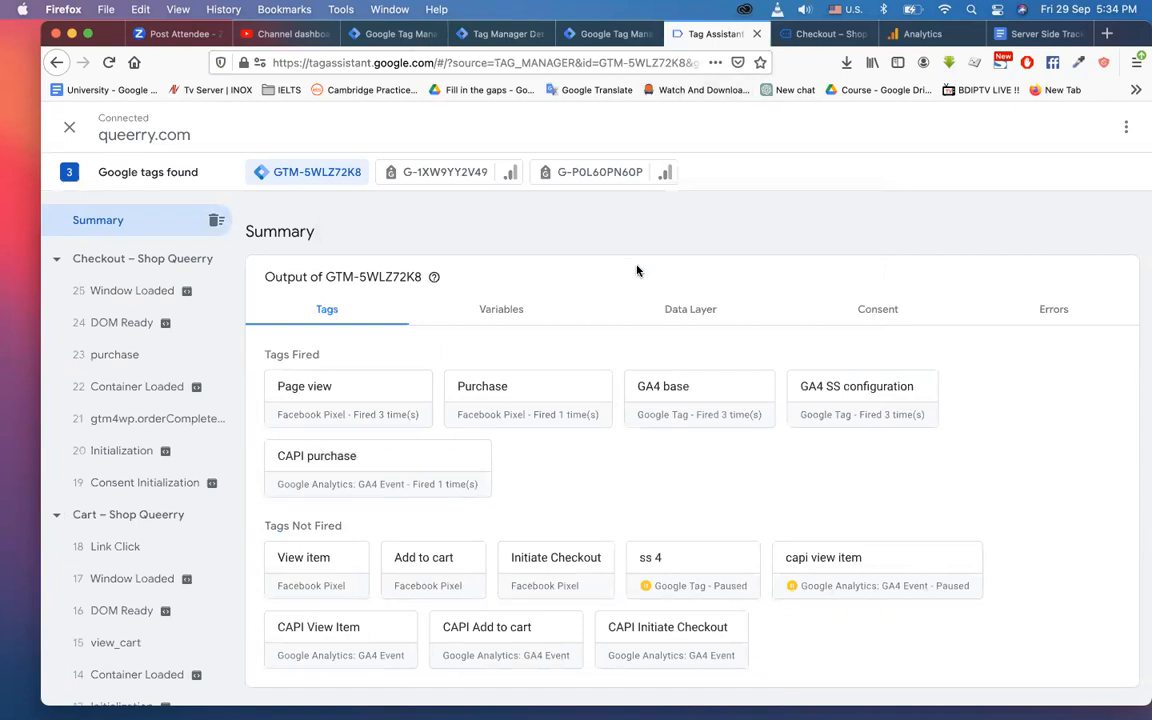
Step: Review the workspace overviews of the Shop Queerry - server and shop.queerry.com containers, returning to the server one
left_click(495, 33)
left_click(364, 37)
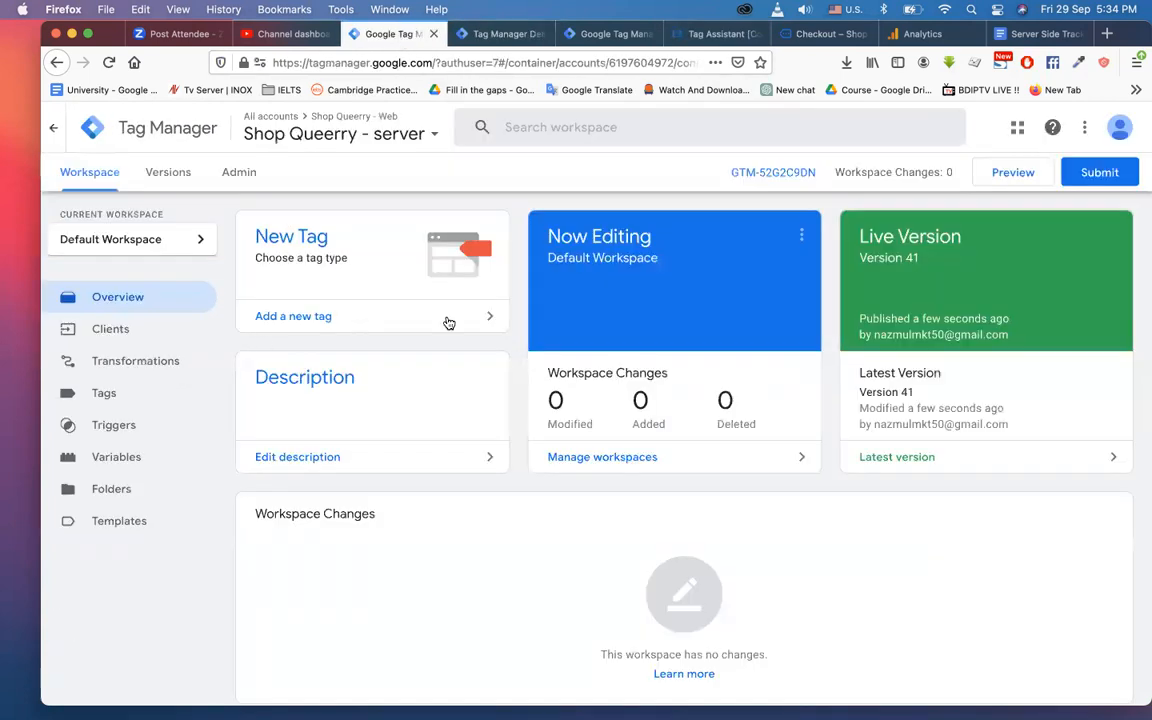
left_click(600, 33)
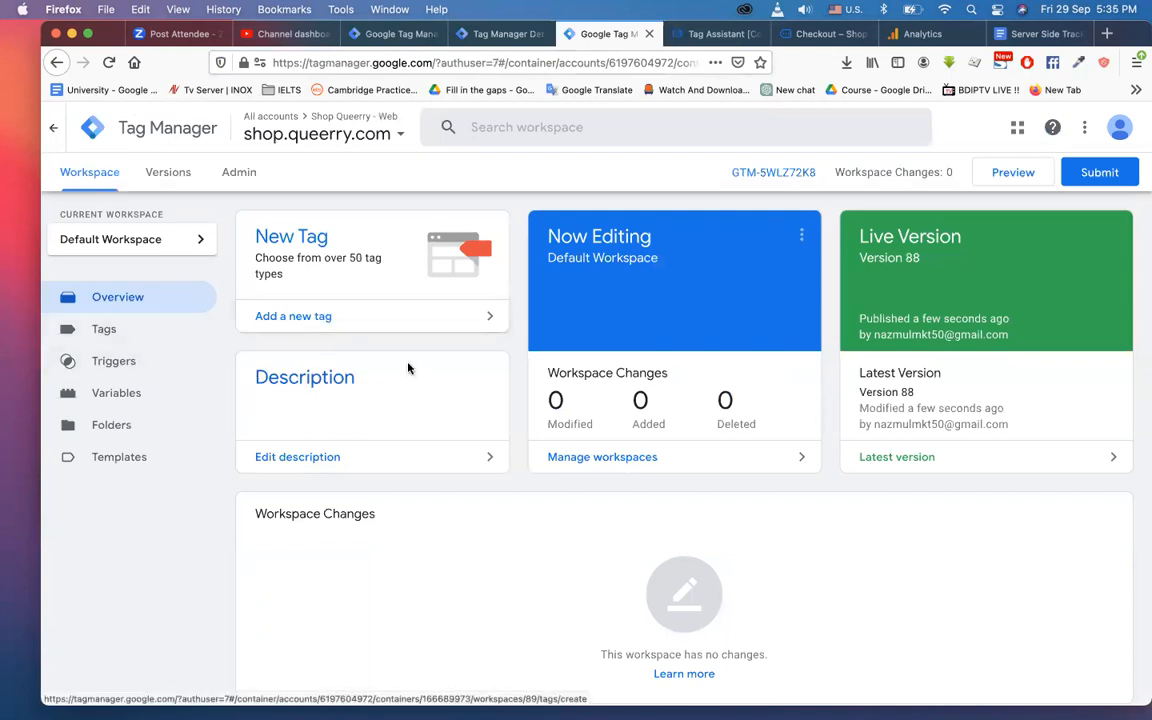
left_click(385, 34)
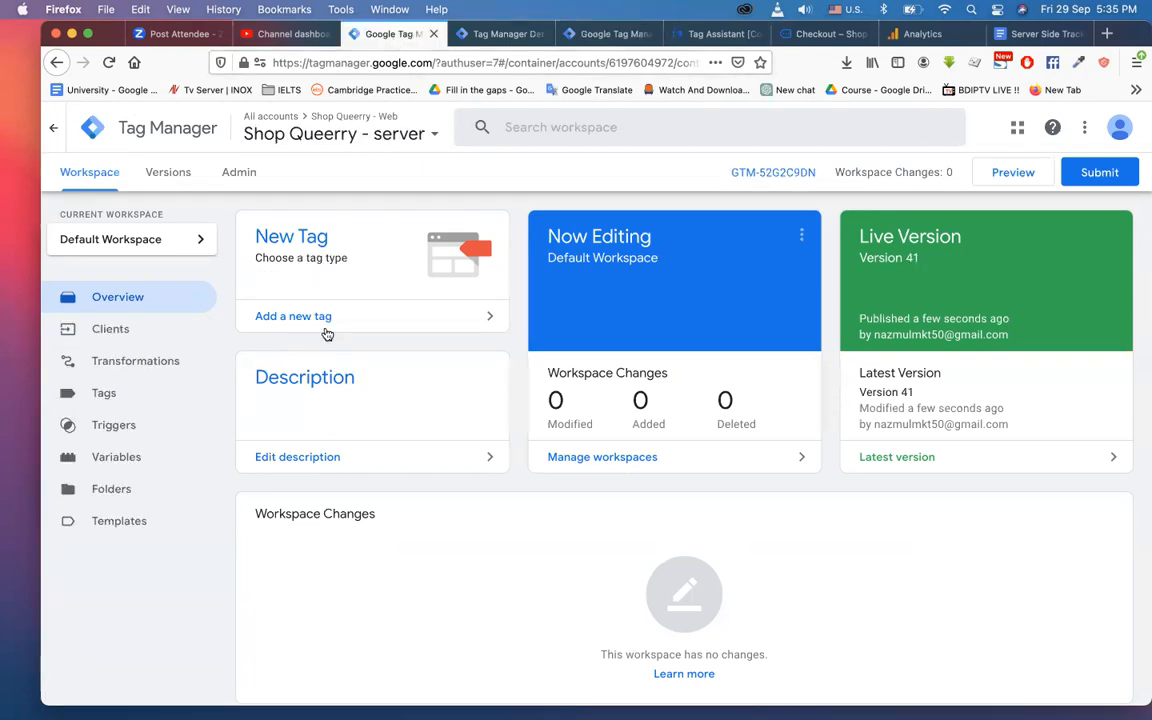